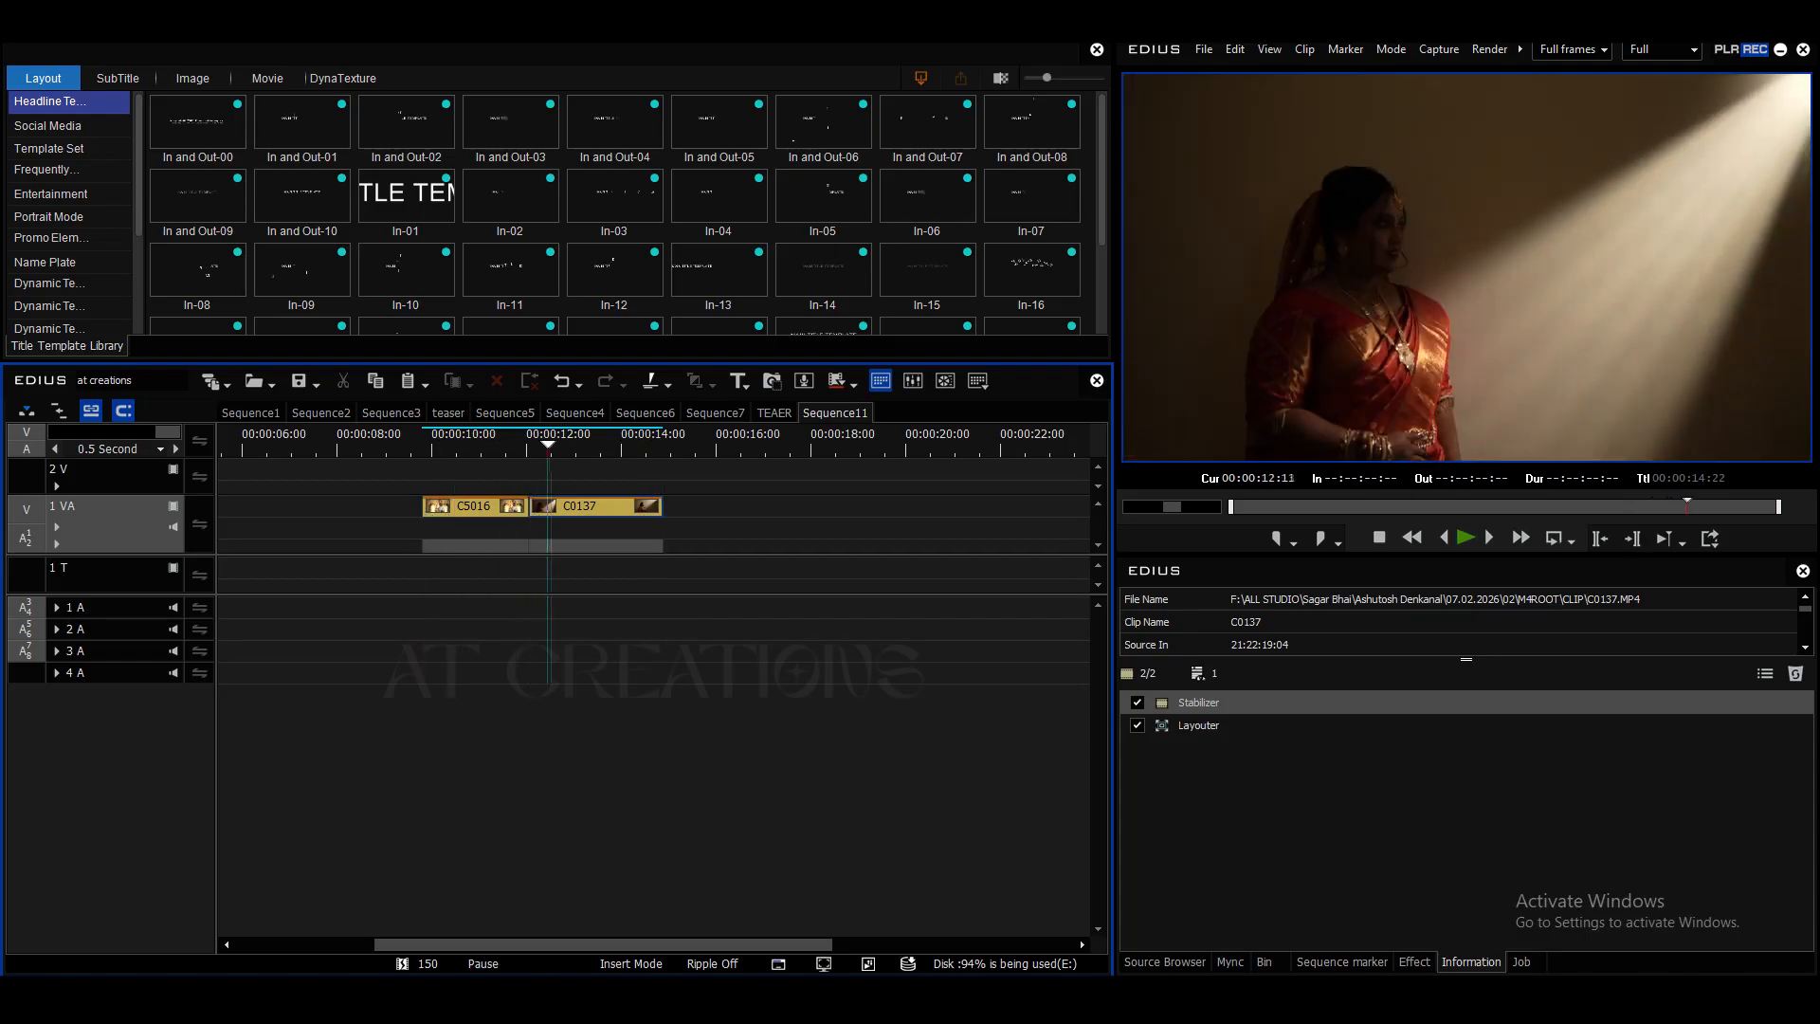
- Move clip C0137 onto the 2 V track directly above C5016 and trim its end to match C5016's end
{"action": "key", "text": "space"}
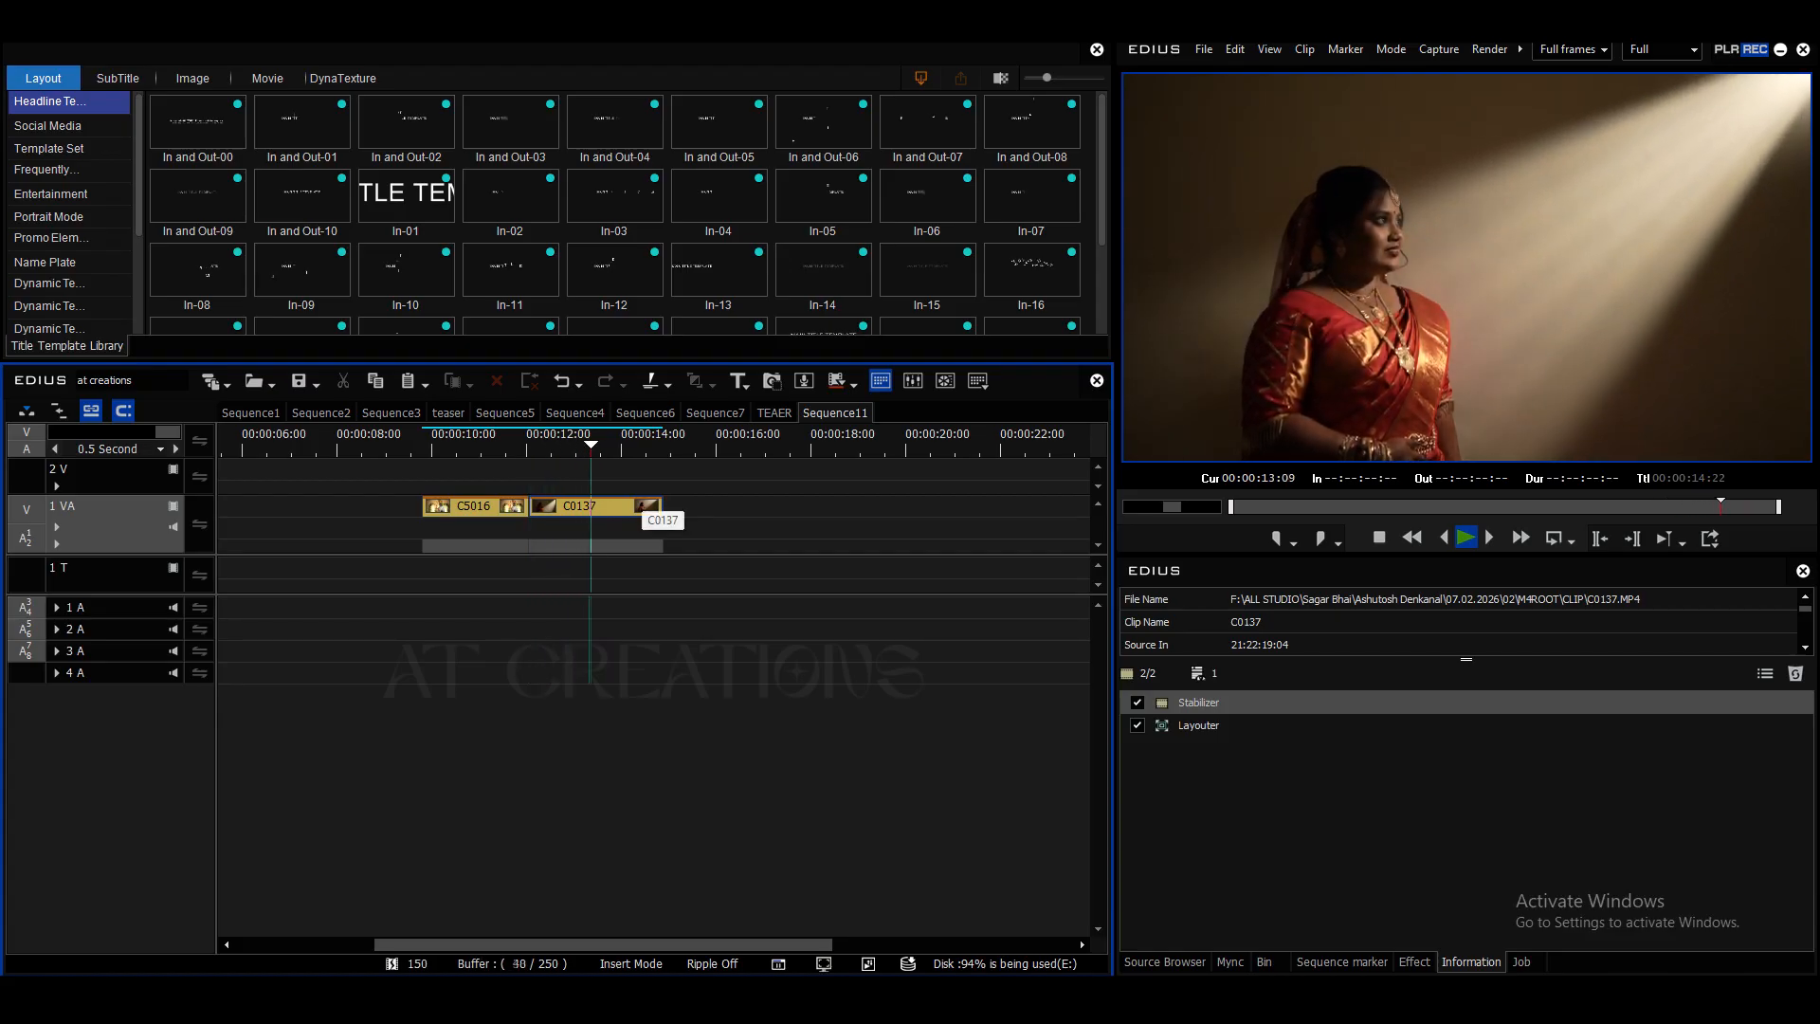
{"action": "key", "text": "space"}
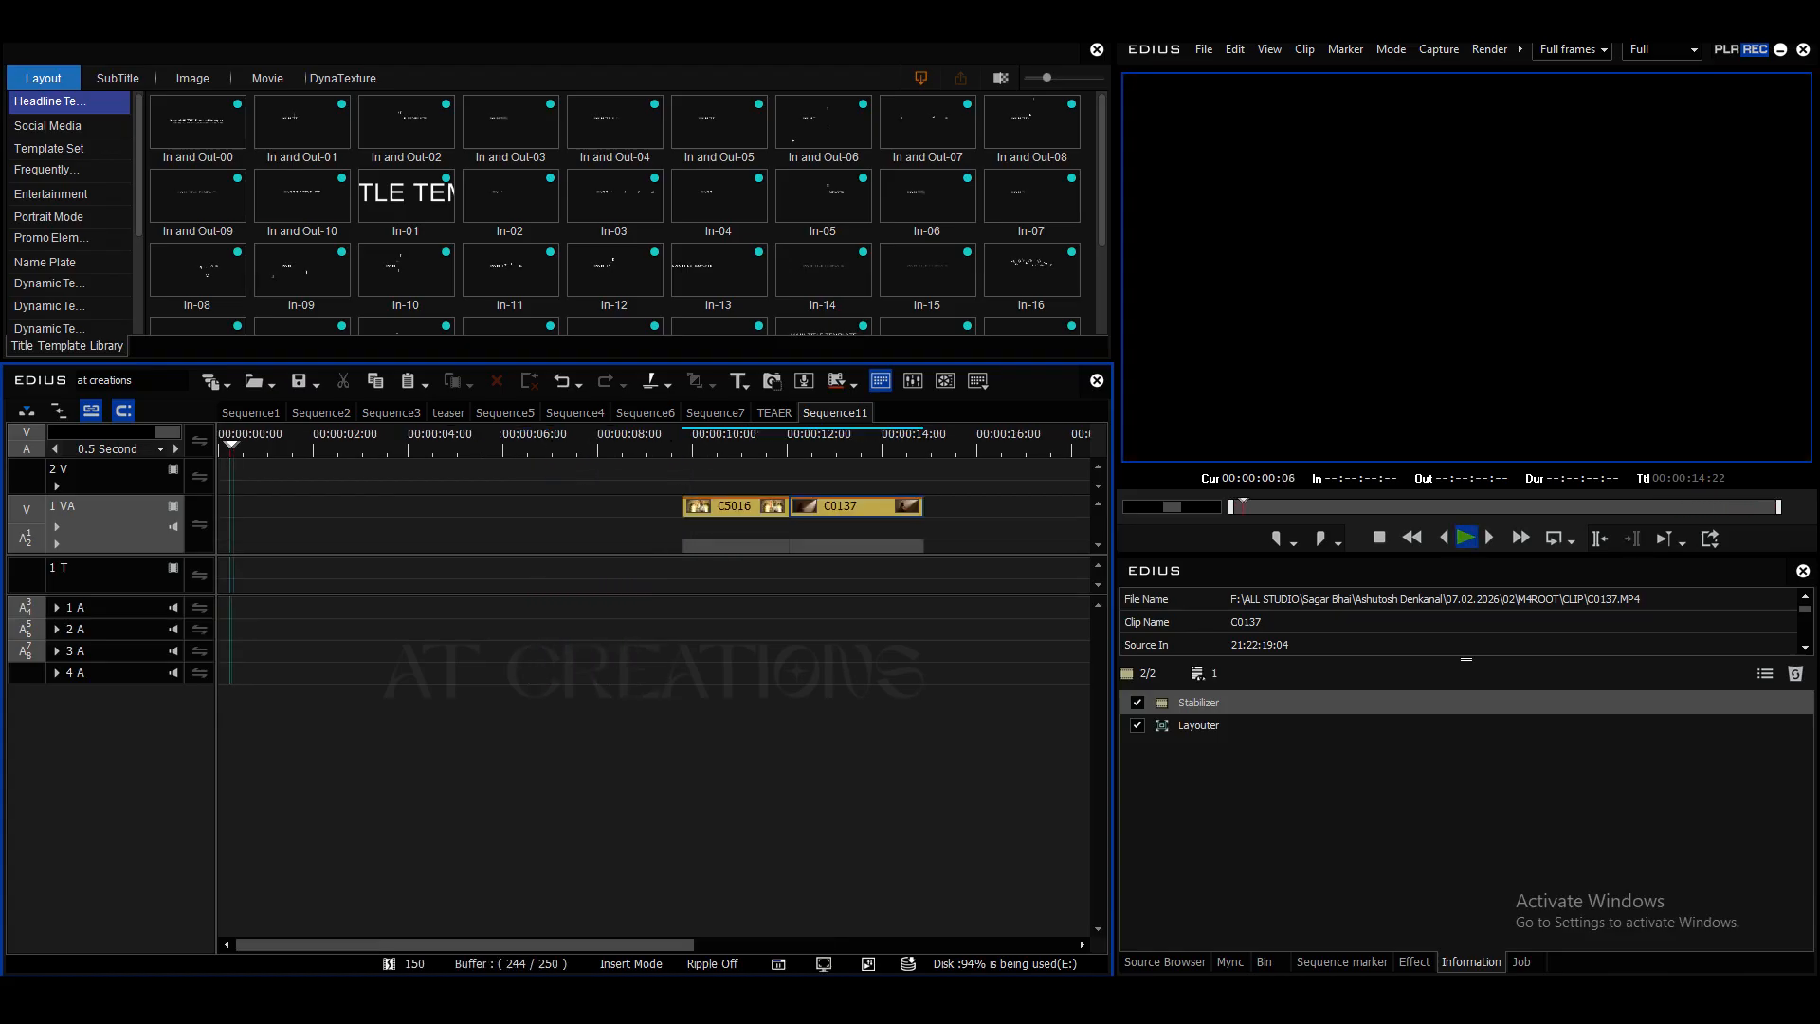
{"action": "mouse_move", "coordinate": [755, 447]}
{"action": "left_mouse_down"}
{"action": "mouse_move", "coordinate": [883, 447]}
{"action": "mouse_move", "coordinate": [728, 447]}
{"action": "left_mouse_up"}
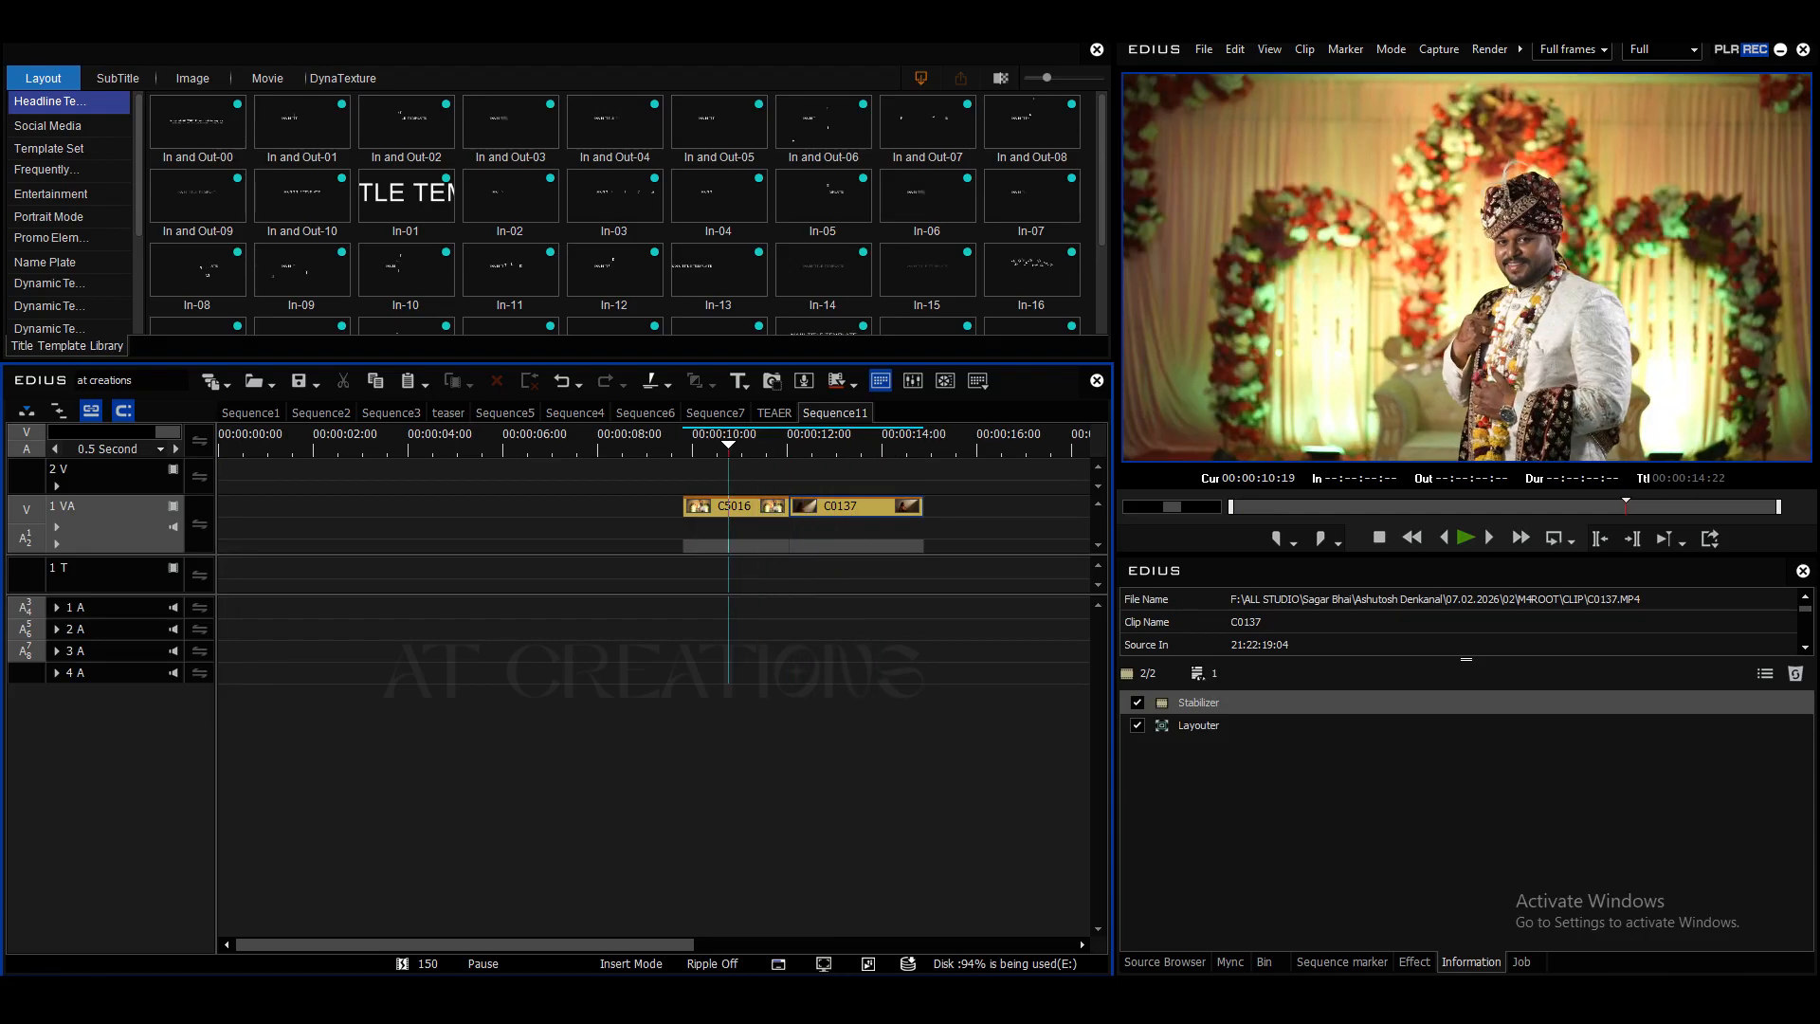
{"action": "left_click_drag", "start_coordinate": [856, 507], "coordinate": [895, 507]}
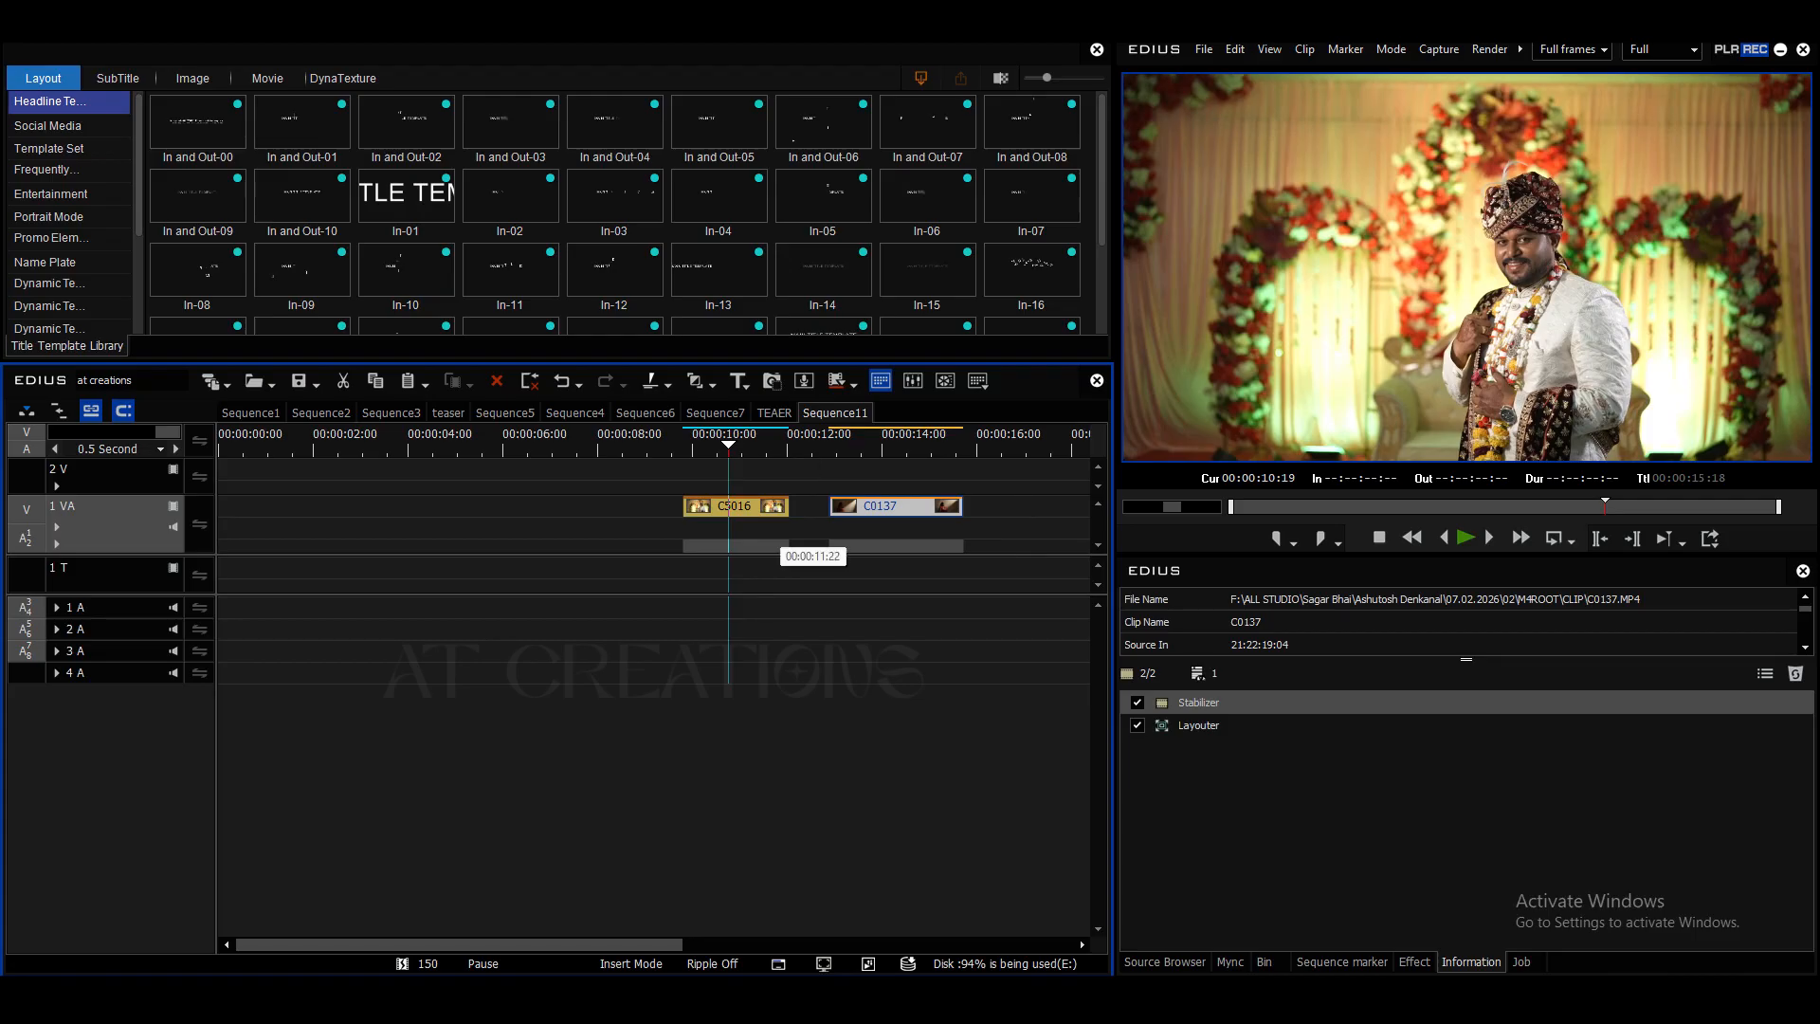
{"action": "left_click_drag", "start_coordinate": [896, 505], "coordinate": [750, 469]}
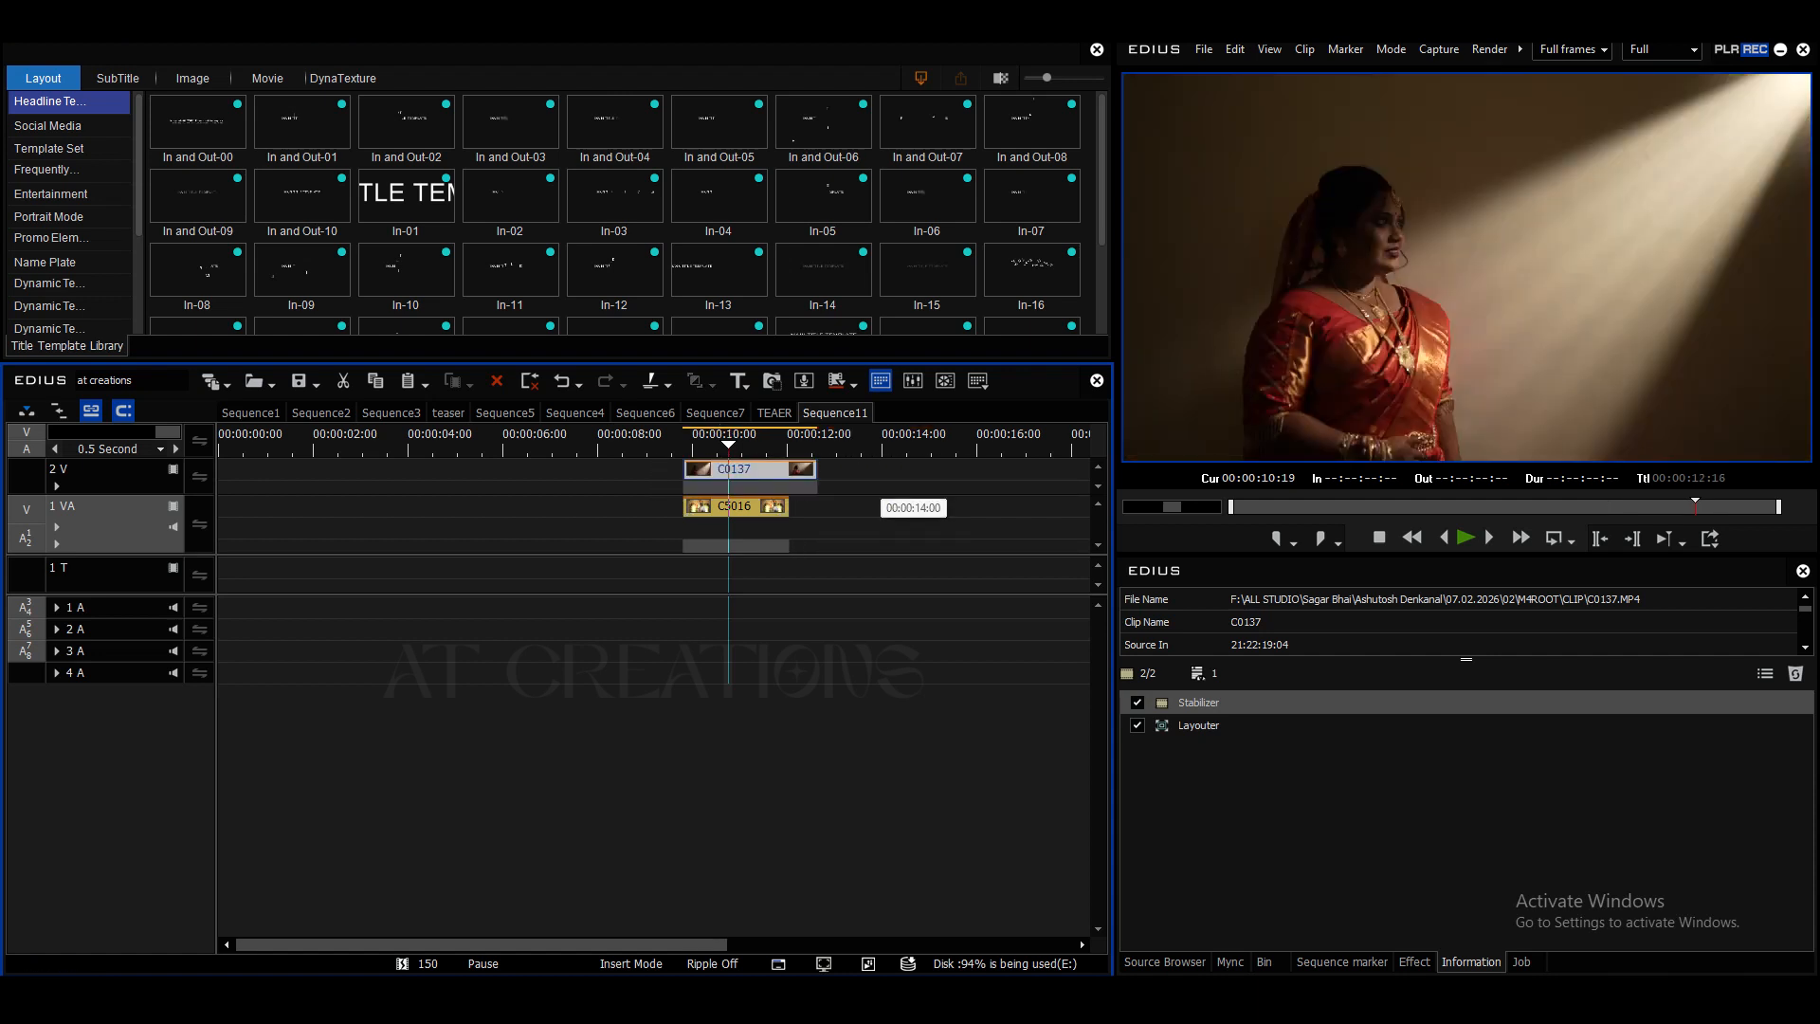
{"action": "left_click_drag", "start_coordinate": [814, 471], "coordinate": [788, 471]}
{"action": "key", "text": "space"}
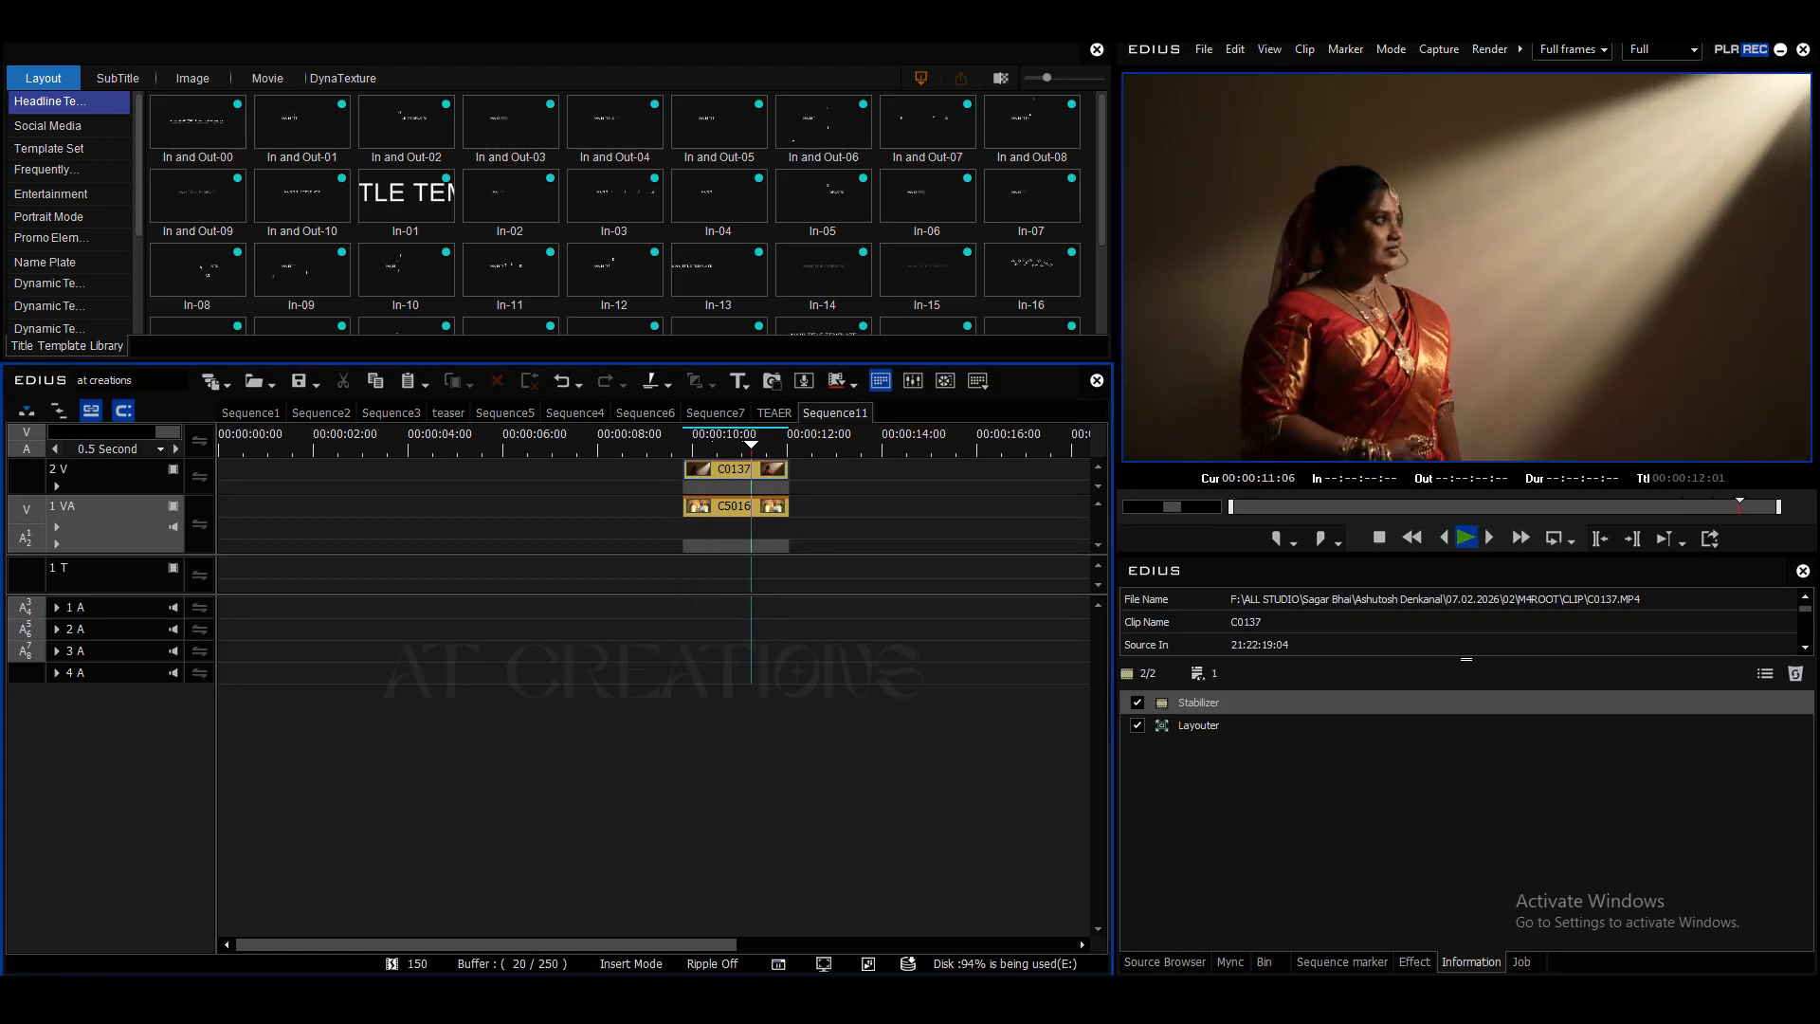
{"action": "key", "text": "space"}
- Enable keyframing for all Layouter parameters of clip C0137 and add keyframes at its start and at 00:00:02:06
{"action": "key", "text": "Left"}
{"action": "key", "text": "Left"}
{"action": "key", "text": "Left"}
{"action": "key", "text": "Left"}
{"action": "key", "text": "Left"}
{"action": "key", "text": "Left"}
{"action": "key", "text": "Left"}
{"action": "key", "text": "Left"}
{"action": "key", "text": "Left"}
{"action": "key", "text": "Left"}
{"action": "key", "text": "Left"}
{"action": "key", "text": "Left"}
{"action": "key", "text": "Left"}
{"action": "key", "text": "Left"}
{"action": "key", "text": "Left"}
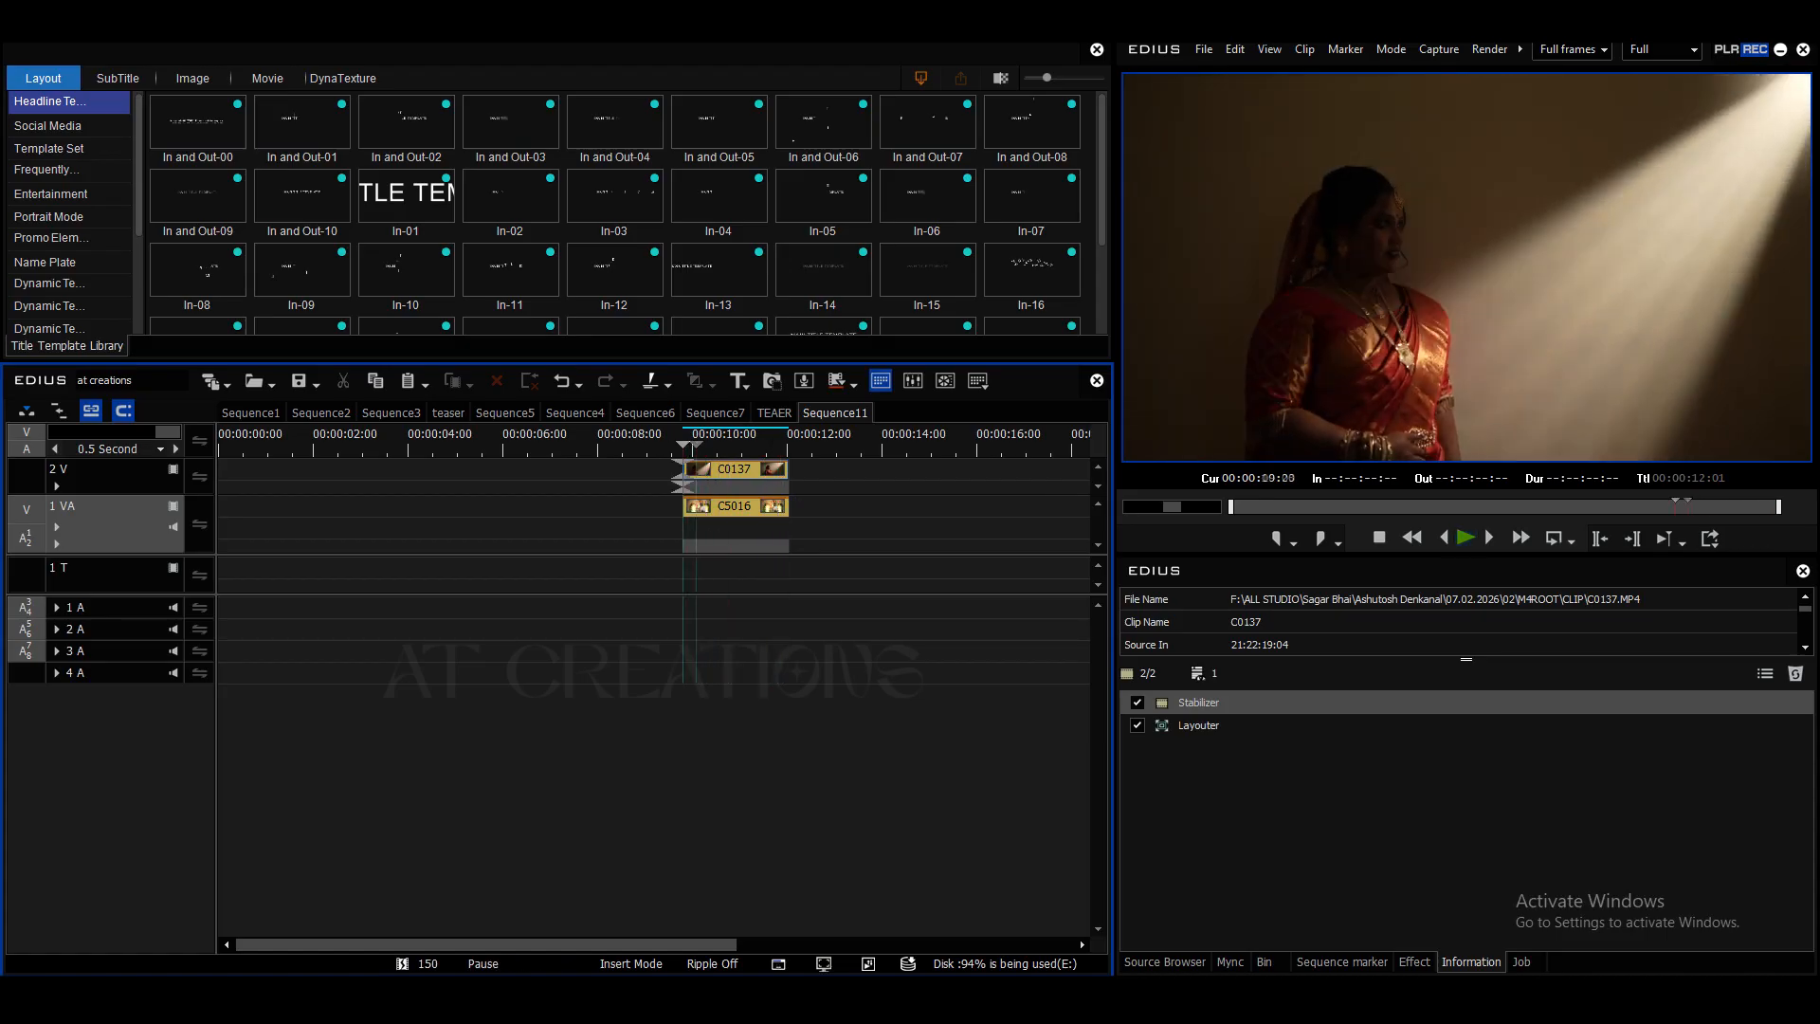
{"action": "left_click", "coordinate": [735, 469]}
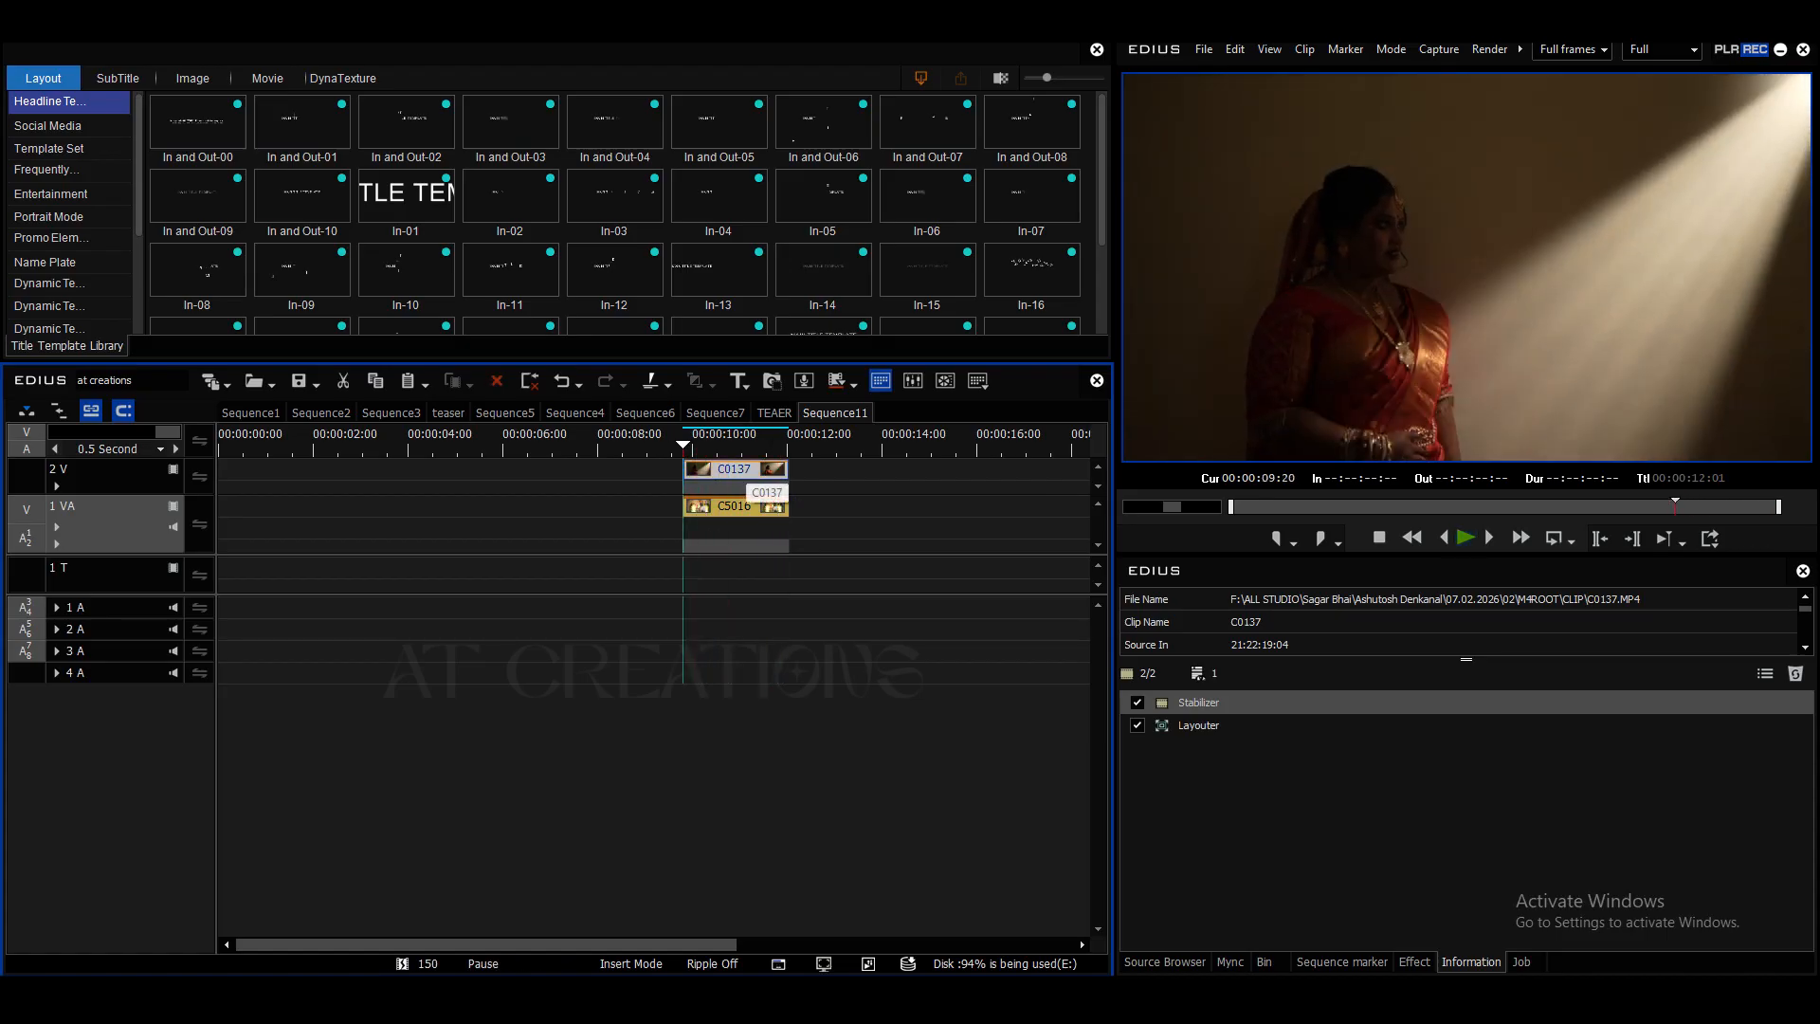
{"action": "double_click", "coordinate": [1273, 724]}
{"action": "left_click", "coordinate": [1233, 725]}
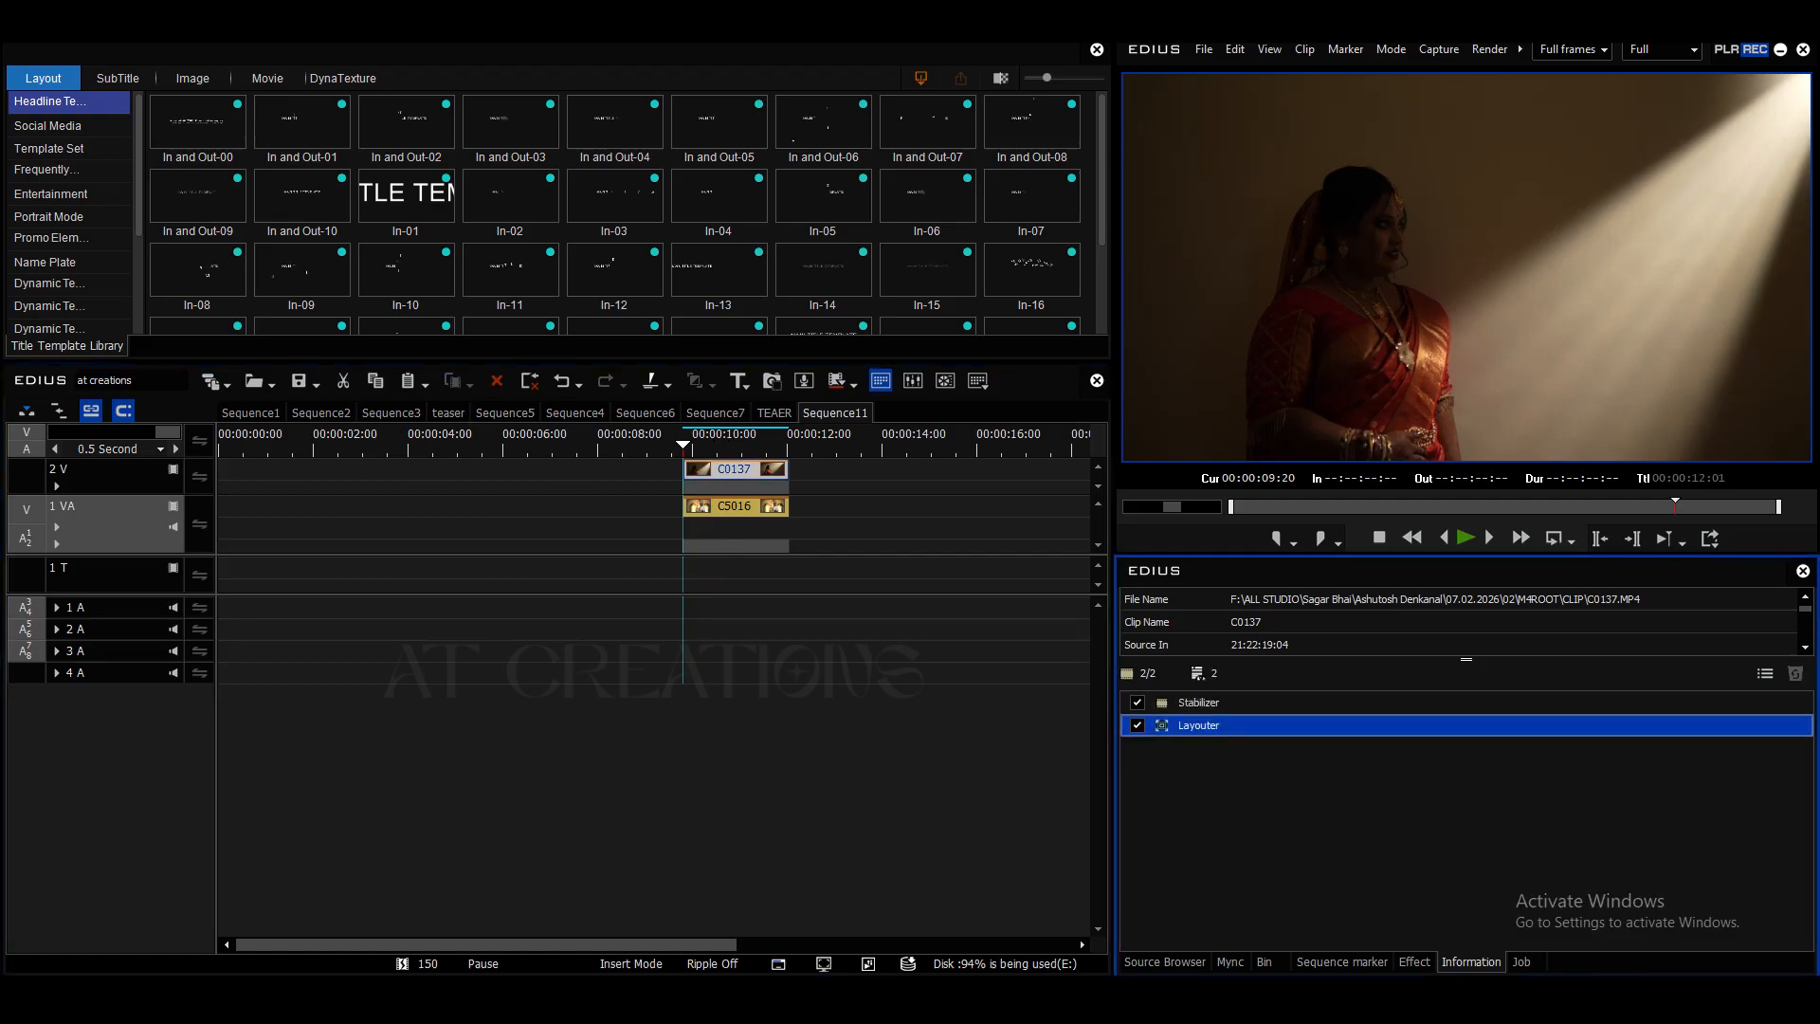
{"action": "double_click", "coordinate": [1232, 726]}
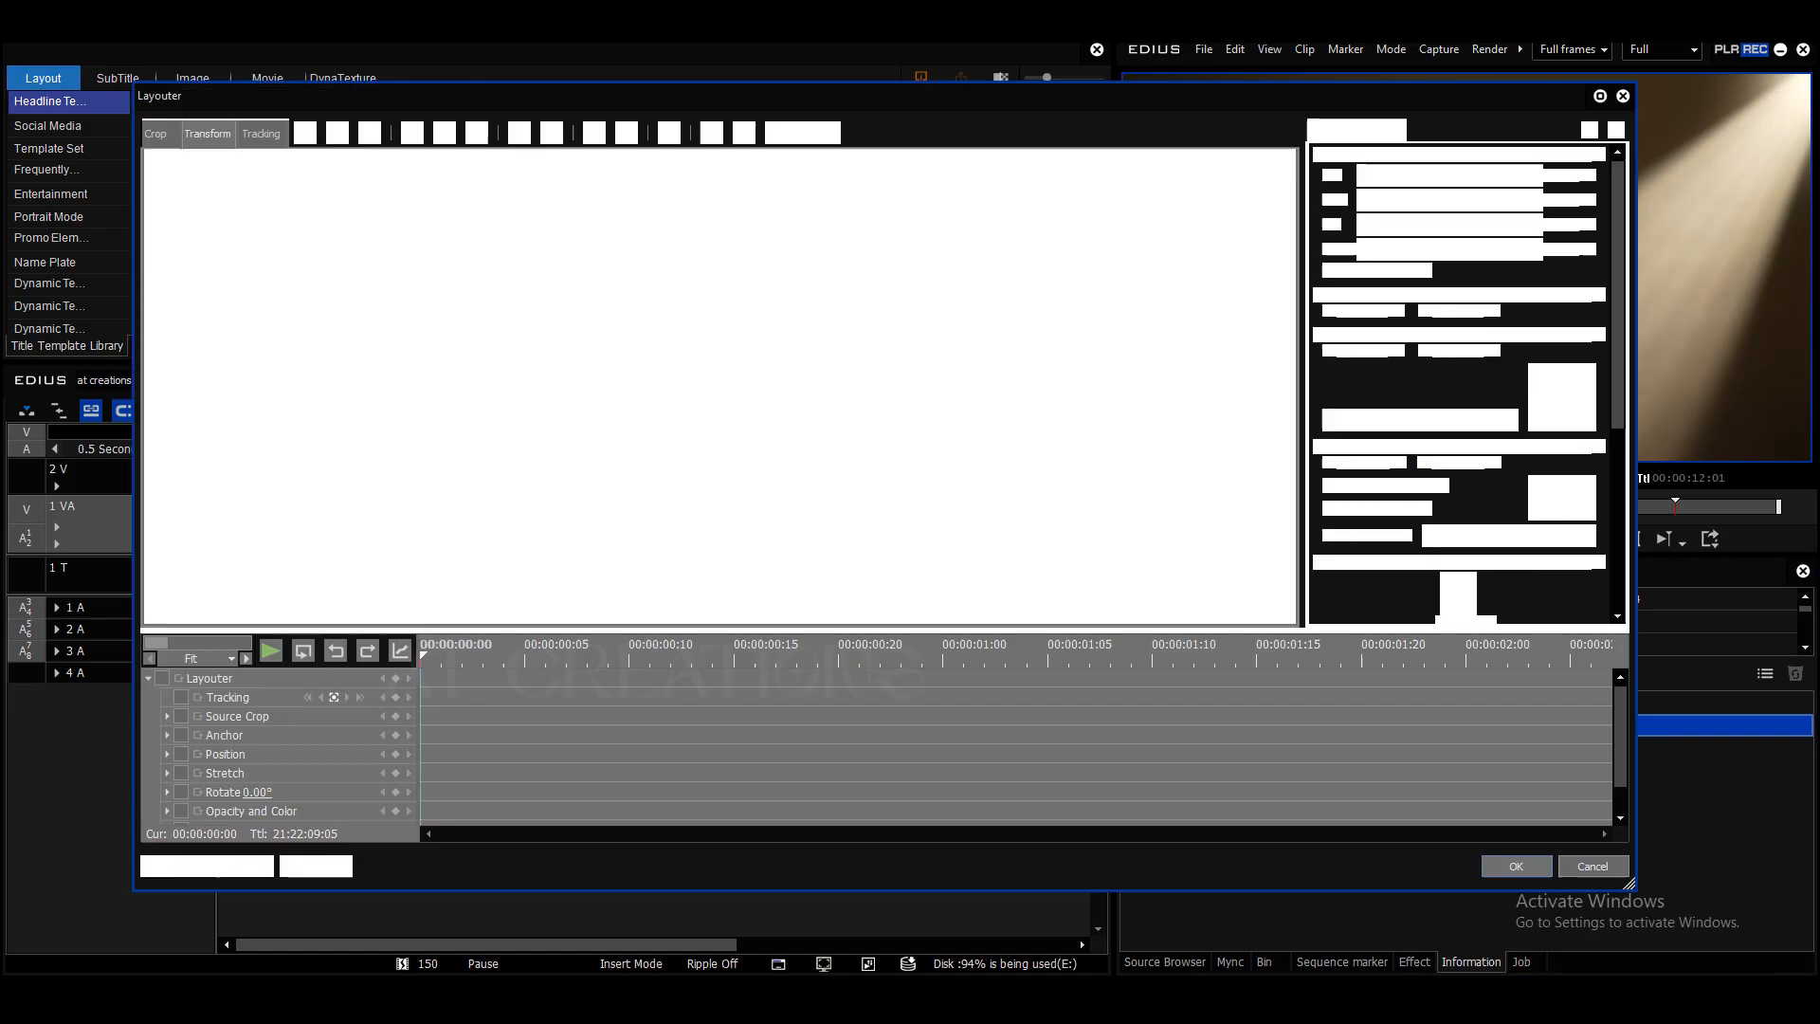
{"action": "left_click", "coordinate": [162, 678]}
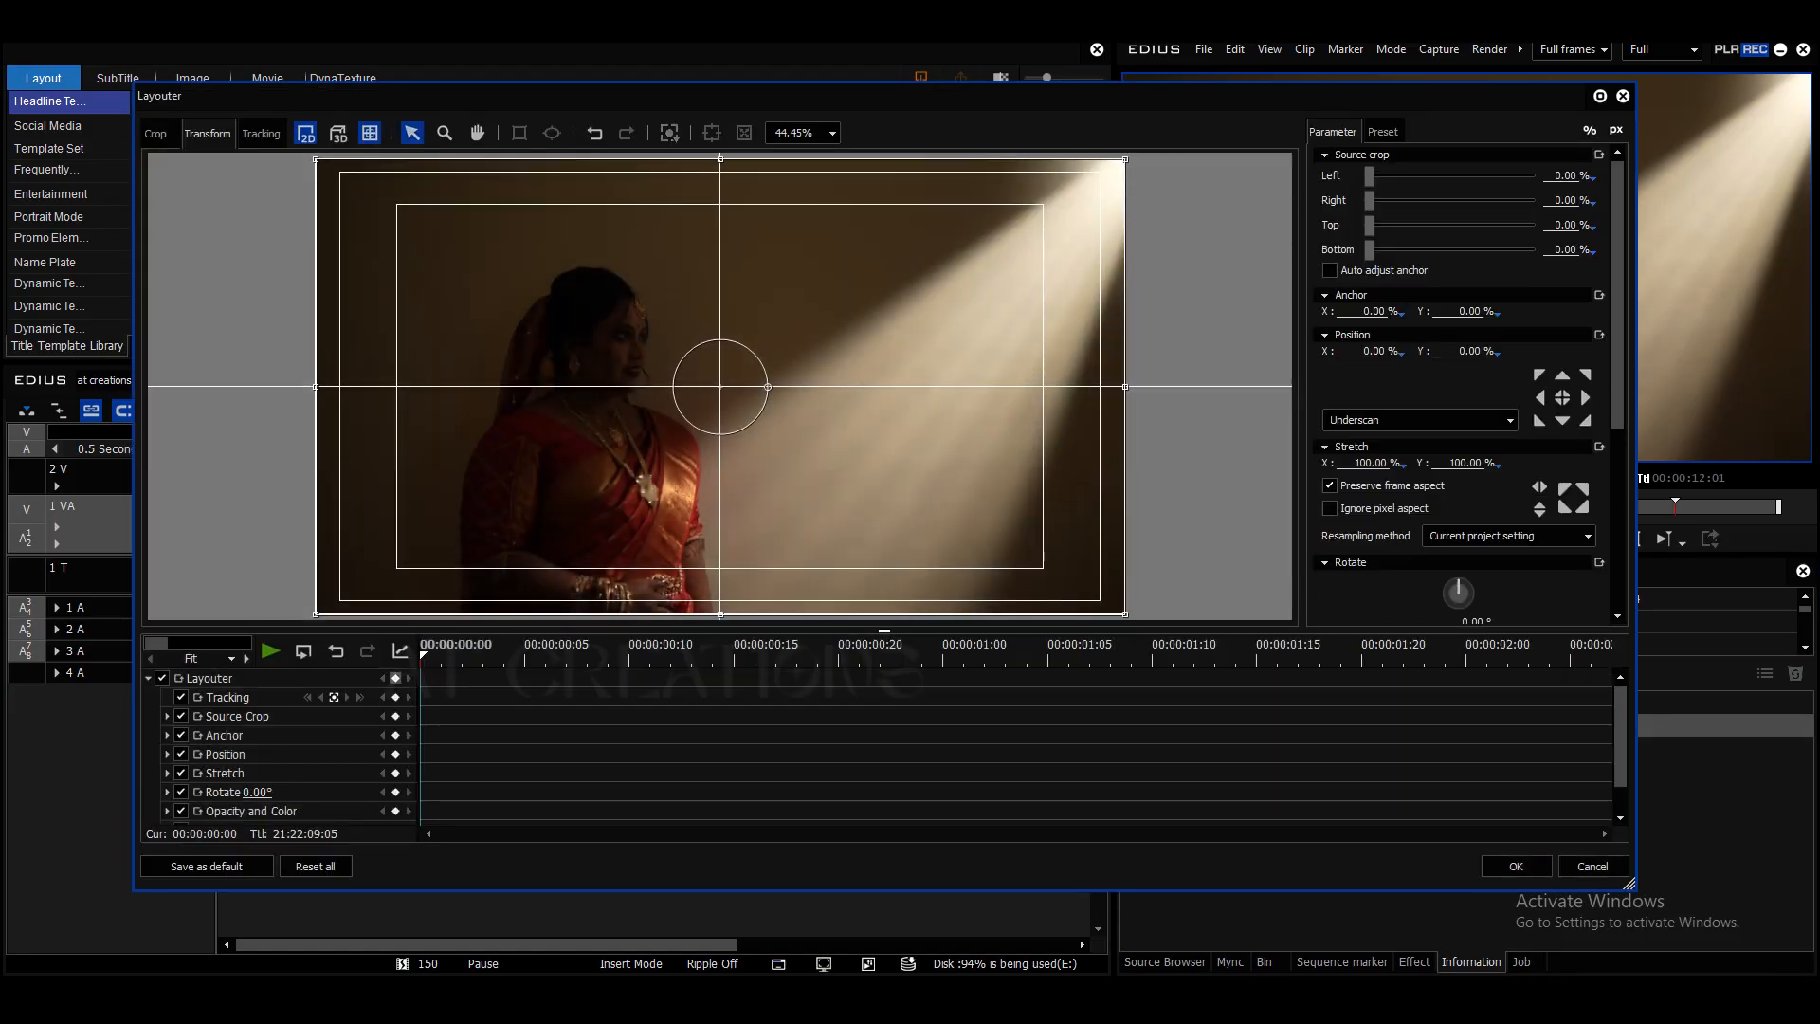
{"action": "left_click_drag", "start_coordinate": [424, 655], "coordinate": [1592, 656]}
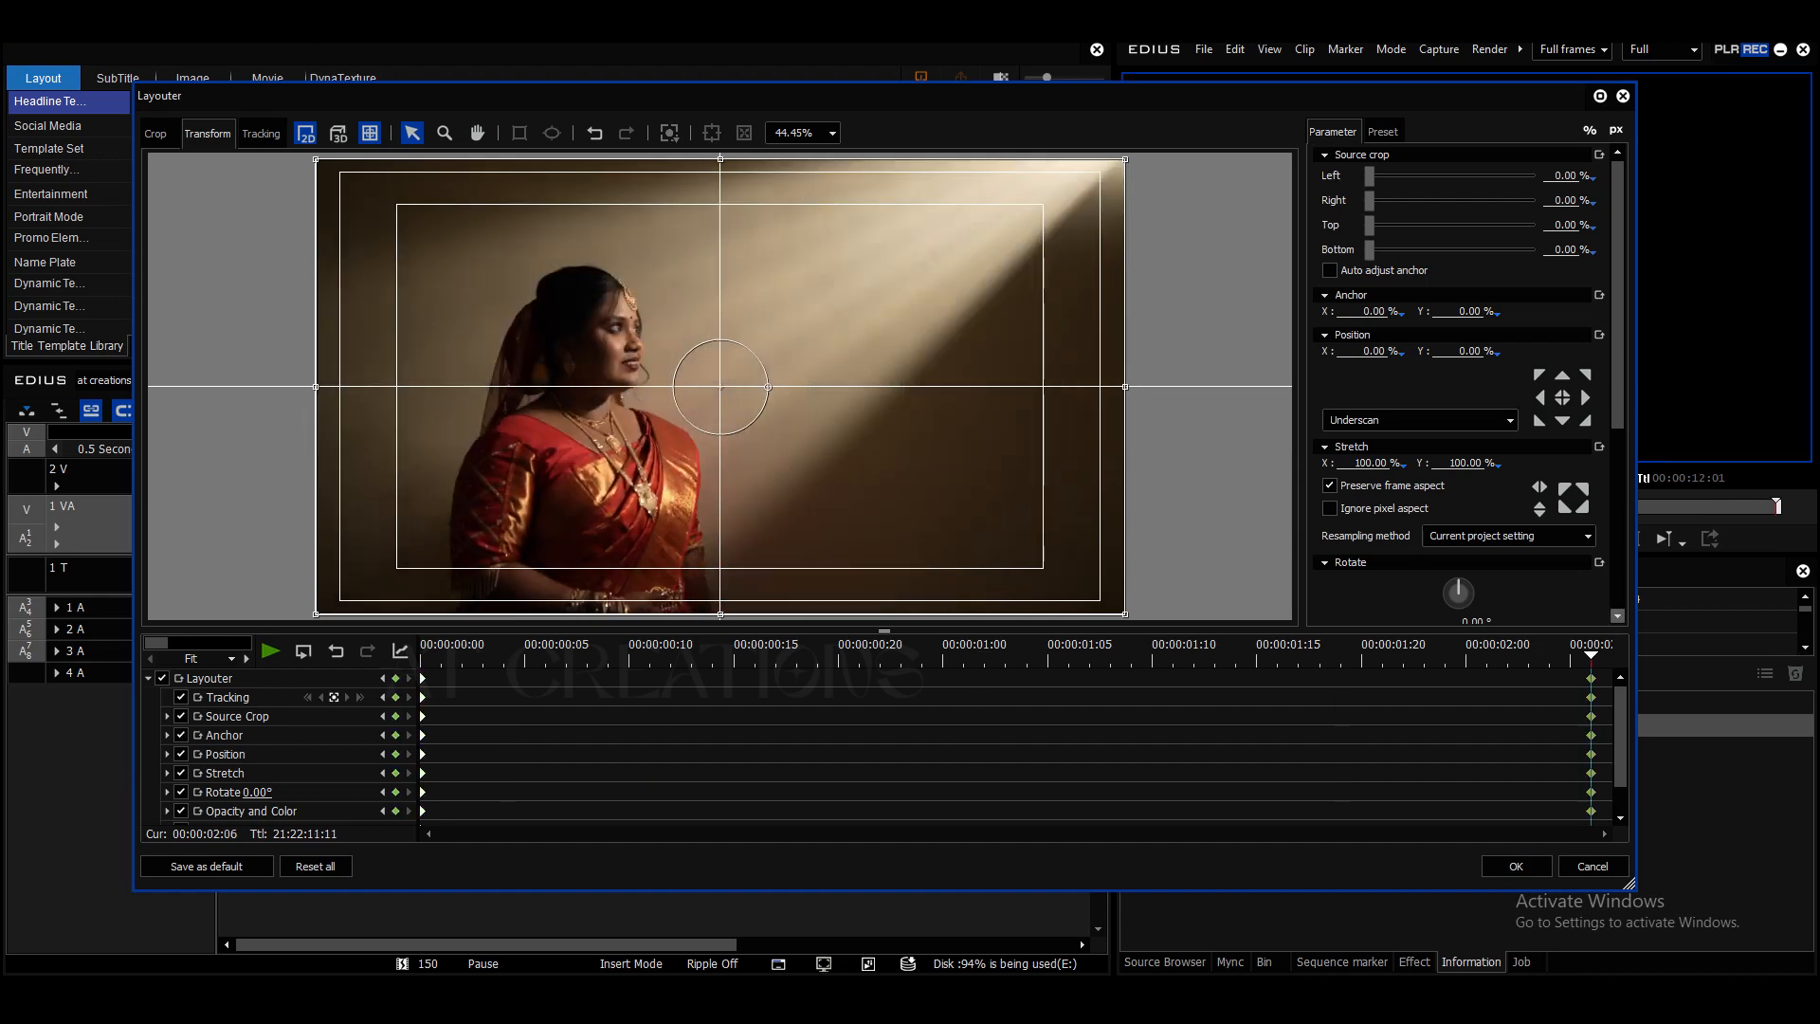
{"action": "key", "text": "Home"}
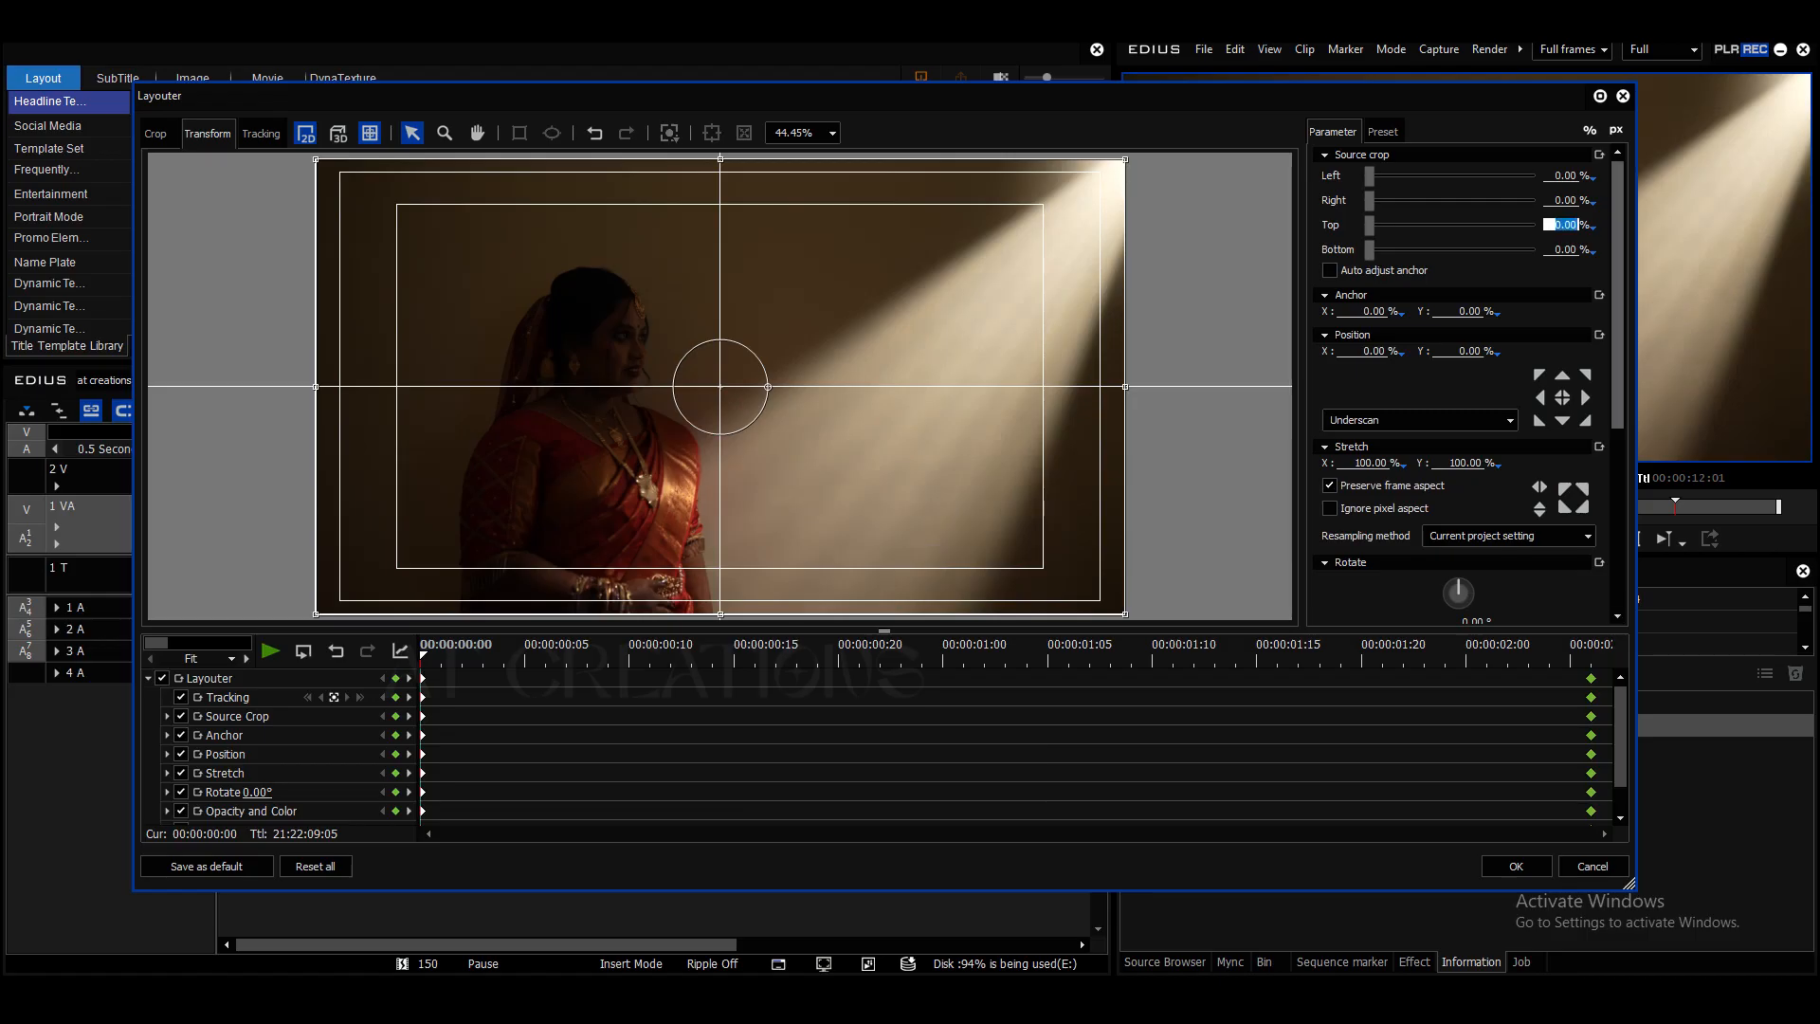
- Set the top and bottom source crop to 50% at C0137's first keyframe, apply the layout and preview the opening reveal
{"action": "type", "text": "50"}
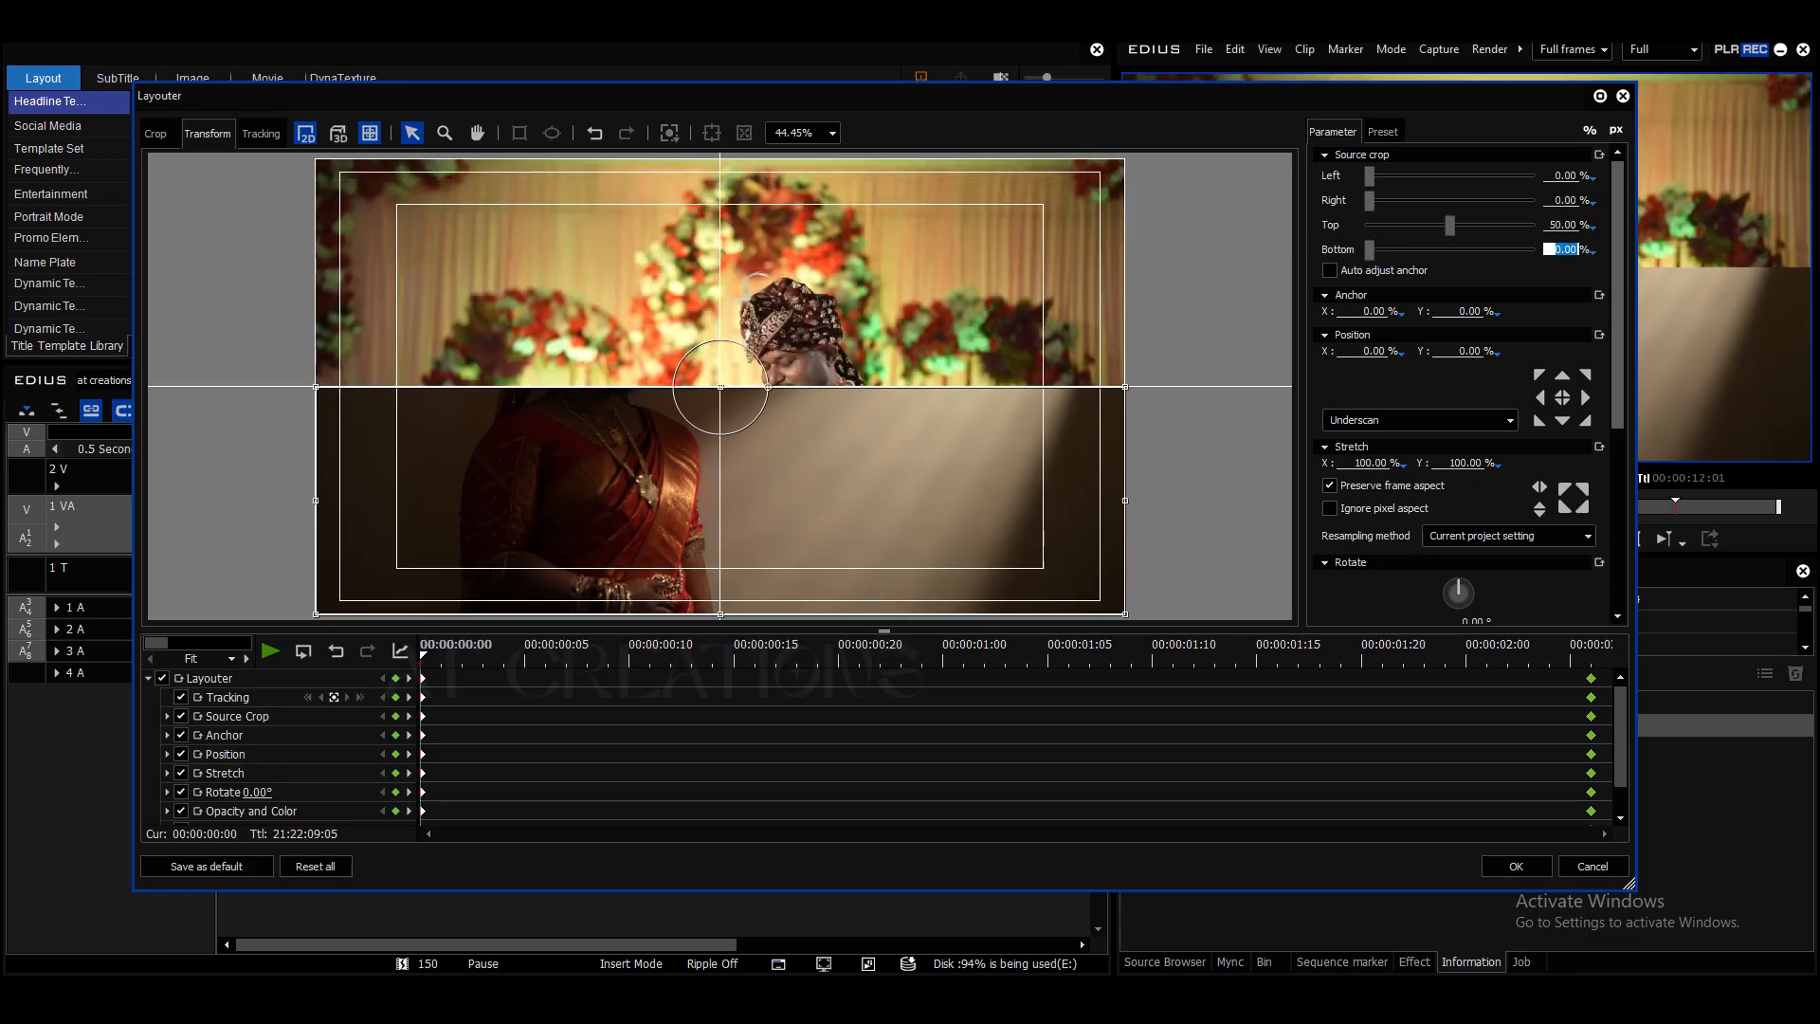
{"action": "type", "text": "50"}
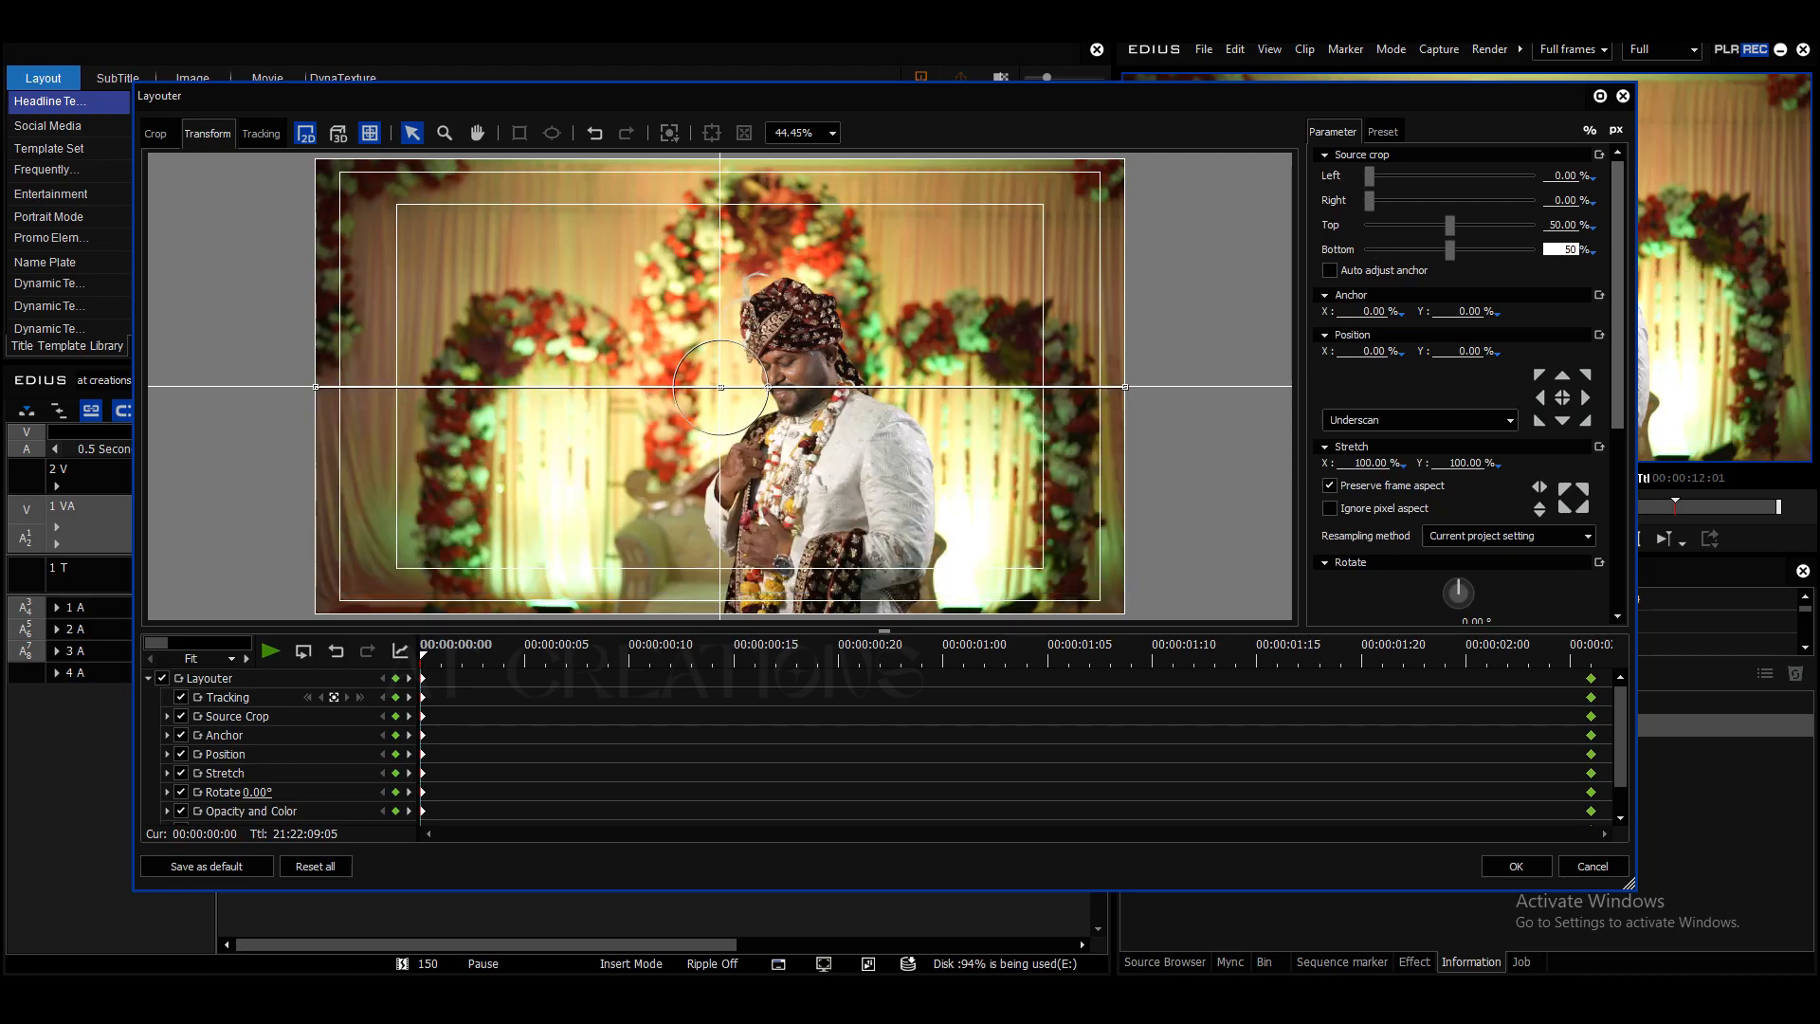
{"action": "left_click_drag", "start_coordinate": [424, 655], "coordinate": [1508, 656]}
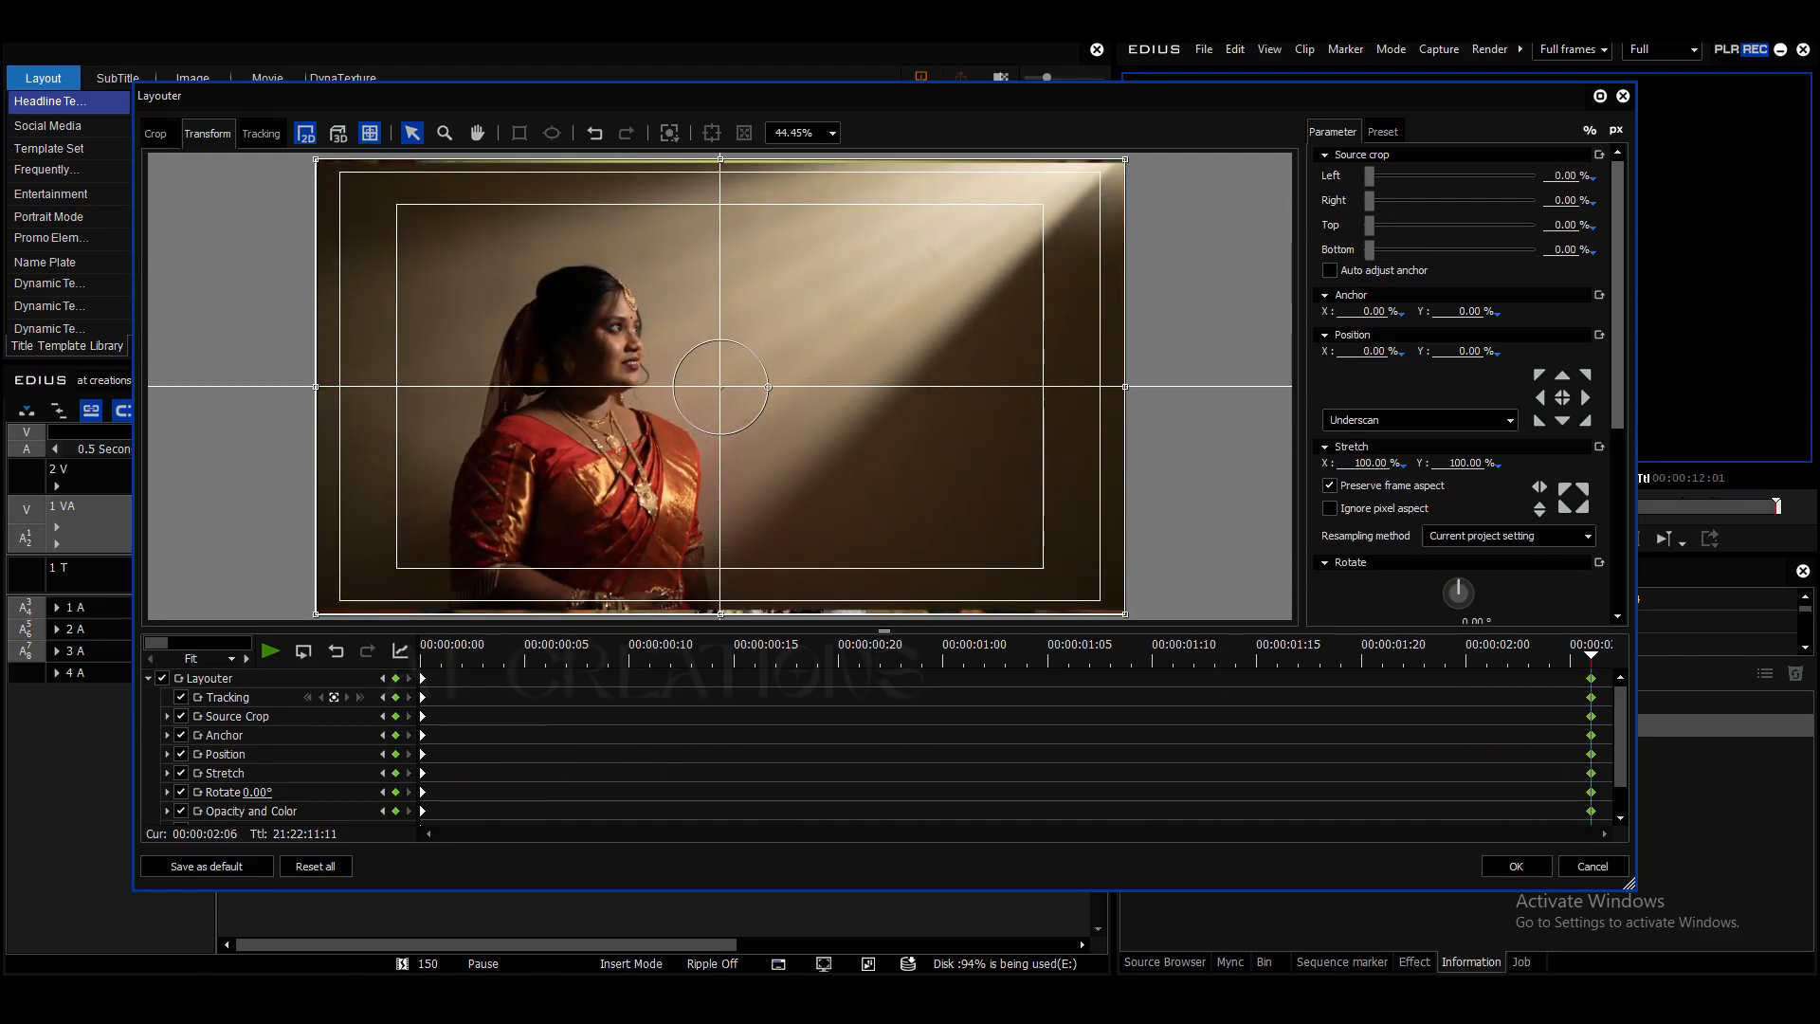
{"action": "left_click", "coordinate": [1516, 867]}
{"action": "key", "text": "a"}
{"action": "key", "text": "space"}
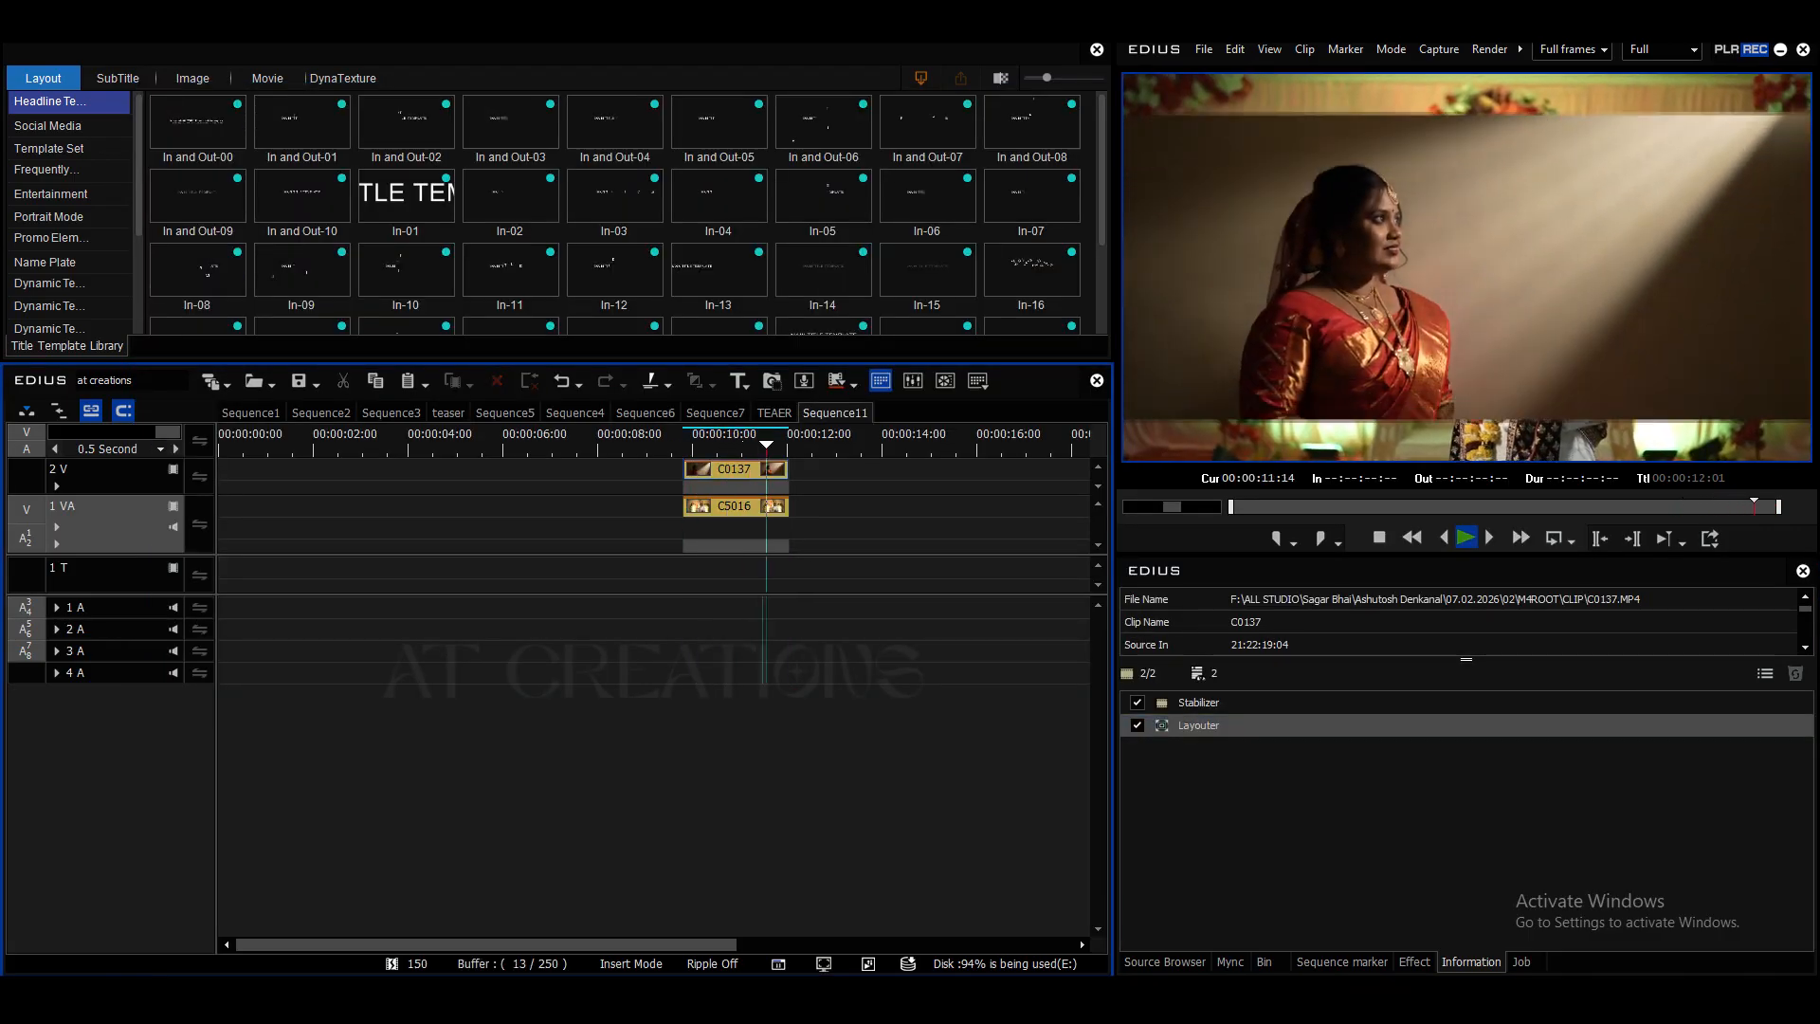
{"action": "key", "text": "a"}
- Slow down clip C0137 with its duration on the timeline allowed to change, lengthening it to end at about 00:00:13:16
{"action": "left_click", "coordinate": [735, 471]}
{"action": "key", "text": "alt+e"}
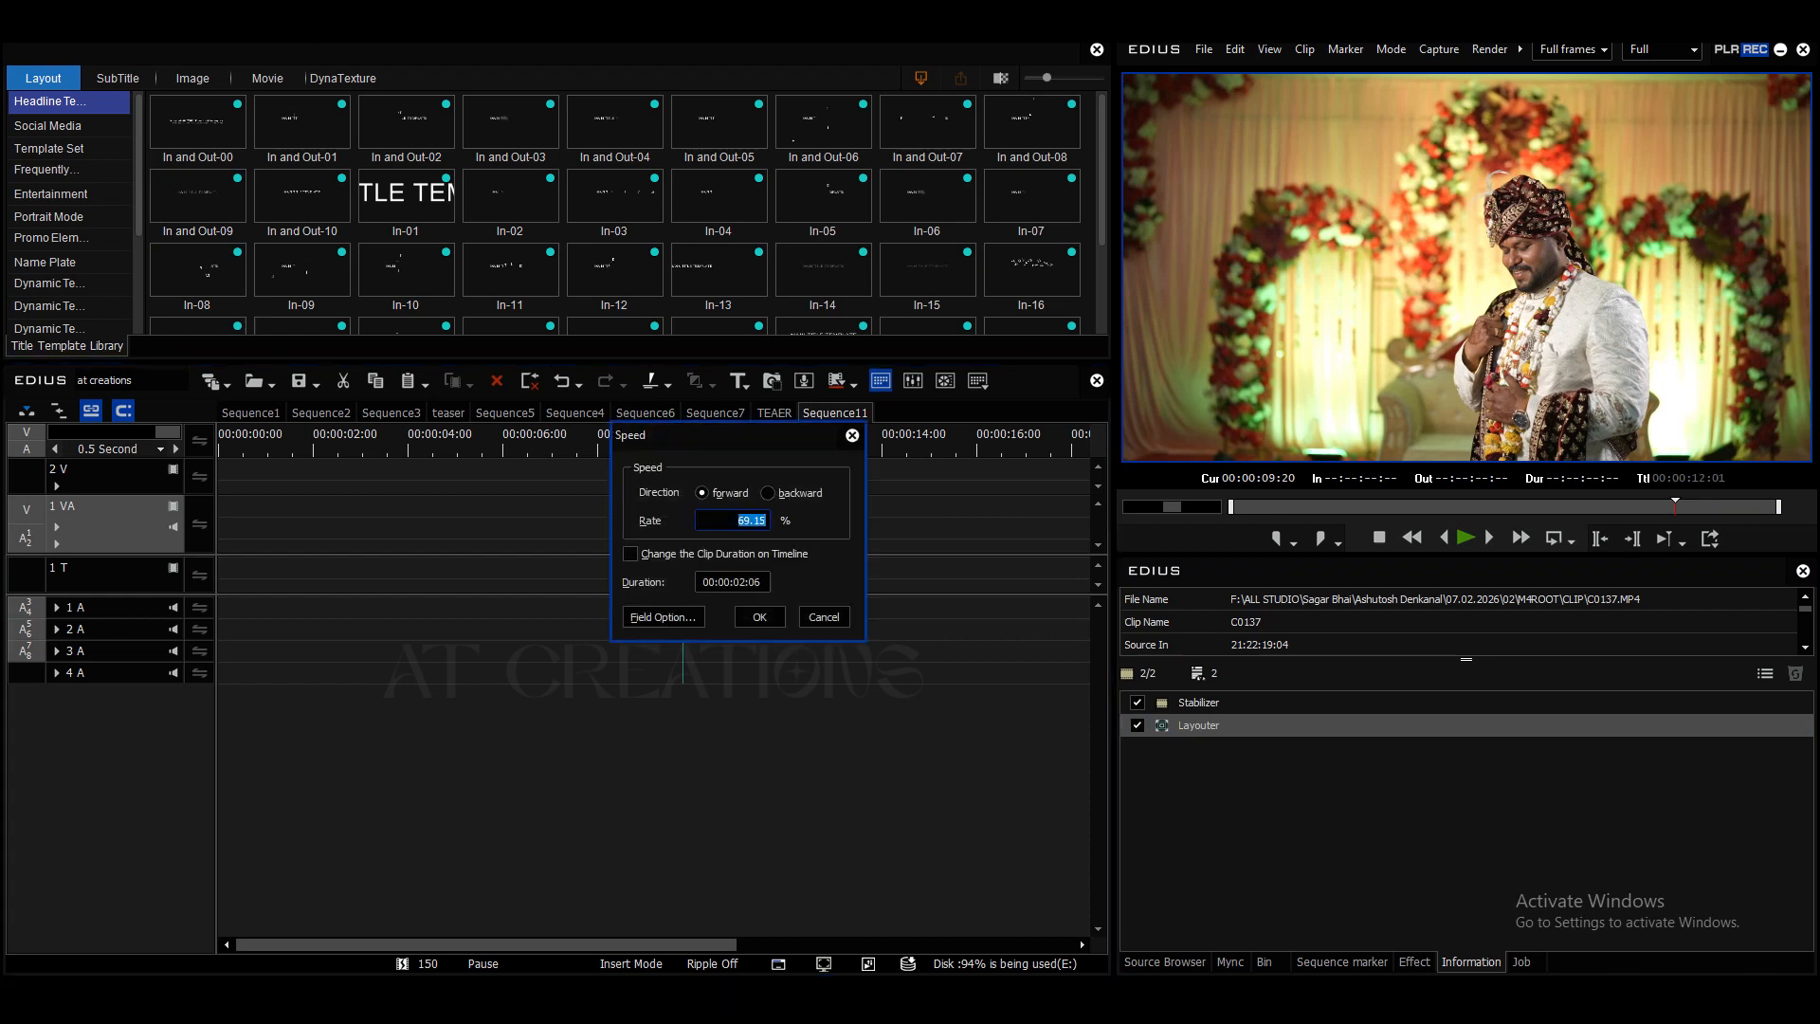
{"action": "key", "text": "Tab"}
{"action": "key", "text": "space"}
{"action": "key", "text": "Return"}
- Set clip C5016's speed rate to 60%, extend its end to match C0137 and preview the result
{"action": "left_click", "coordinate": [735, 506]}
{"action": "key", "text": "alt+e"}
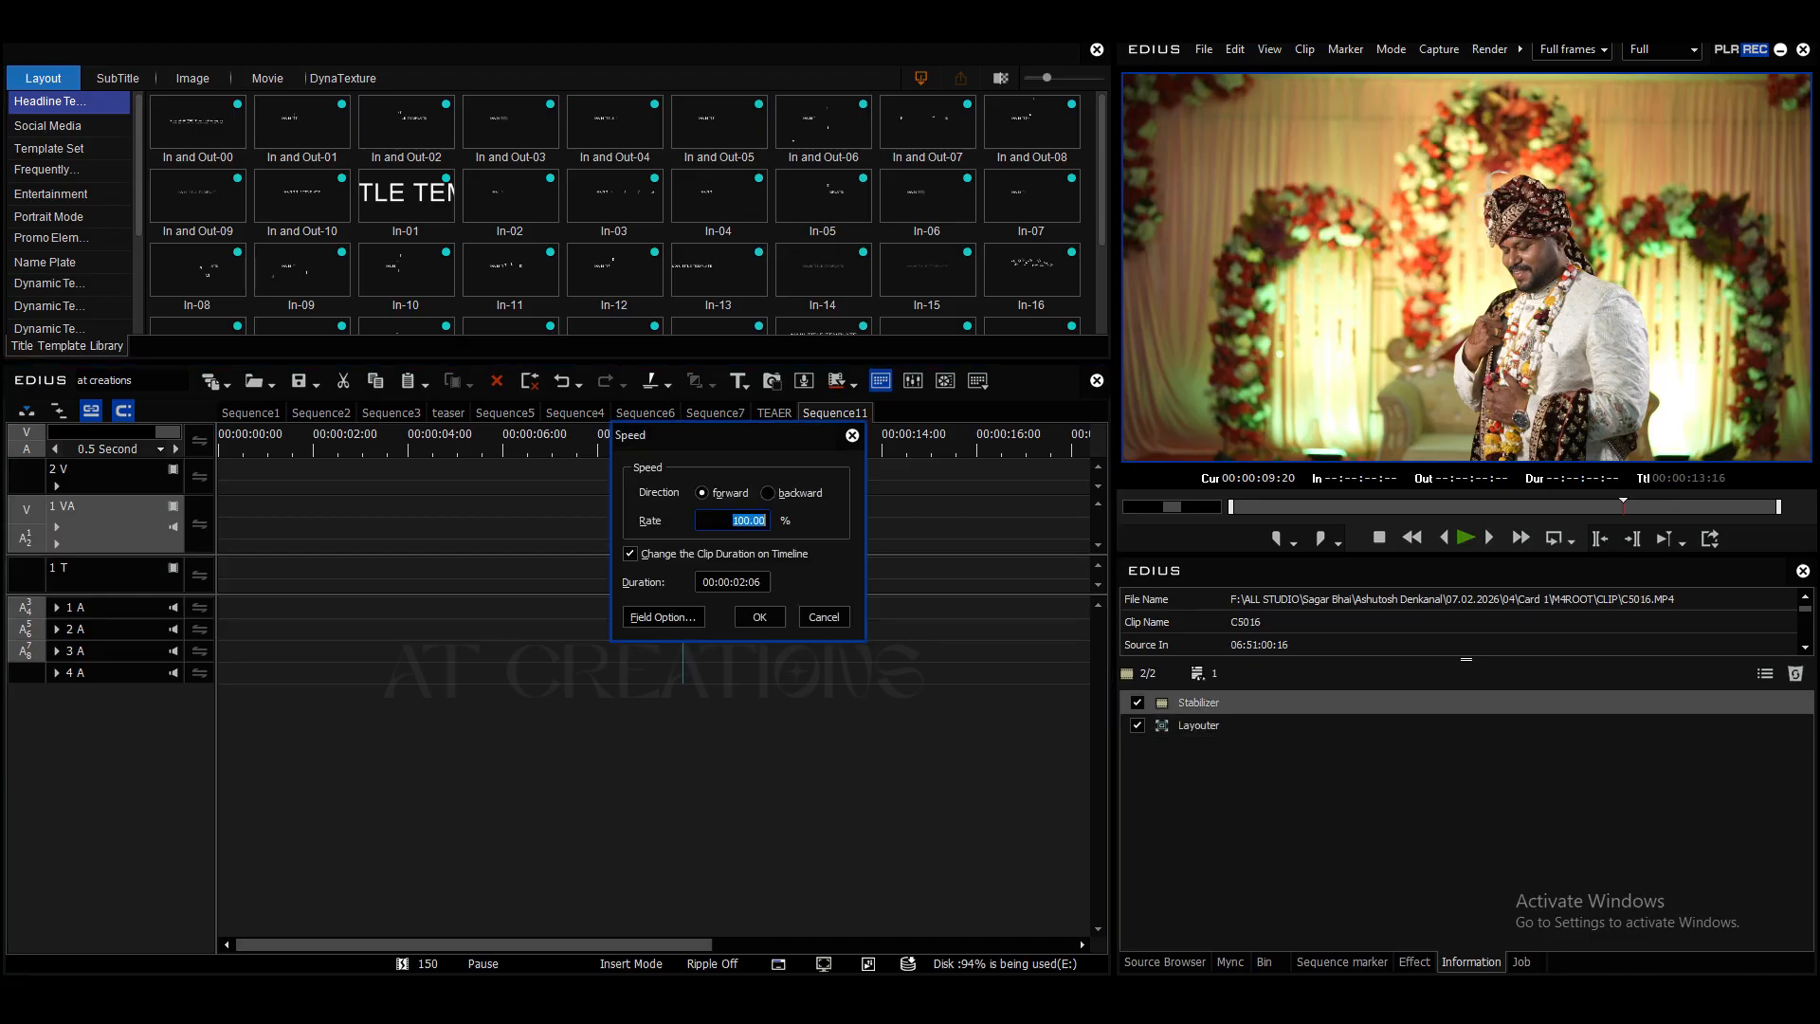
{"action": "type", "text": "60"}
{"action": "key", "text": "Return"}
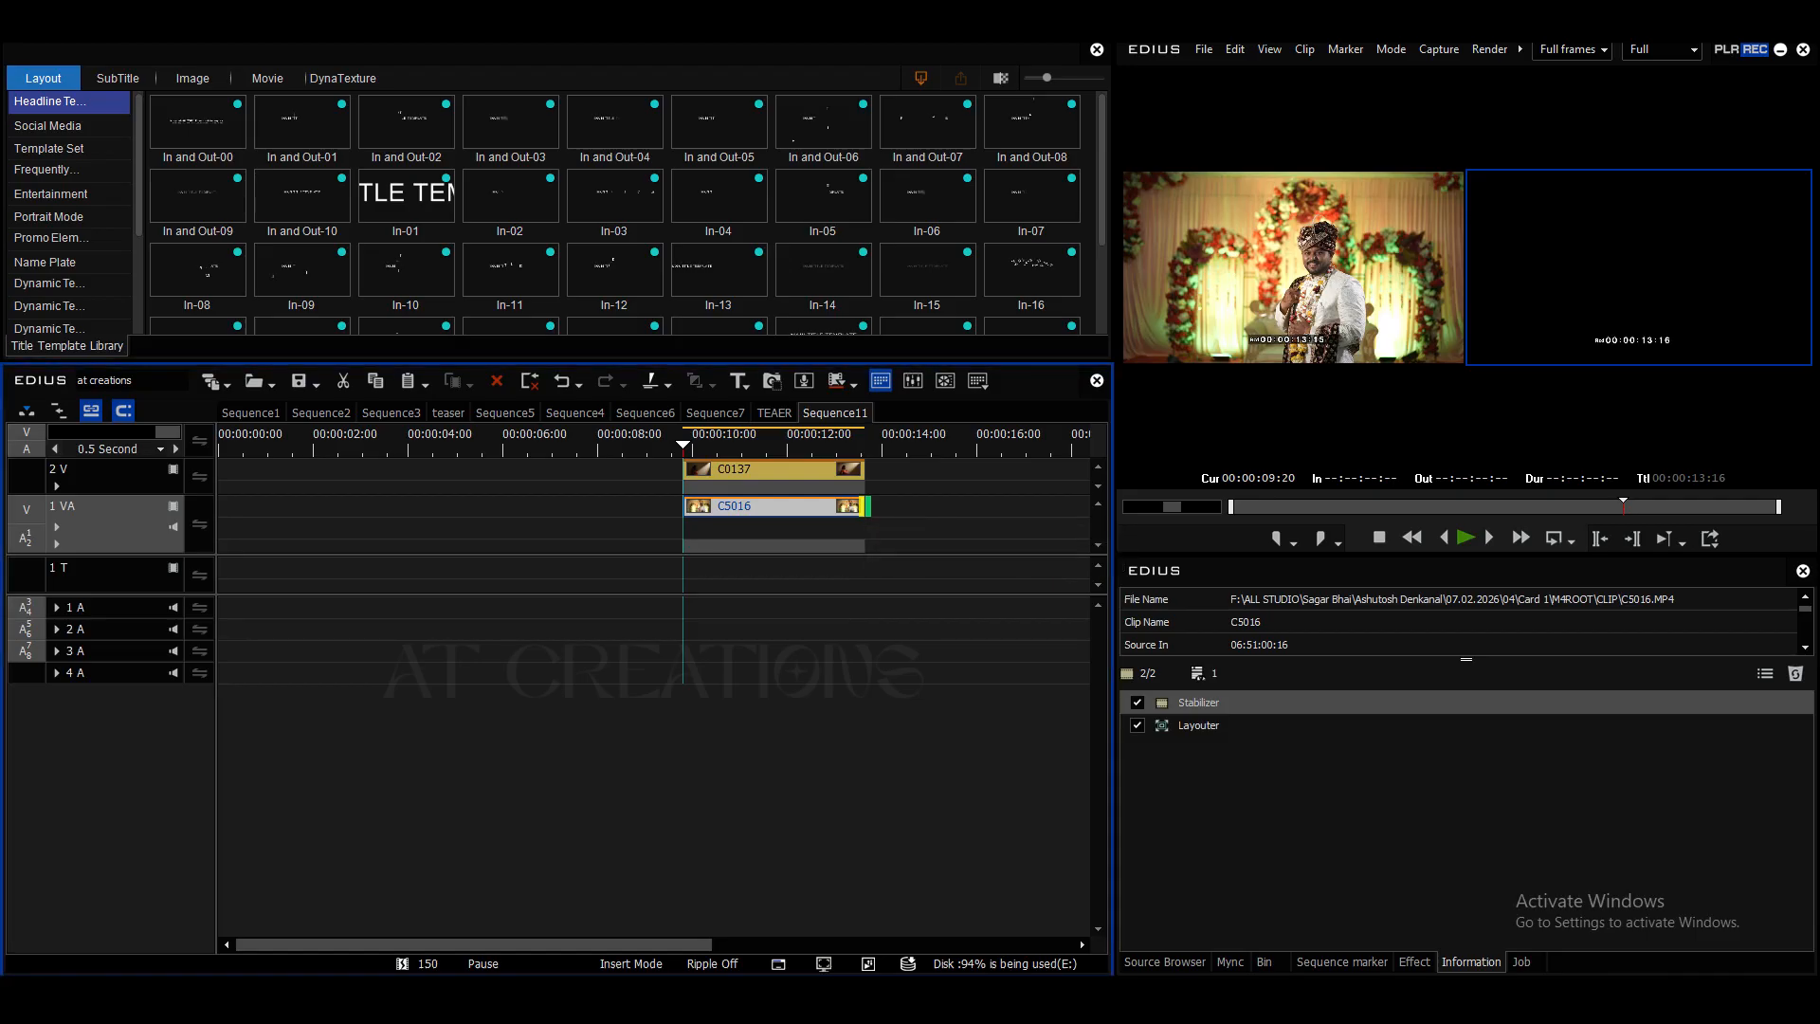
{"action": "key", "text": "space"}
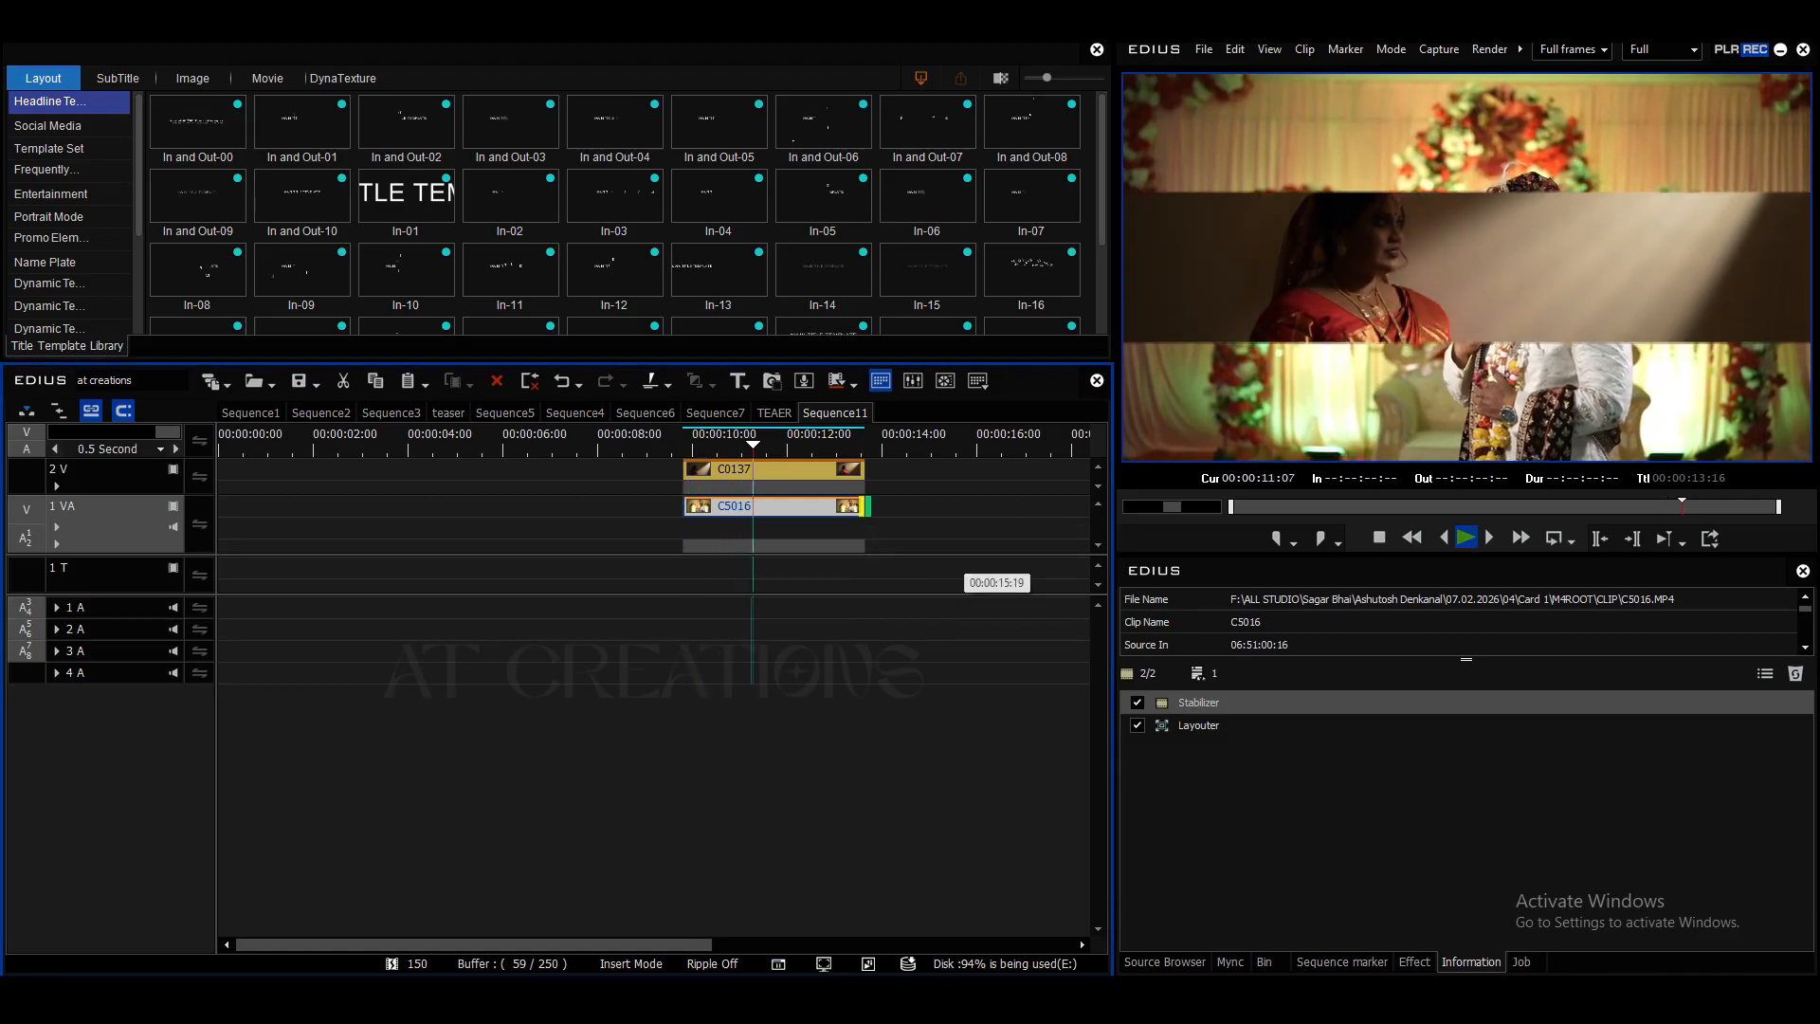
{"action": "key", "text": "space"}
- Try shifting clip C5016 upward in Layouter to a Y position of about -6.87%, and preview it
{"action": "key", "text": "Left"}
{"action": "key", "text": "Left"}
{"action": "key", "text": "Left"}
{"action": "key", "text": "Left"}
{"action": "key", "text": "Left"}
{"action": "key", "text": "Left"}
{"action": "key", "text": "Left"}
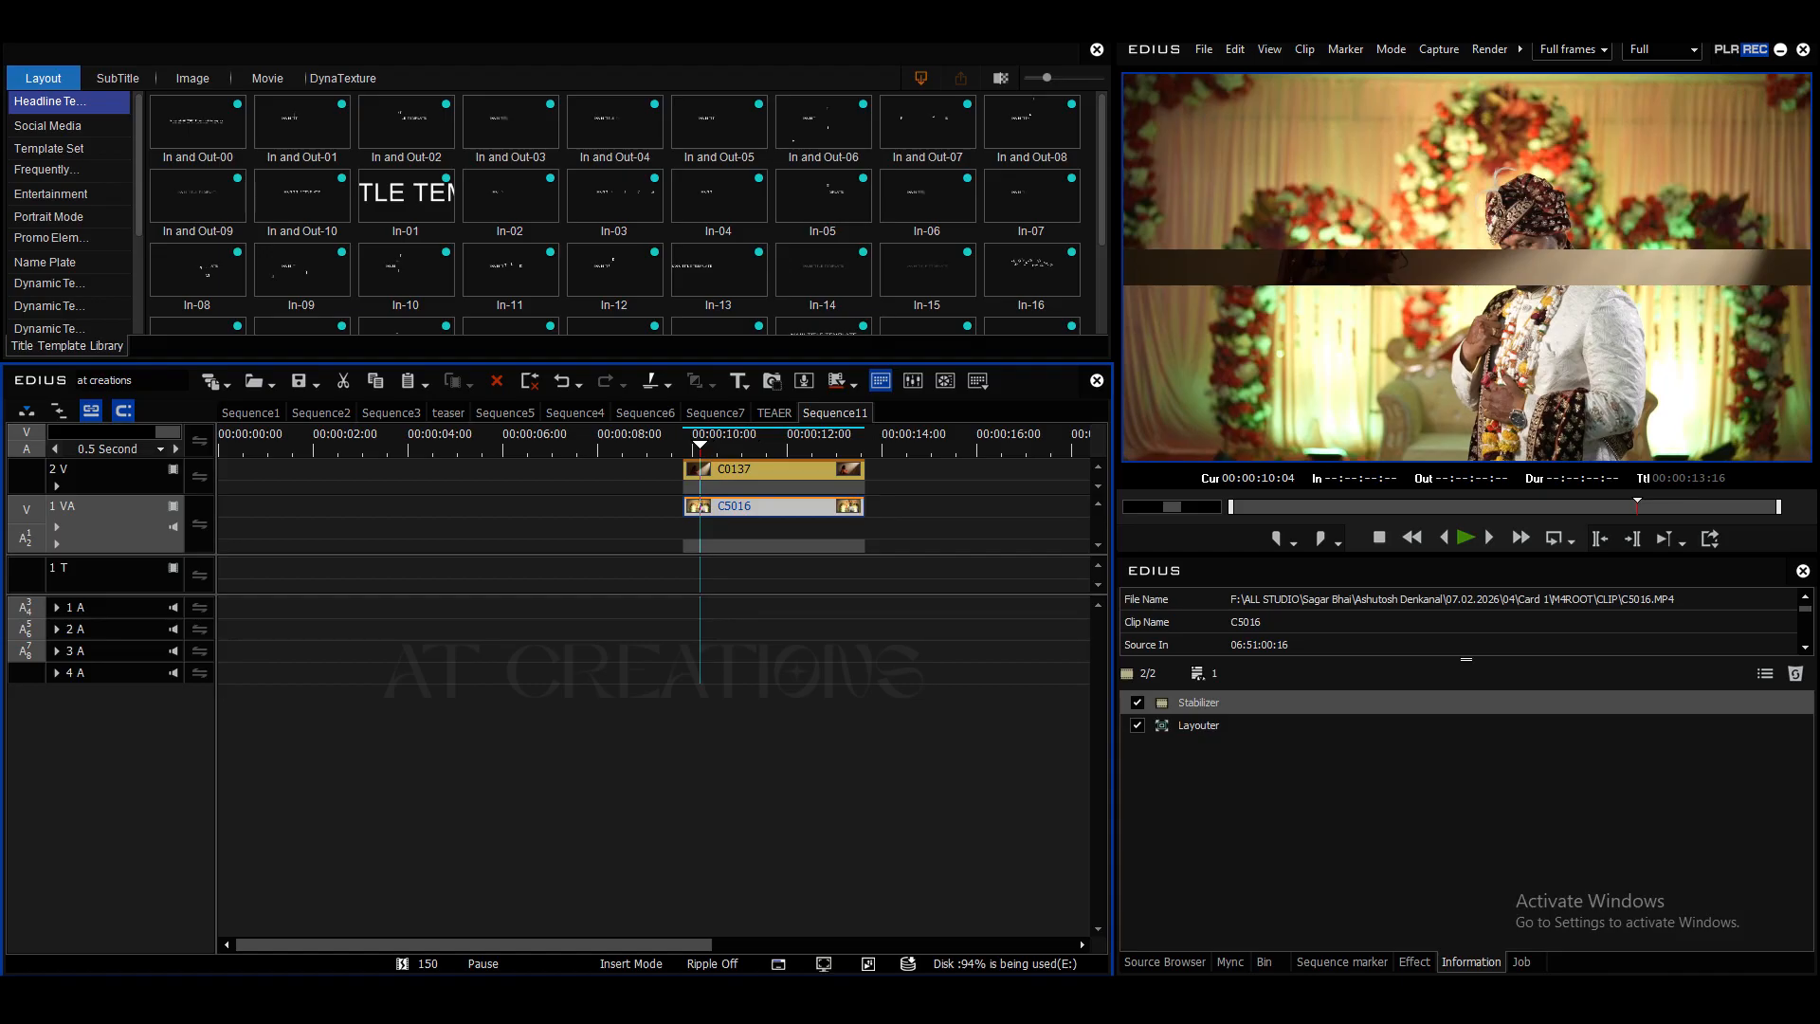
{"action": "double_click", "coordinate": [1199, 726]}
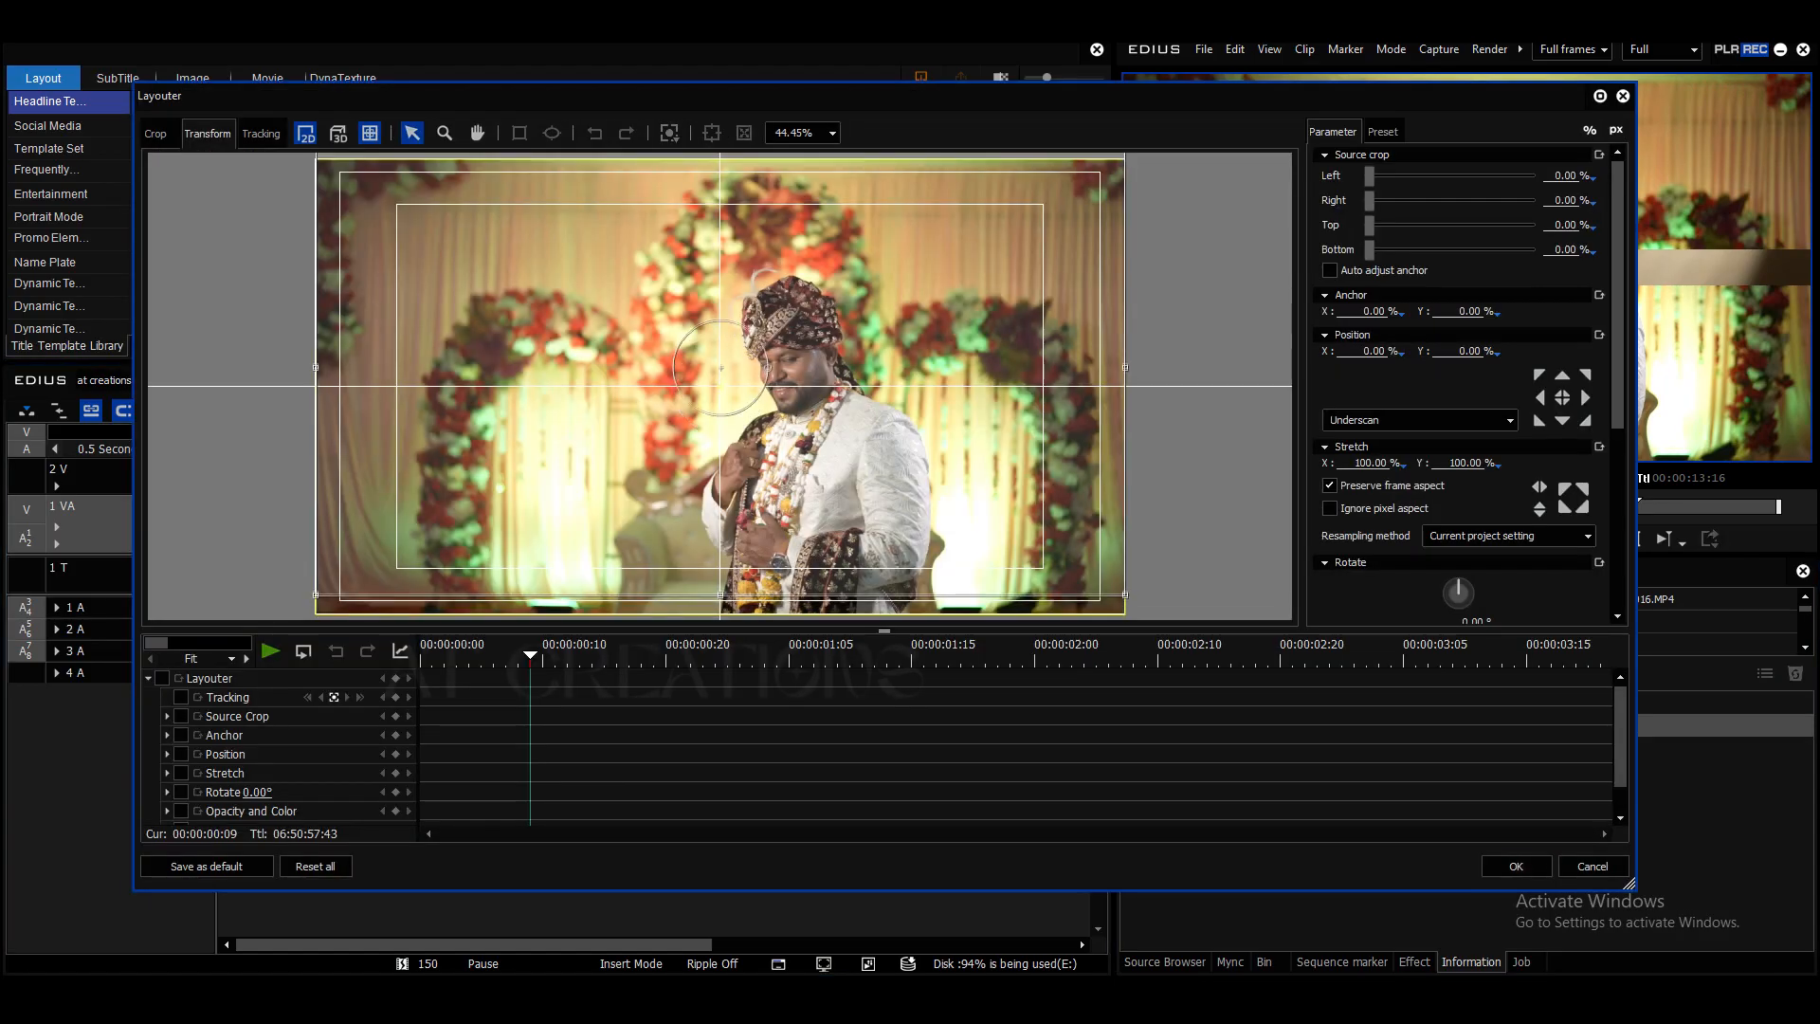
{"action": "left_click_drag", "start_coordinate": [720, 387], "coordinate": [720, 355]}
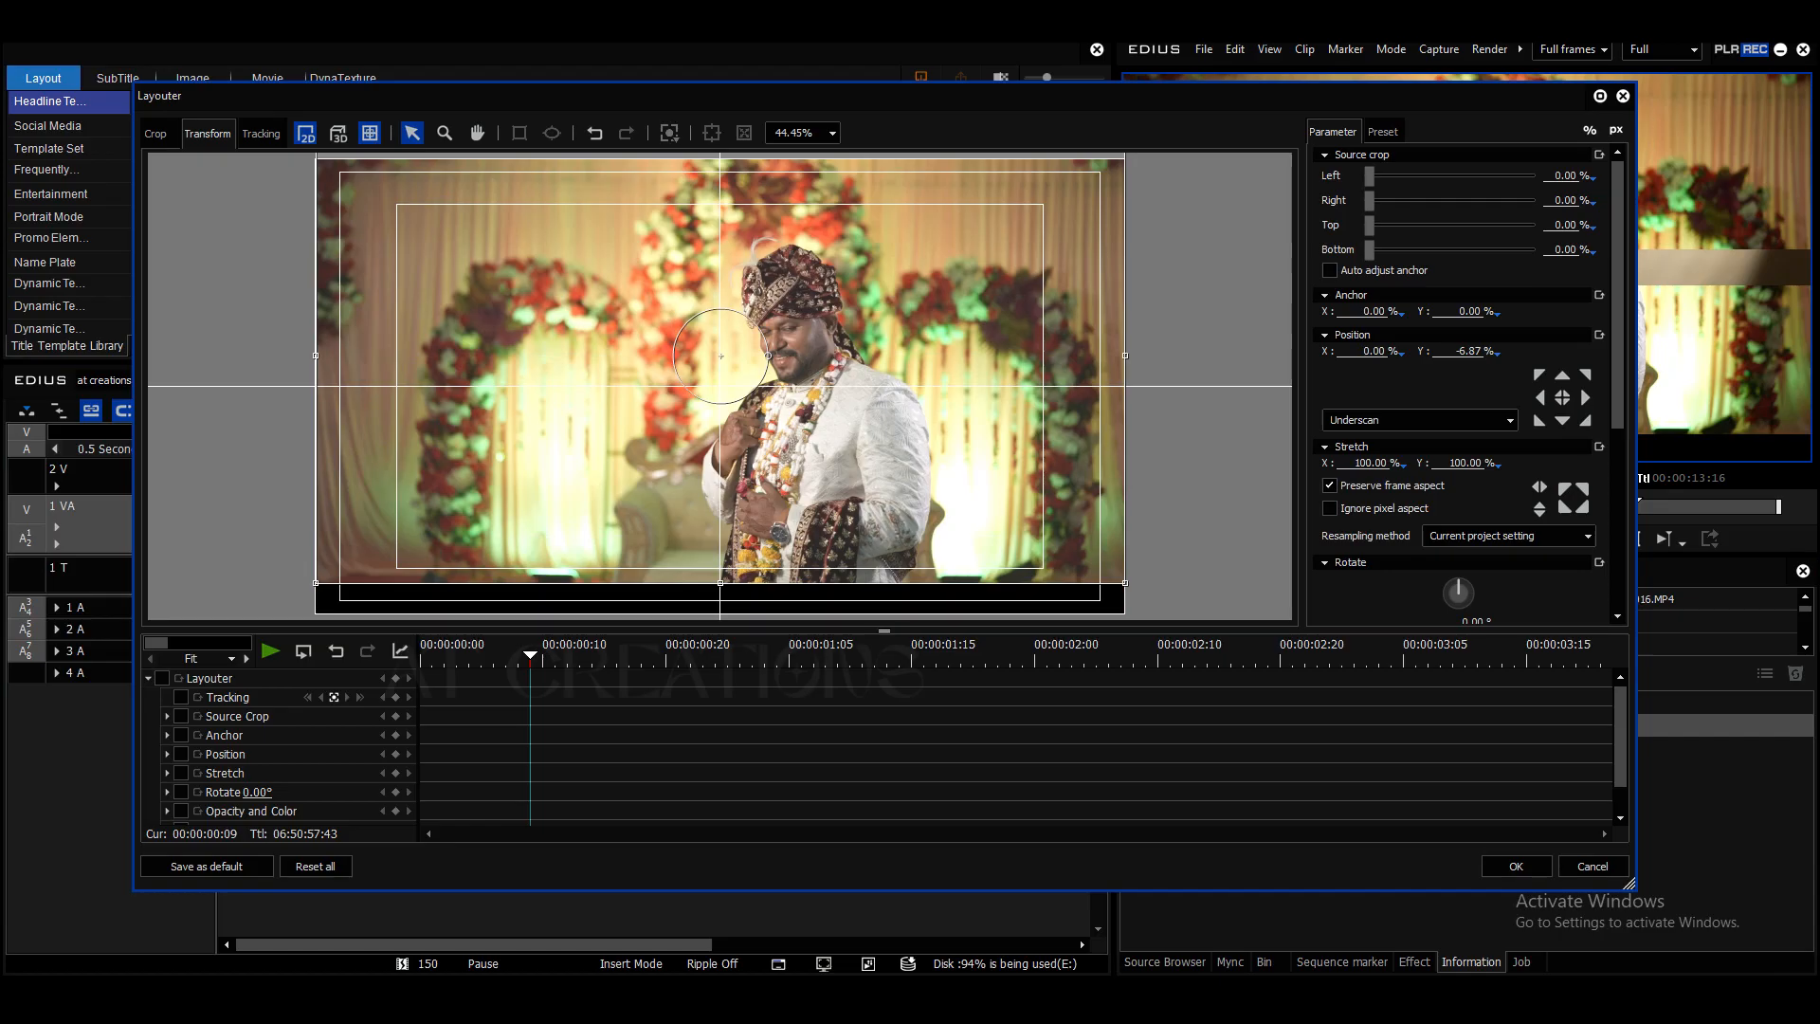
{"action": "left_click", "coordinate": [1516, 867]}
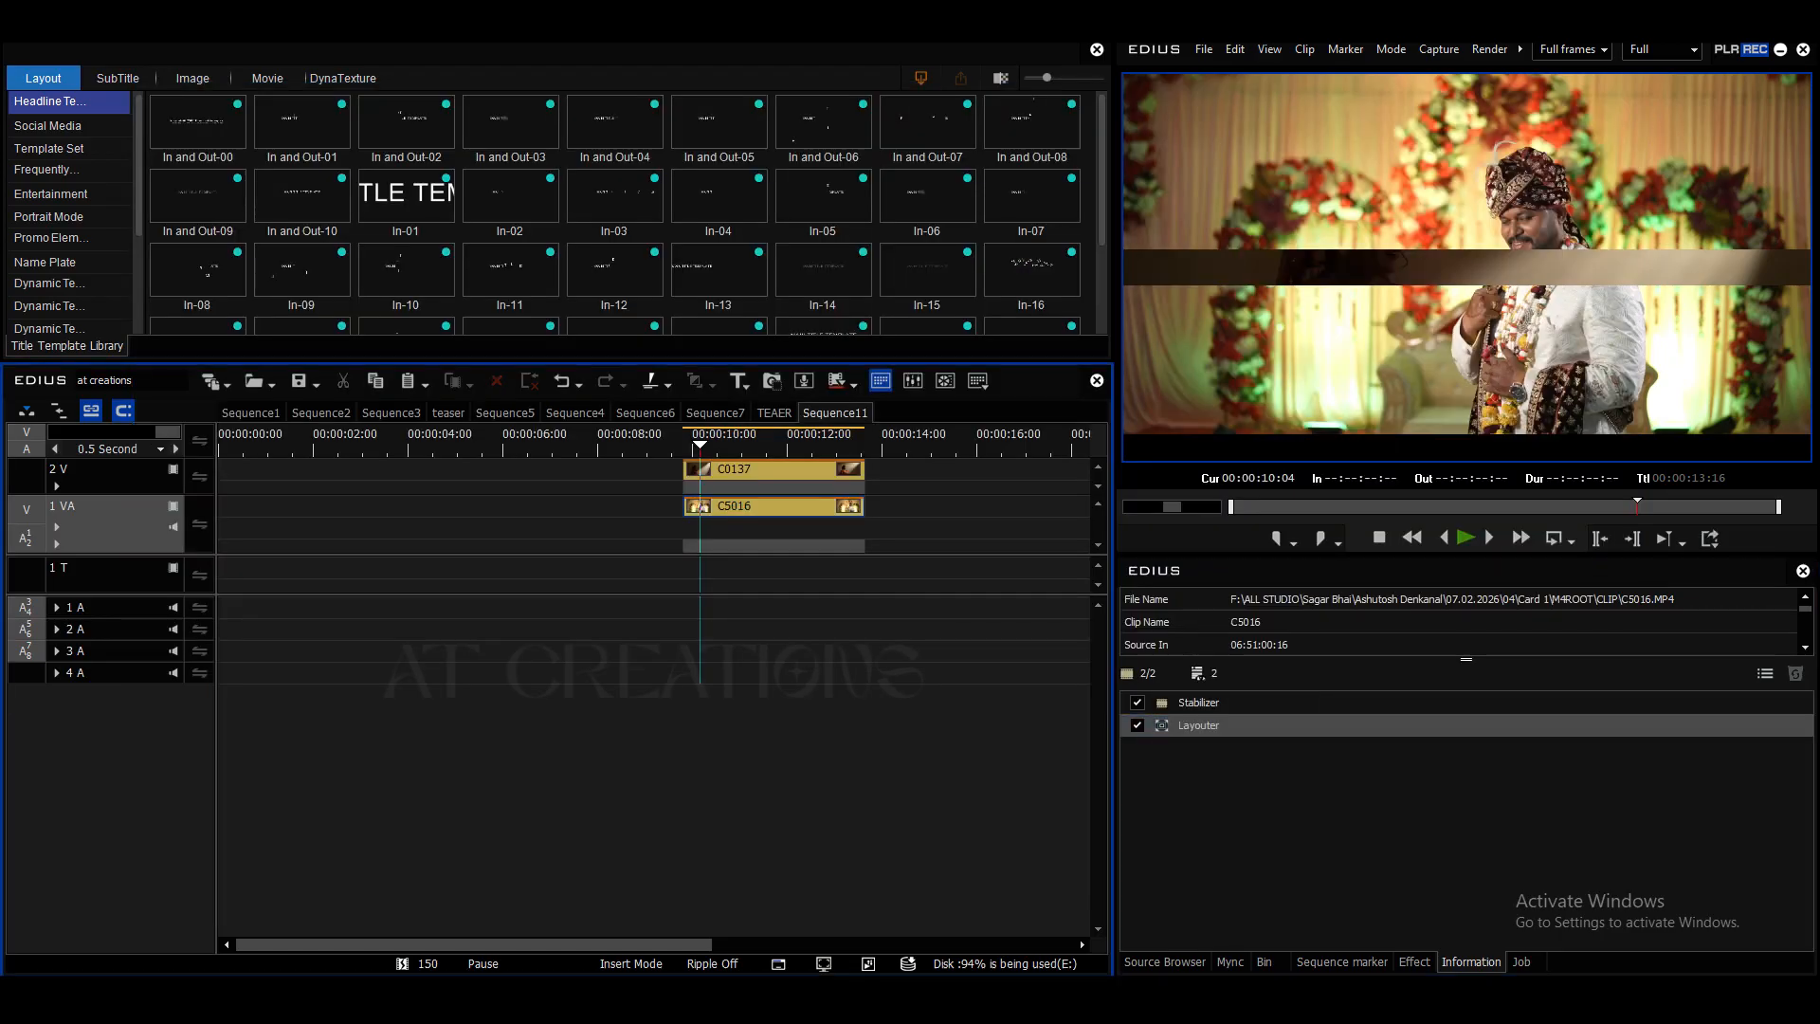
{"action": "key", "text": "space"}
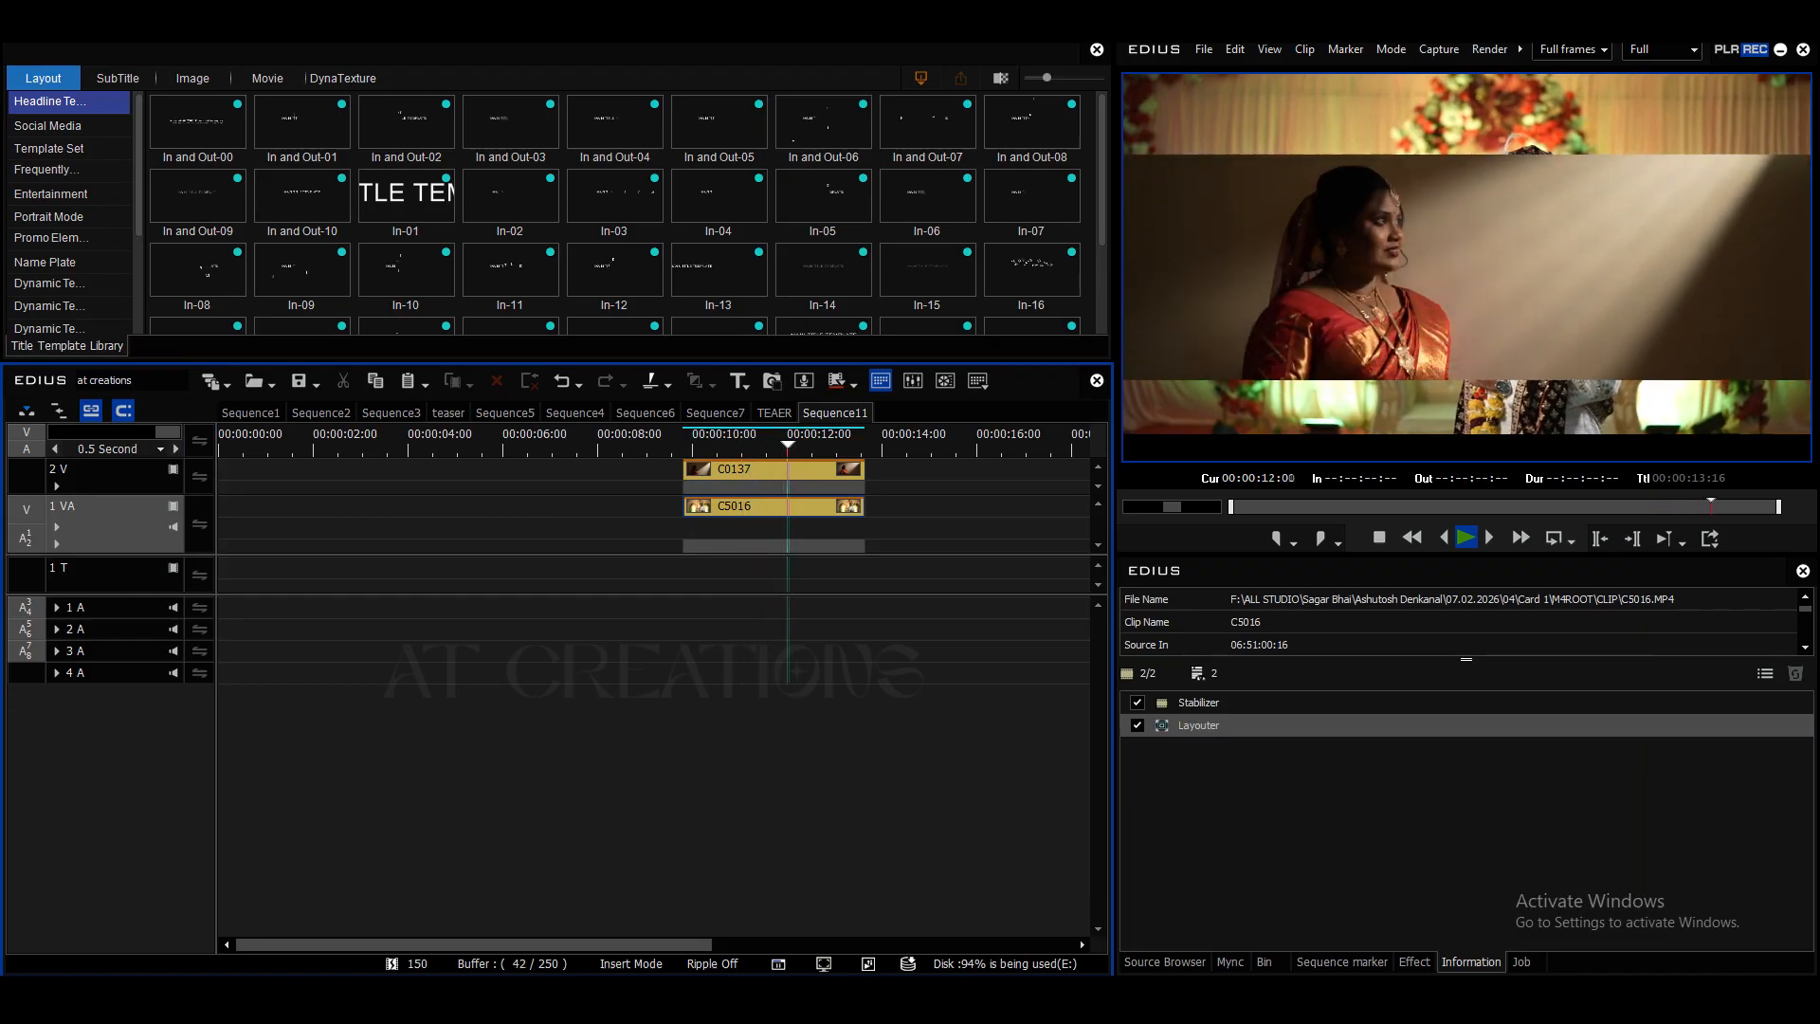
{"action": "key", "text": "space"}
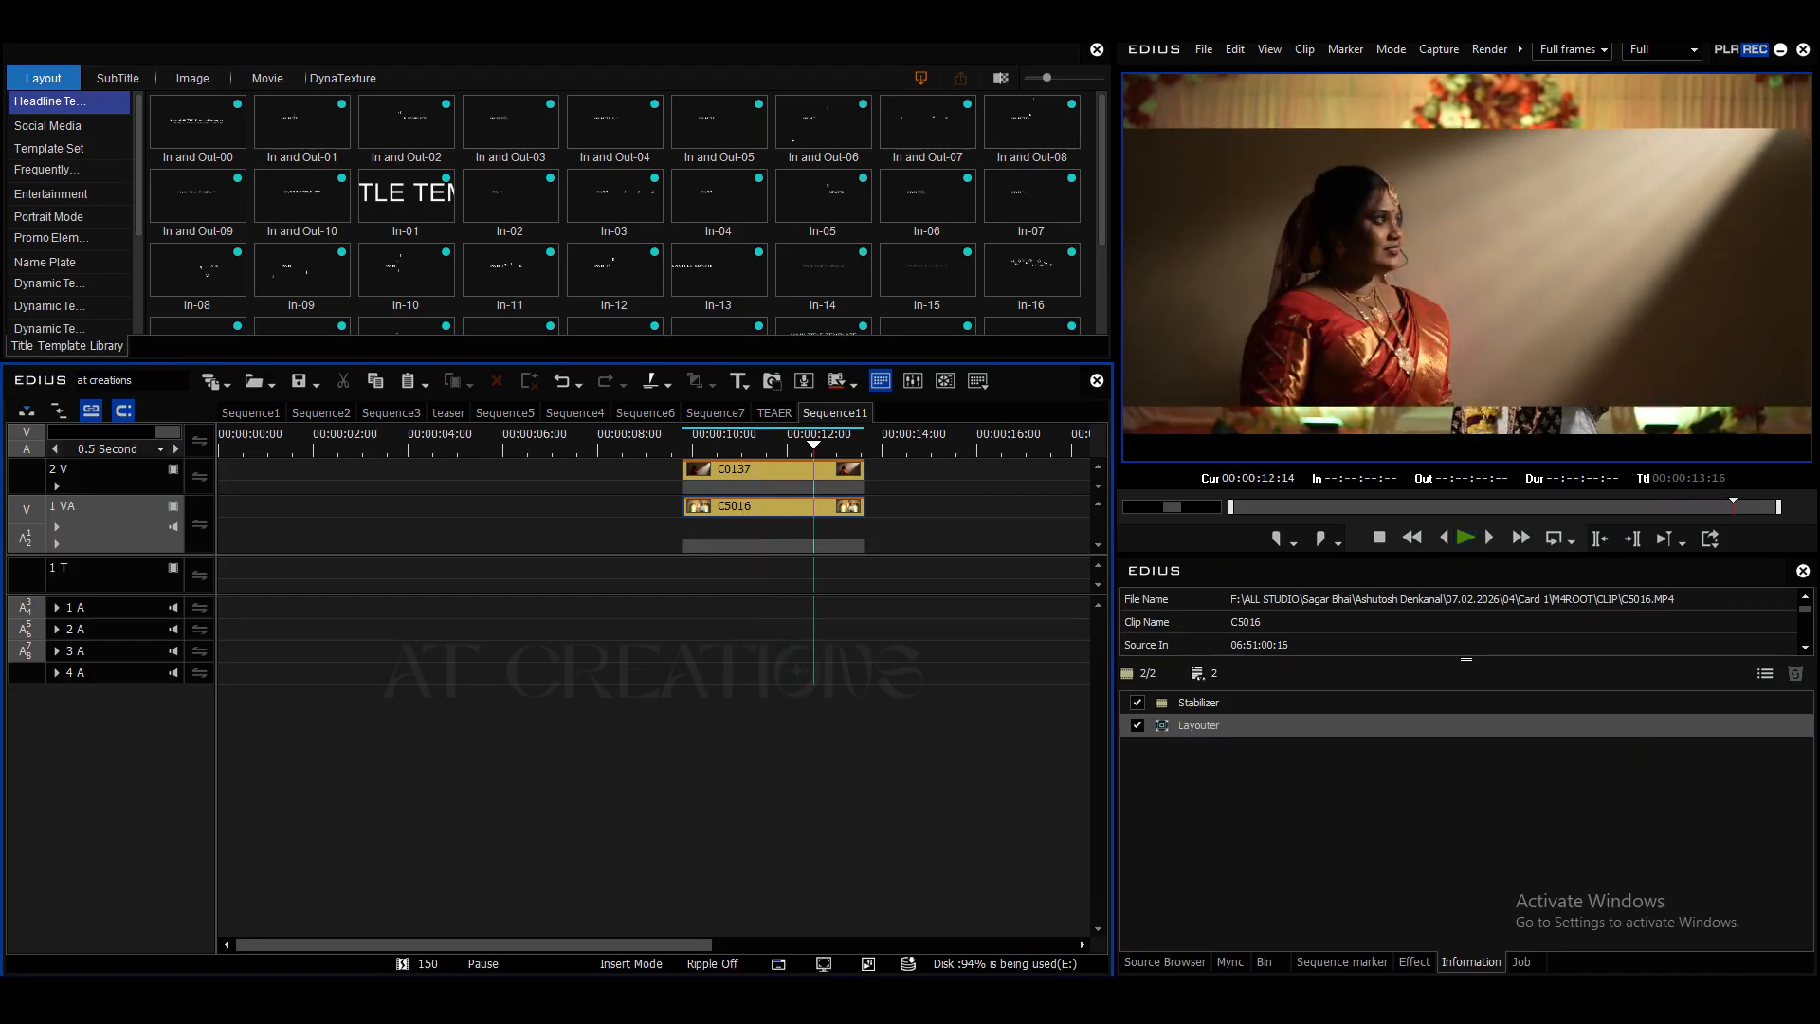
{"action": "key", "text": "Page_Up"}
{"action": "key", "text": "space"}
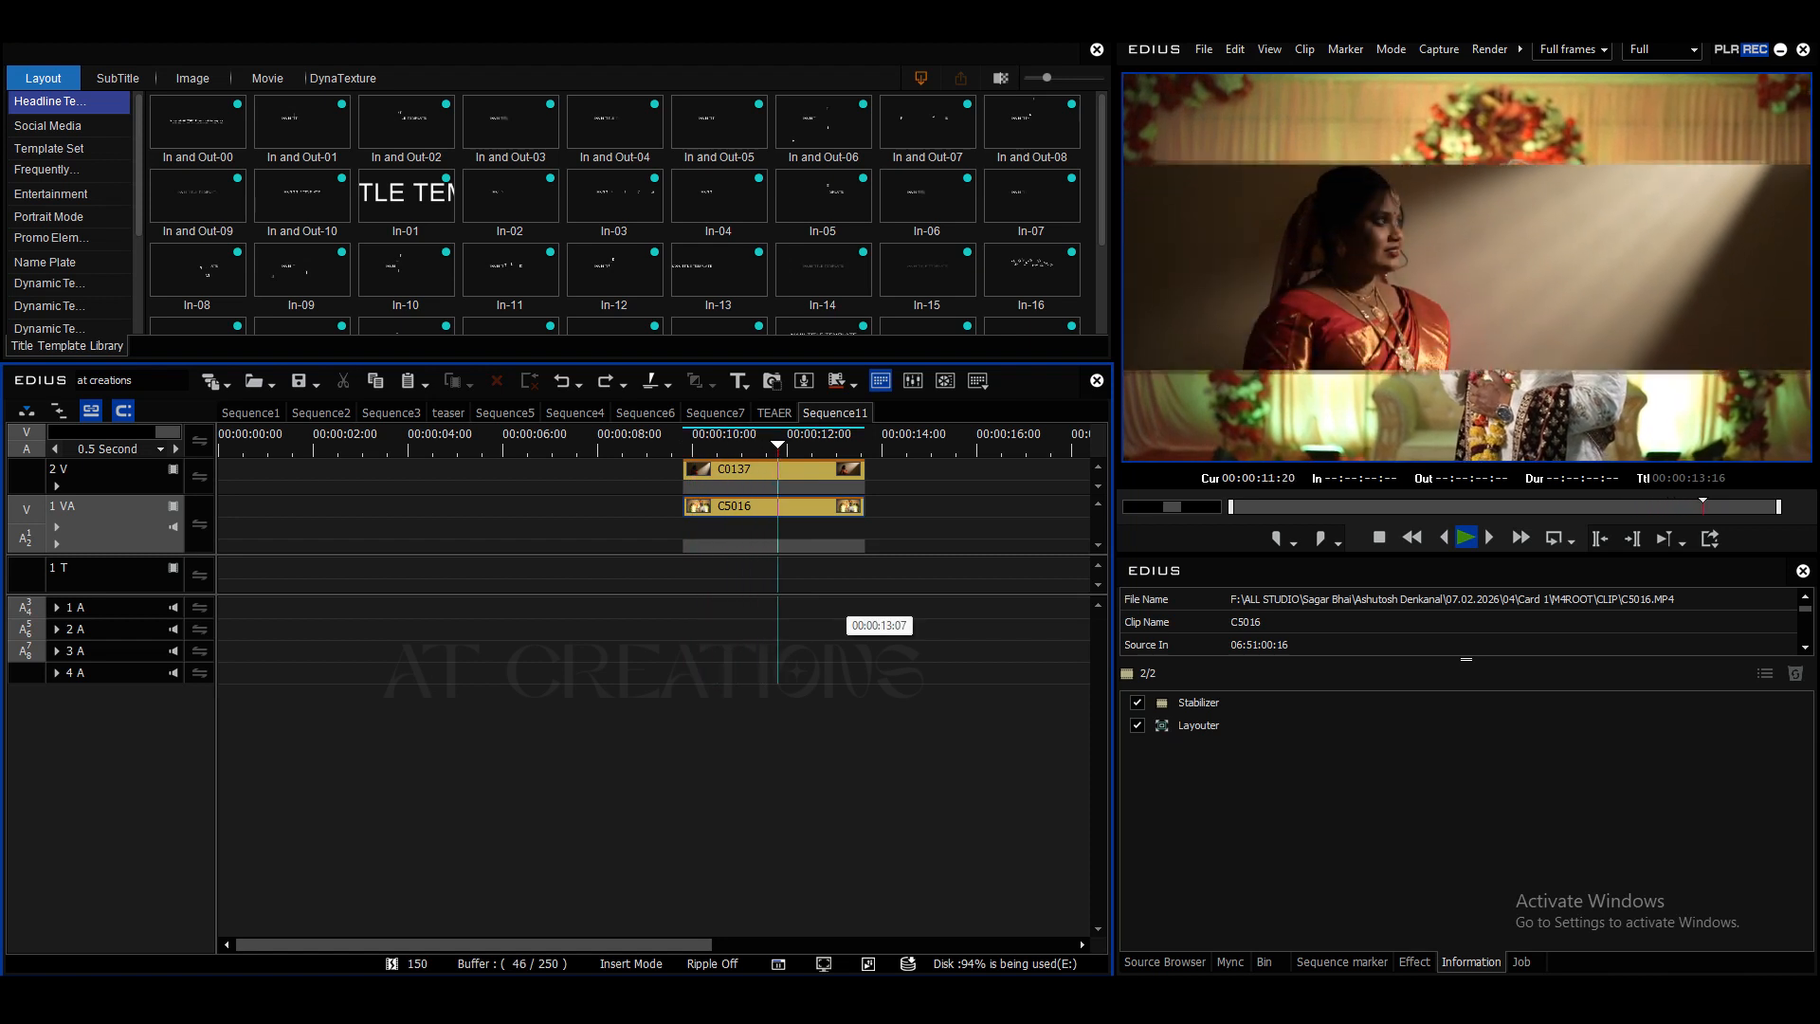
{"action": "key", "text": "space"}
- Enlarge clip C5016 slightly in Layouter, shift it upward so it still fills the frame, and preview it
{"action": "double_click", "coordinate": [1199, 725]}
{"action": "scroll", "coordinate": [721, 387], "scroll_direction": "down", "scroll_amount": 1}
{"action": "left_click_drag", "start_coordinate": [1088, 387], "coordinate": [1138, 387]}
{"action": "left_click_drag", "start_coordinate": [790, 449], "coordinate": [790, 422]}
{"action": "left_click", "coordinate": [1516, 865]}
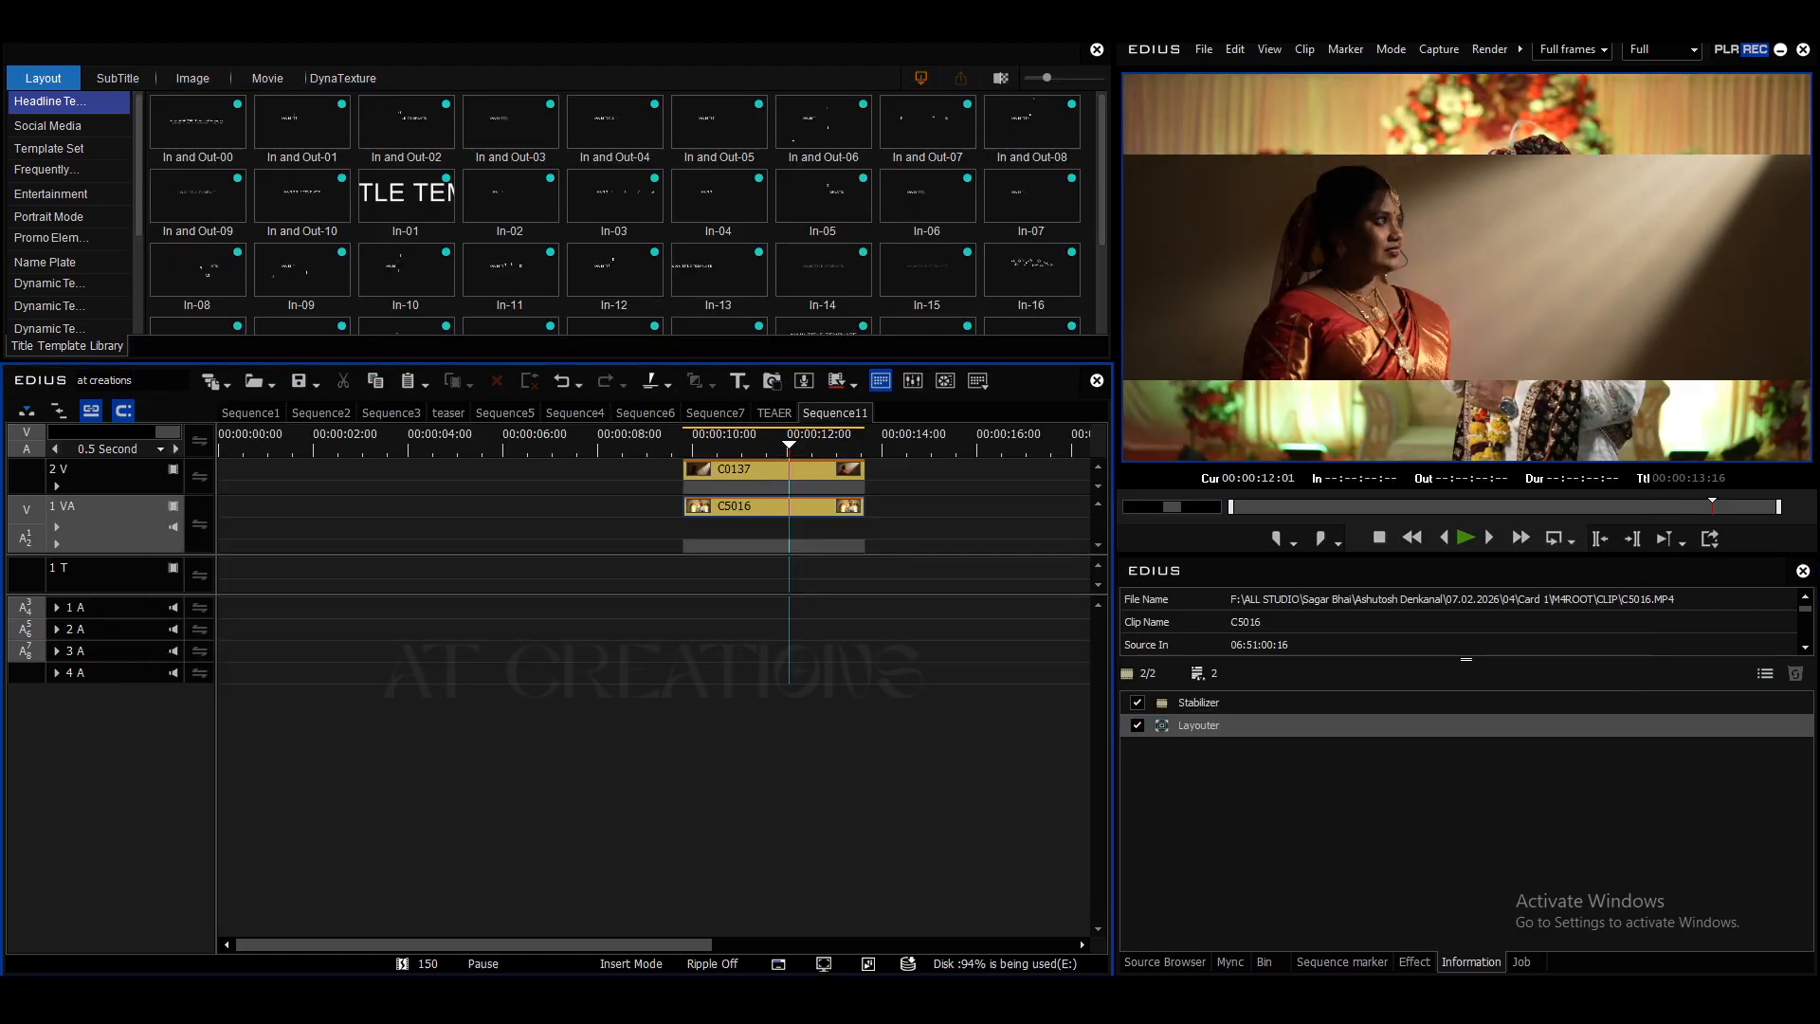
{"action": "key", "text": "a"}
{"action": "key", "text": "space"}
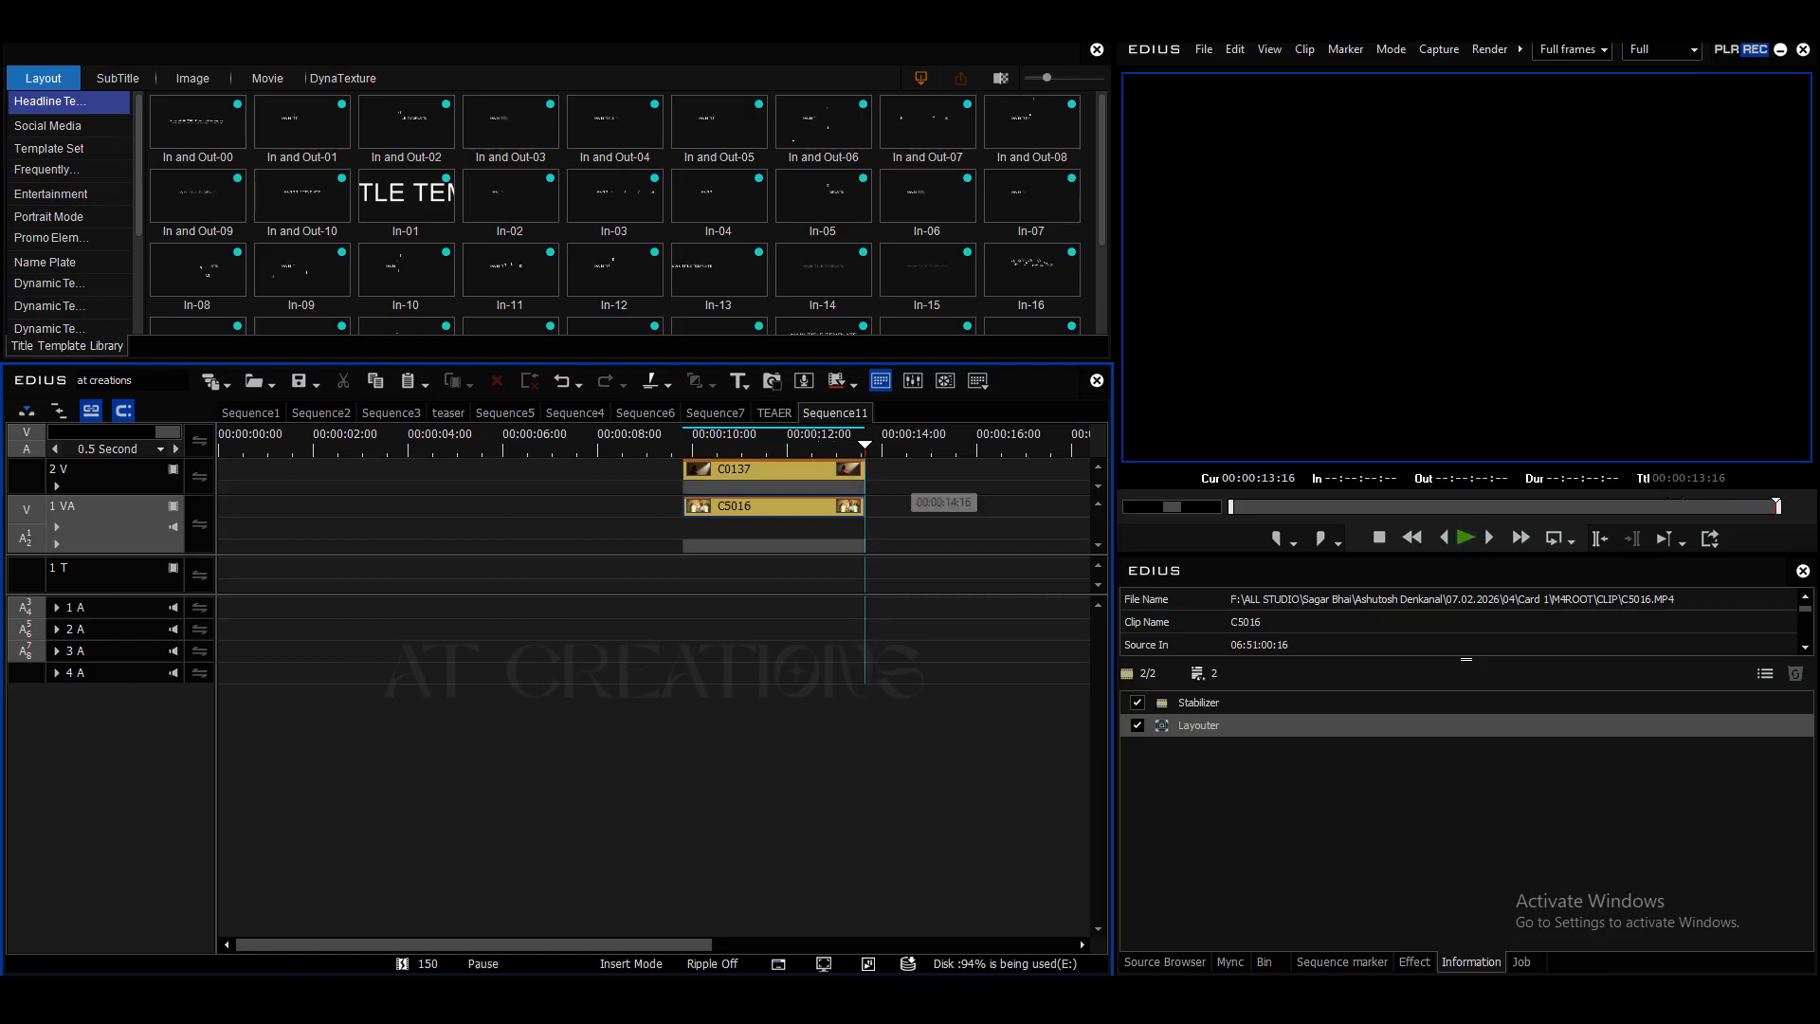
- Apply the Color Balance effect to clip C0137 on the 2 V track
{"action": "left_click", "coordinate": [724, 445]}
{"action": "left_click_drag", "start_coordinate": [724, 444], "coordinate": [697, 444]}
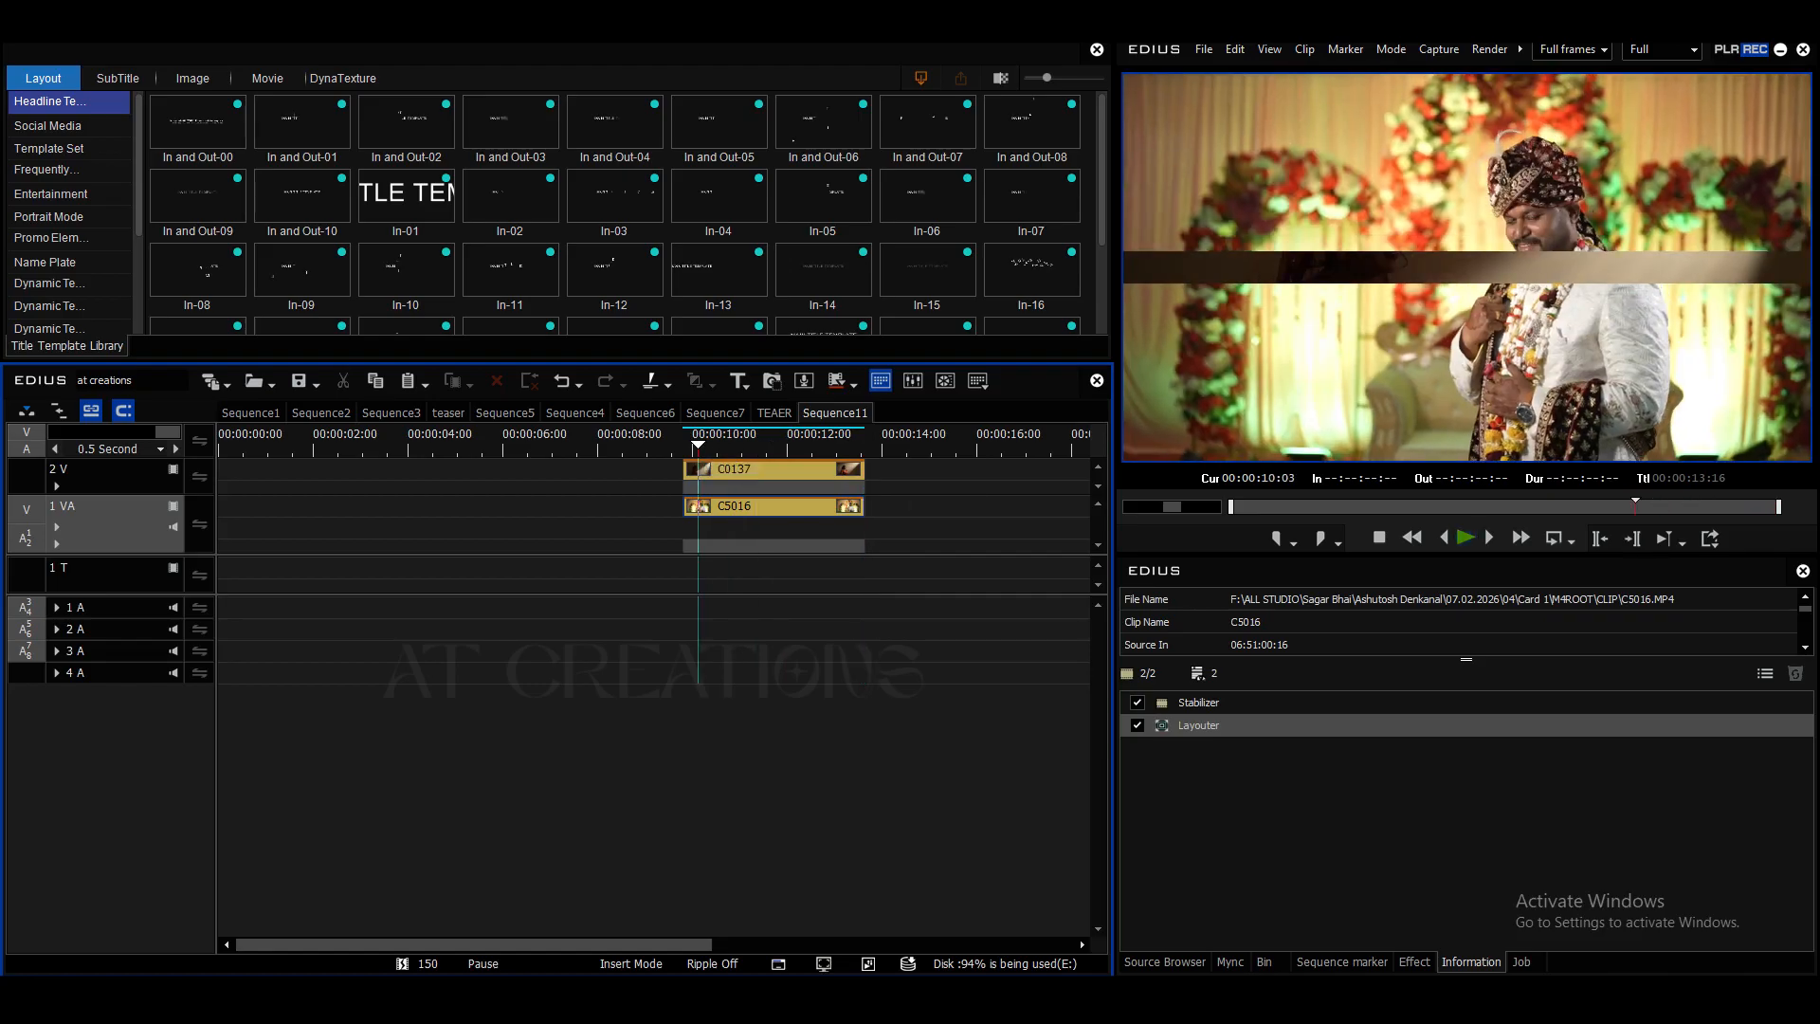
{"action": "left_click", "coordinate": [1415, 963]}
{"action": "left_click_drag", "start_coordinate": [1380, 918], "coordinate": [1380, 640]}
{"action": "left_click", "coordinate": [1235, 668]}
{"action": "left_click_drag", "start_coordinate": [1744, 644], "coordinate": [759, 469]}
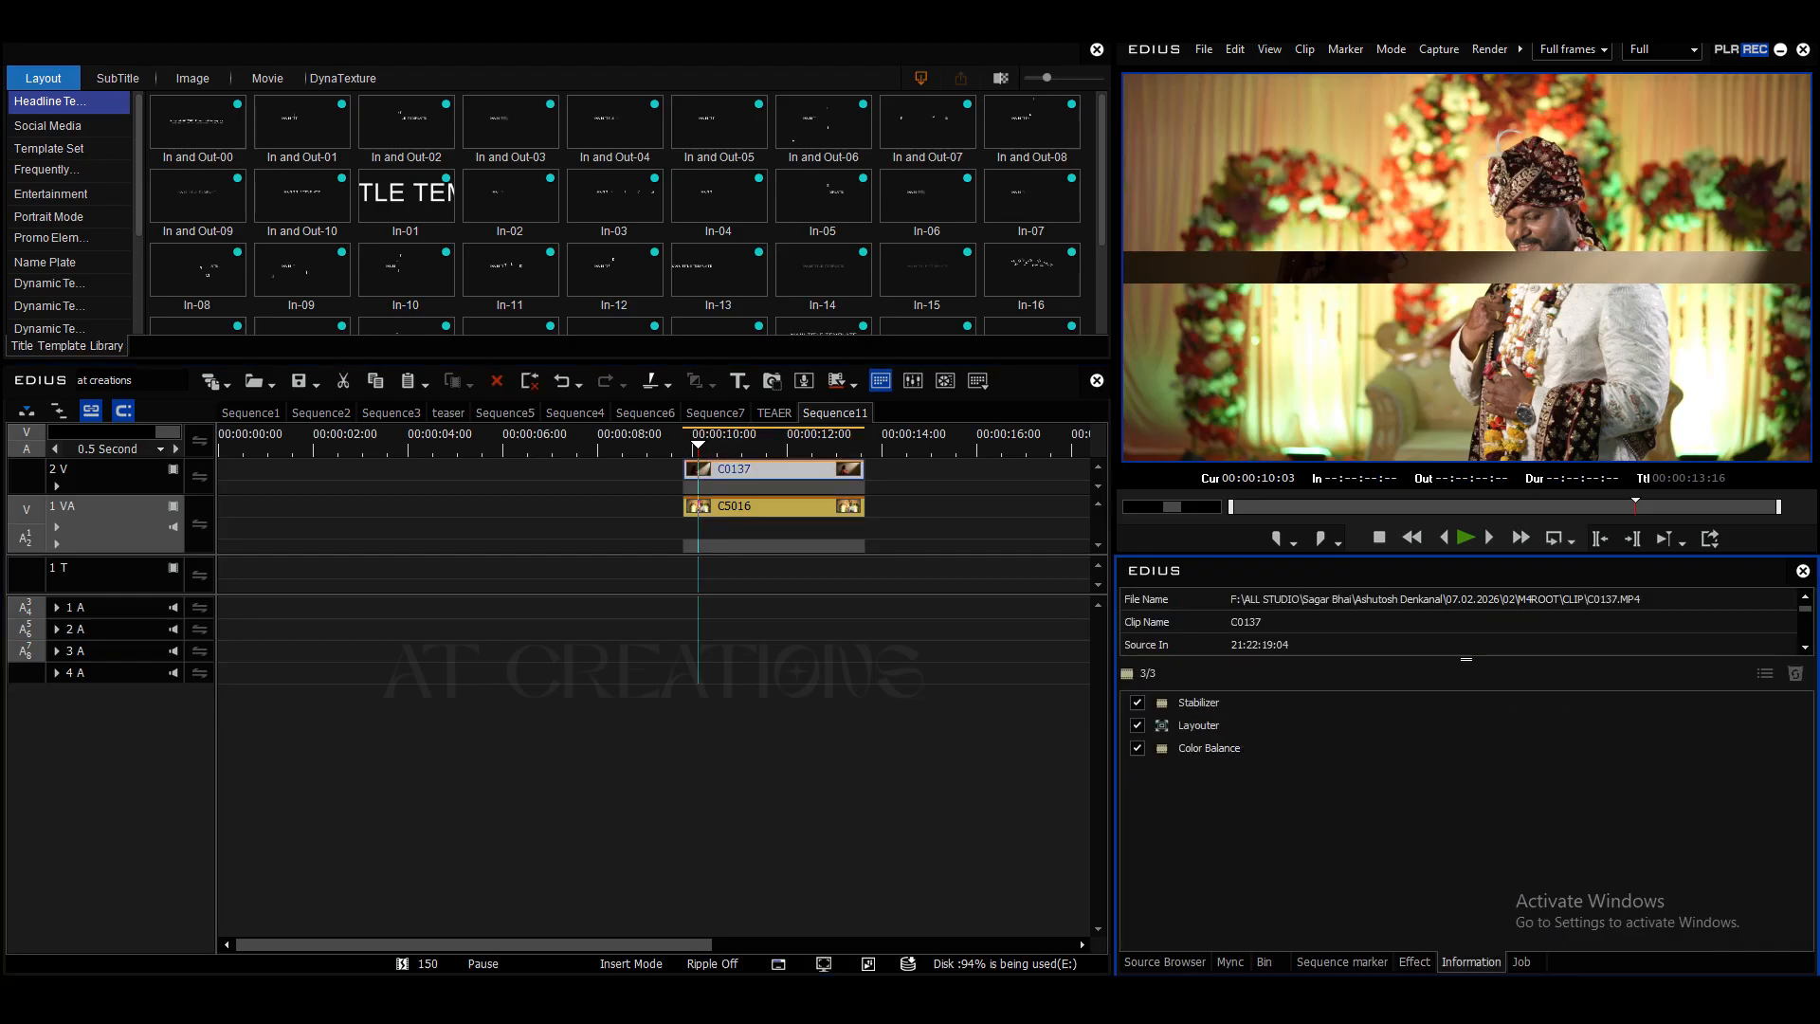
- Desaturate clip C0137 to black and white in its Color Balance settings and preview the reveal
{"action": "double_click", "coordinate": [1209, 748]}
{"action": "left_click_drag", "start_coordinate": [749, 254], "coordinate": [608, 254]}
{"action": "left_click", "coordinate": [1133, 861]}
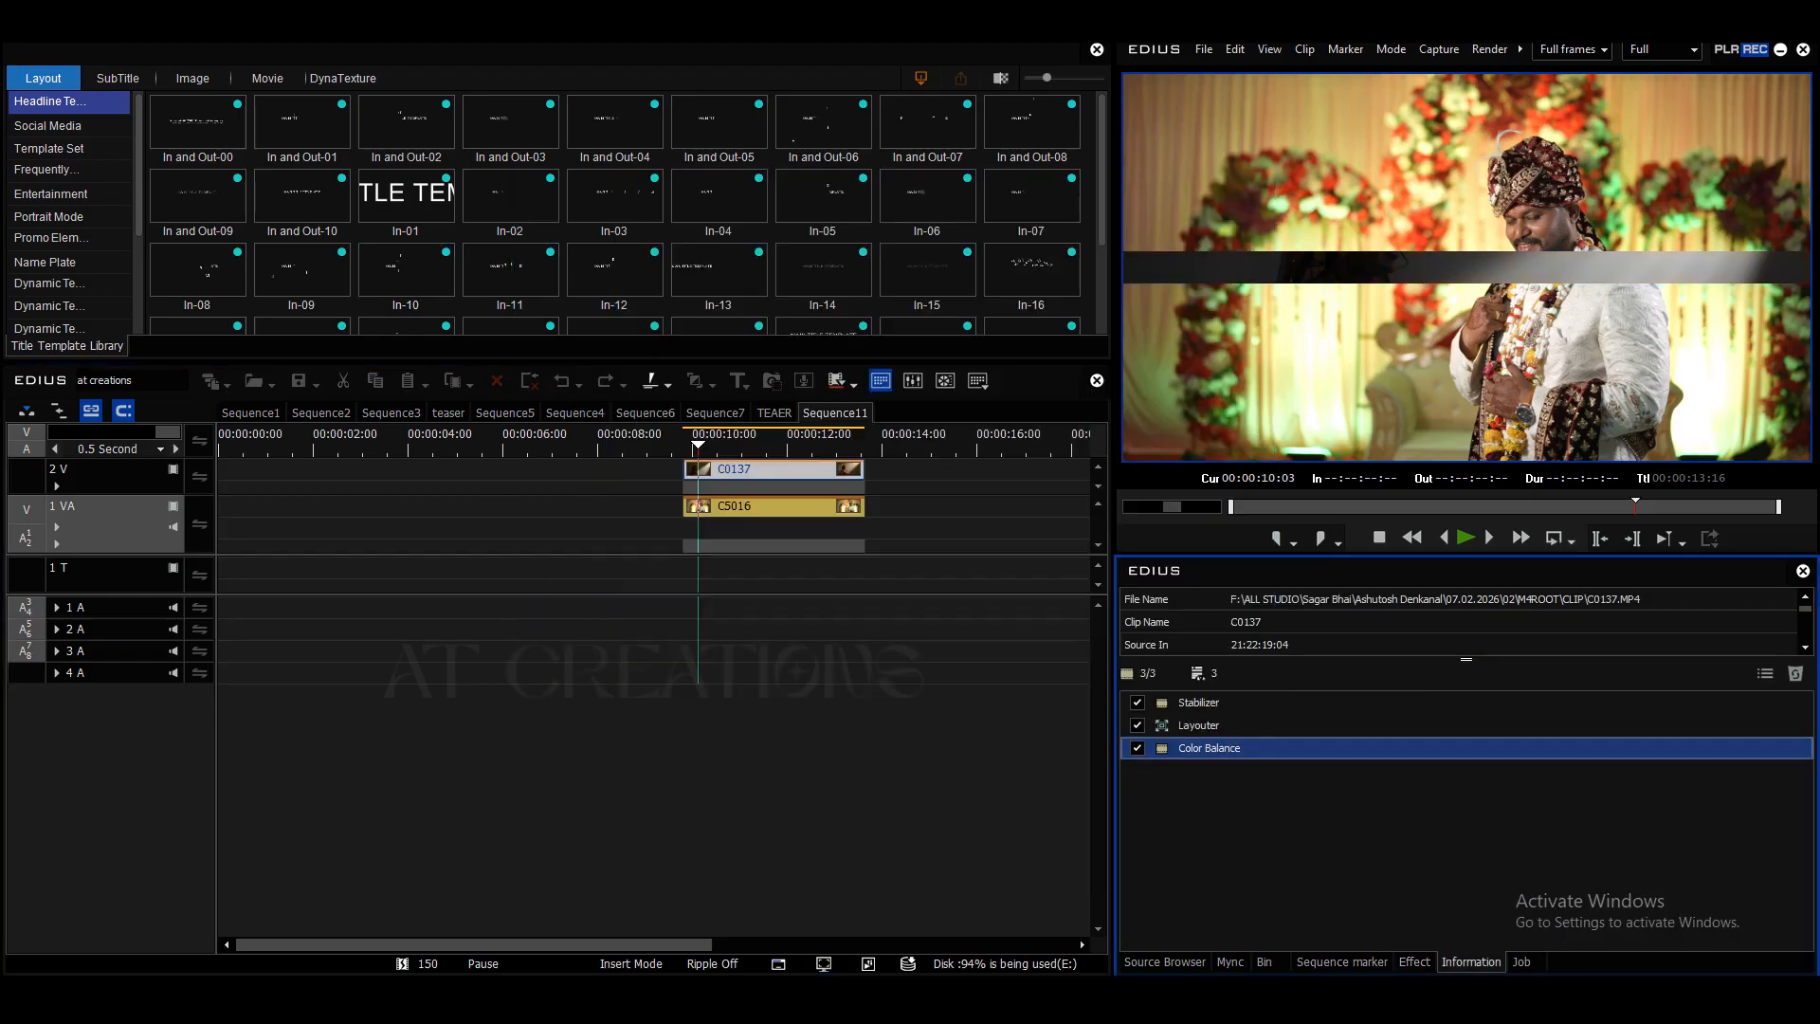
{"action": "key", "text": "a"}
{"action": "key", "text": "space"}
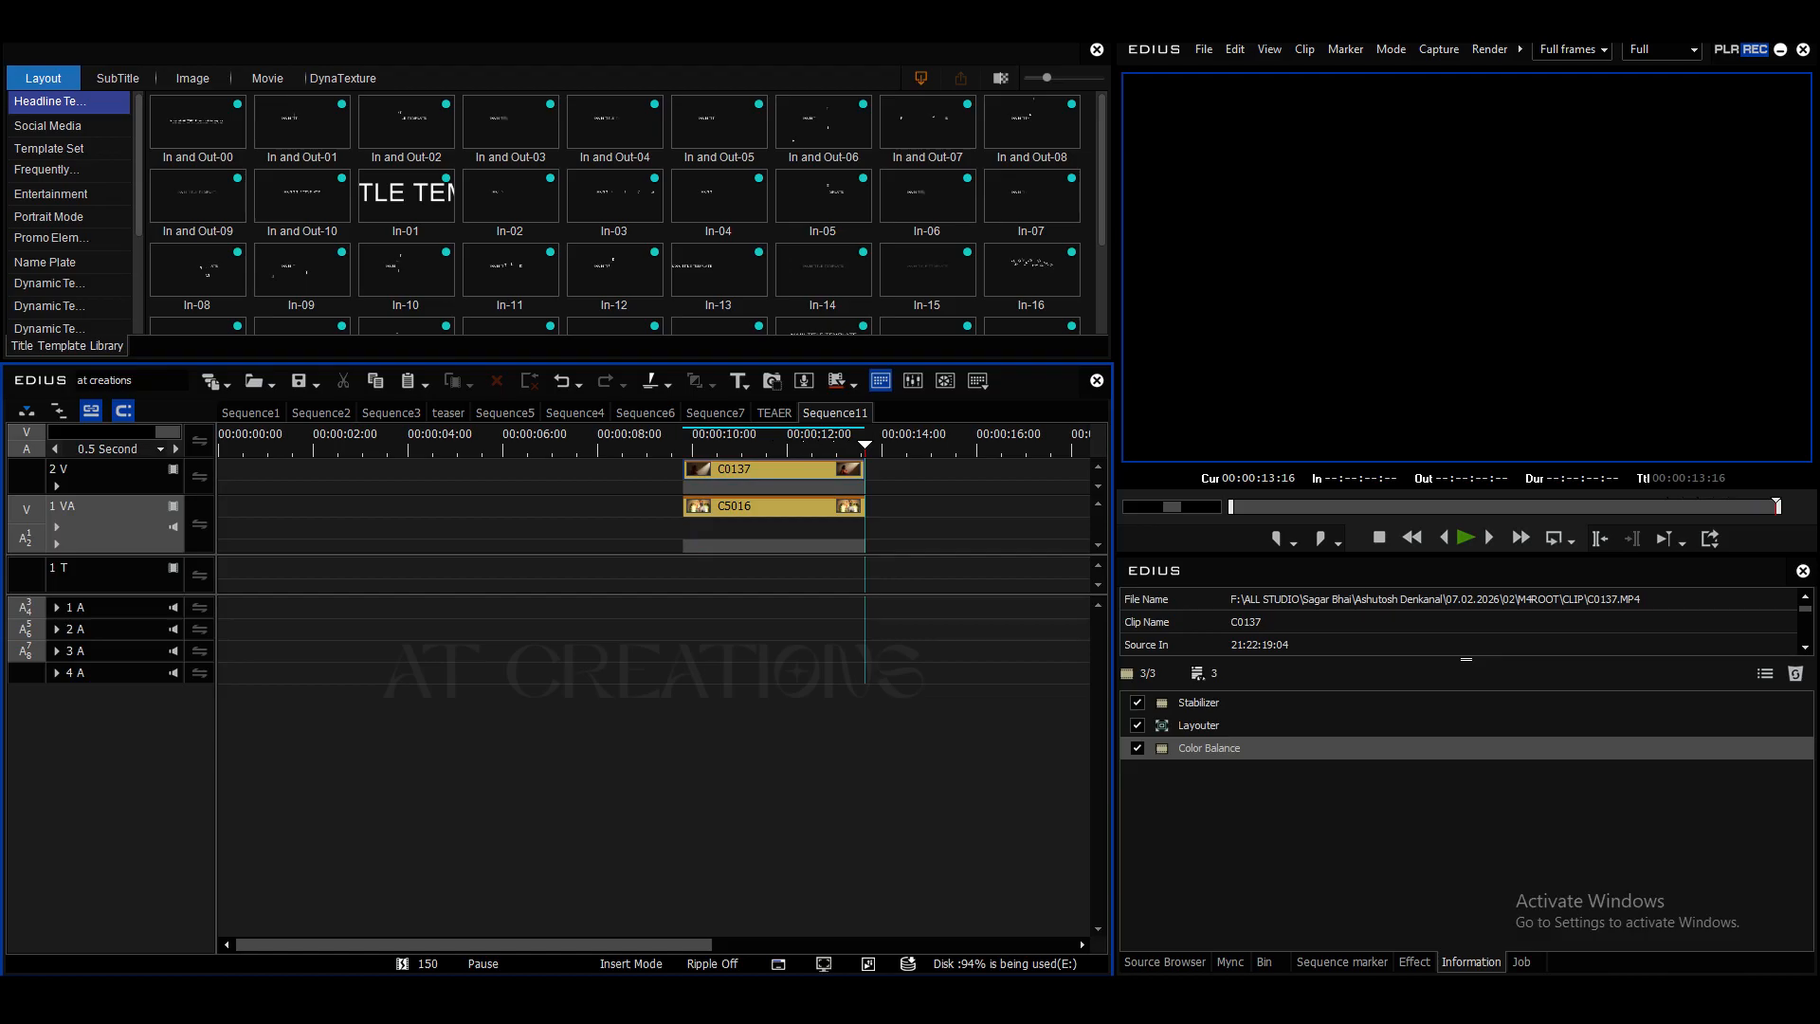
{"action": "left_click_drag", "start_coordinate": [686, 444], "coordinate": [775, 444]}
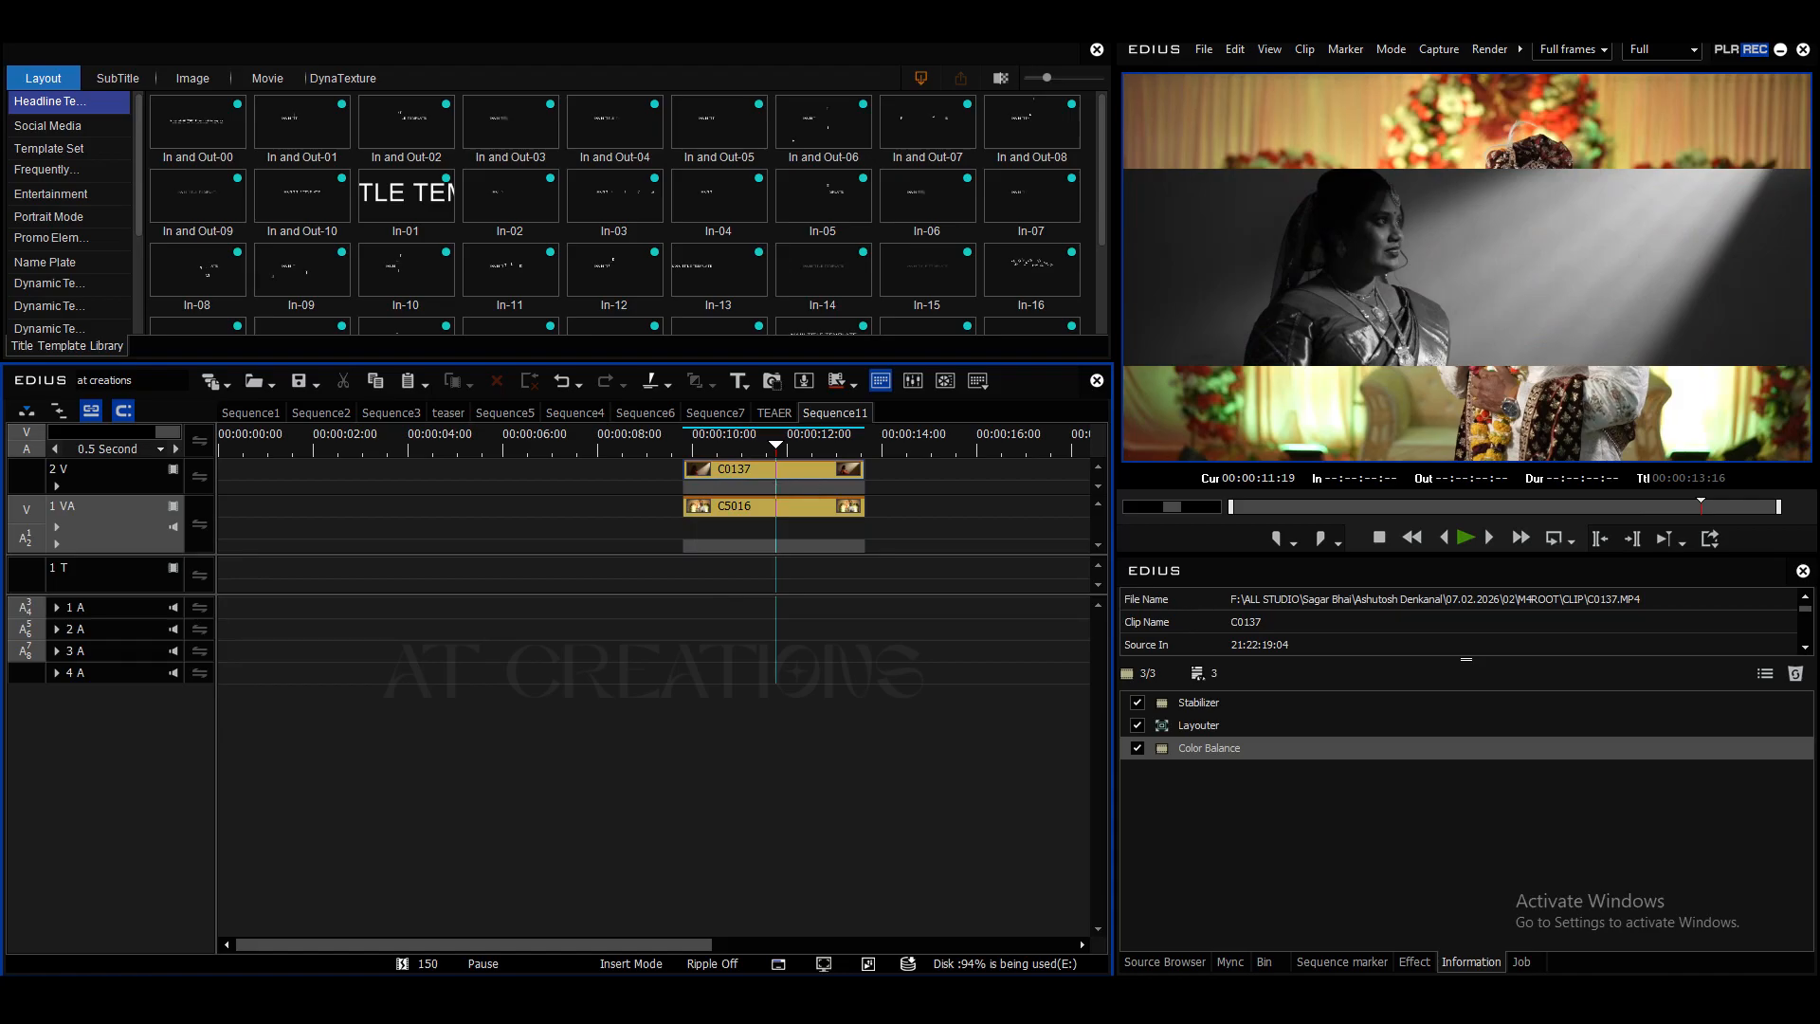
- Import the 8MM FILM OVERLAY with SOUND EFFECT video and place it on the 1 VA track after clip C5016
{"action": "left_click_drag", "start_coordinate": [776, 444], "coordinate": [730, 444]}
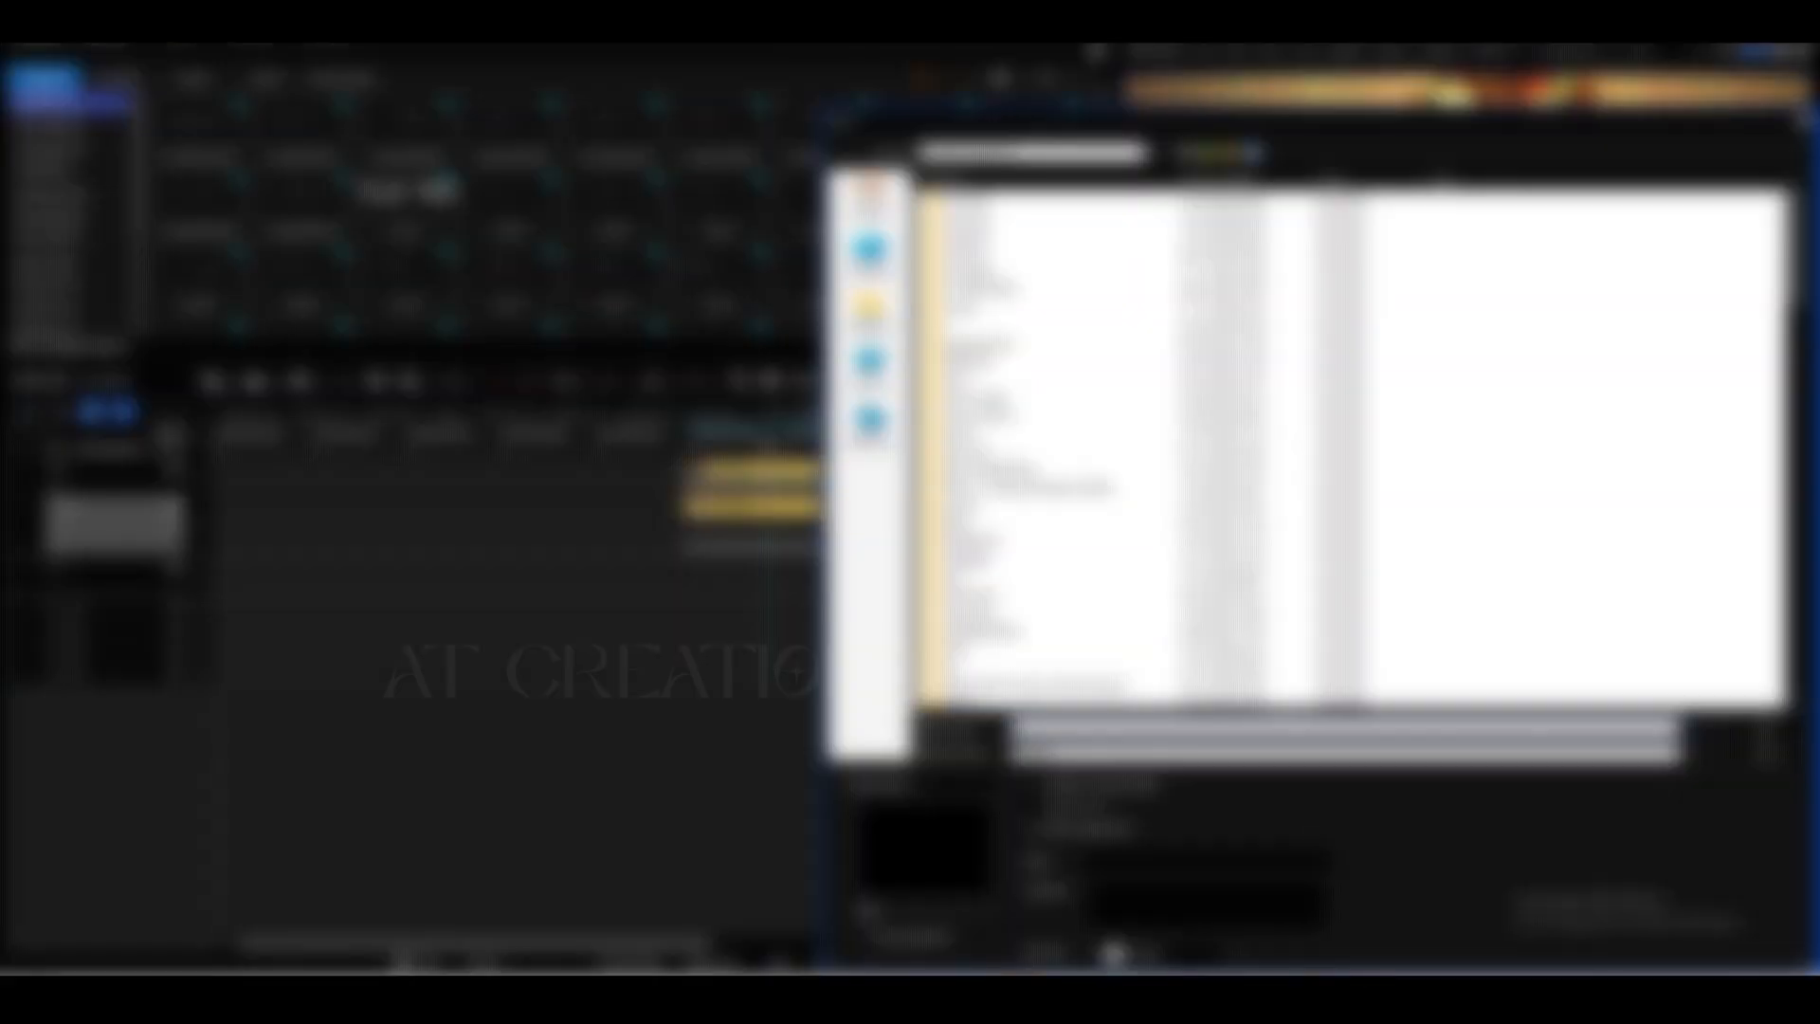
{"action": "scroll", "coordinate": [1353, 449], "scroll_direction": "down", "scroll_amount": 20}
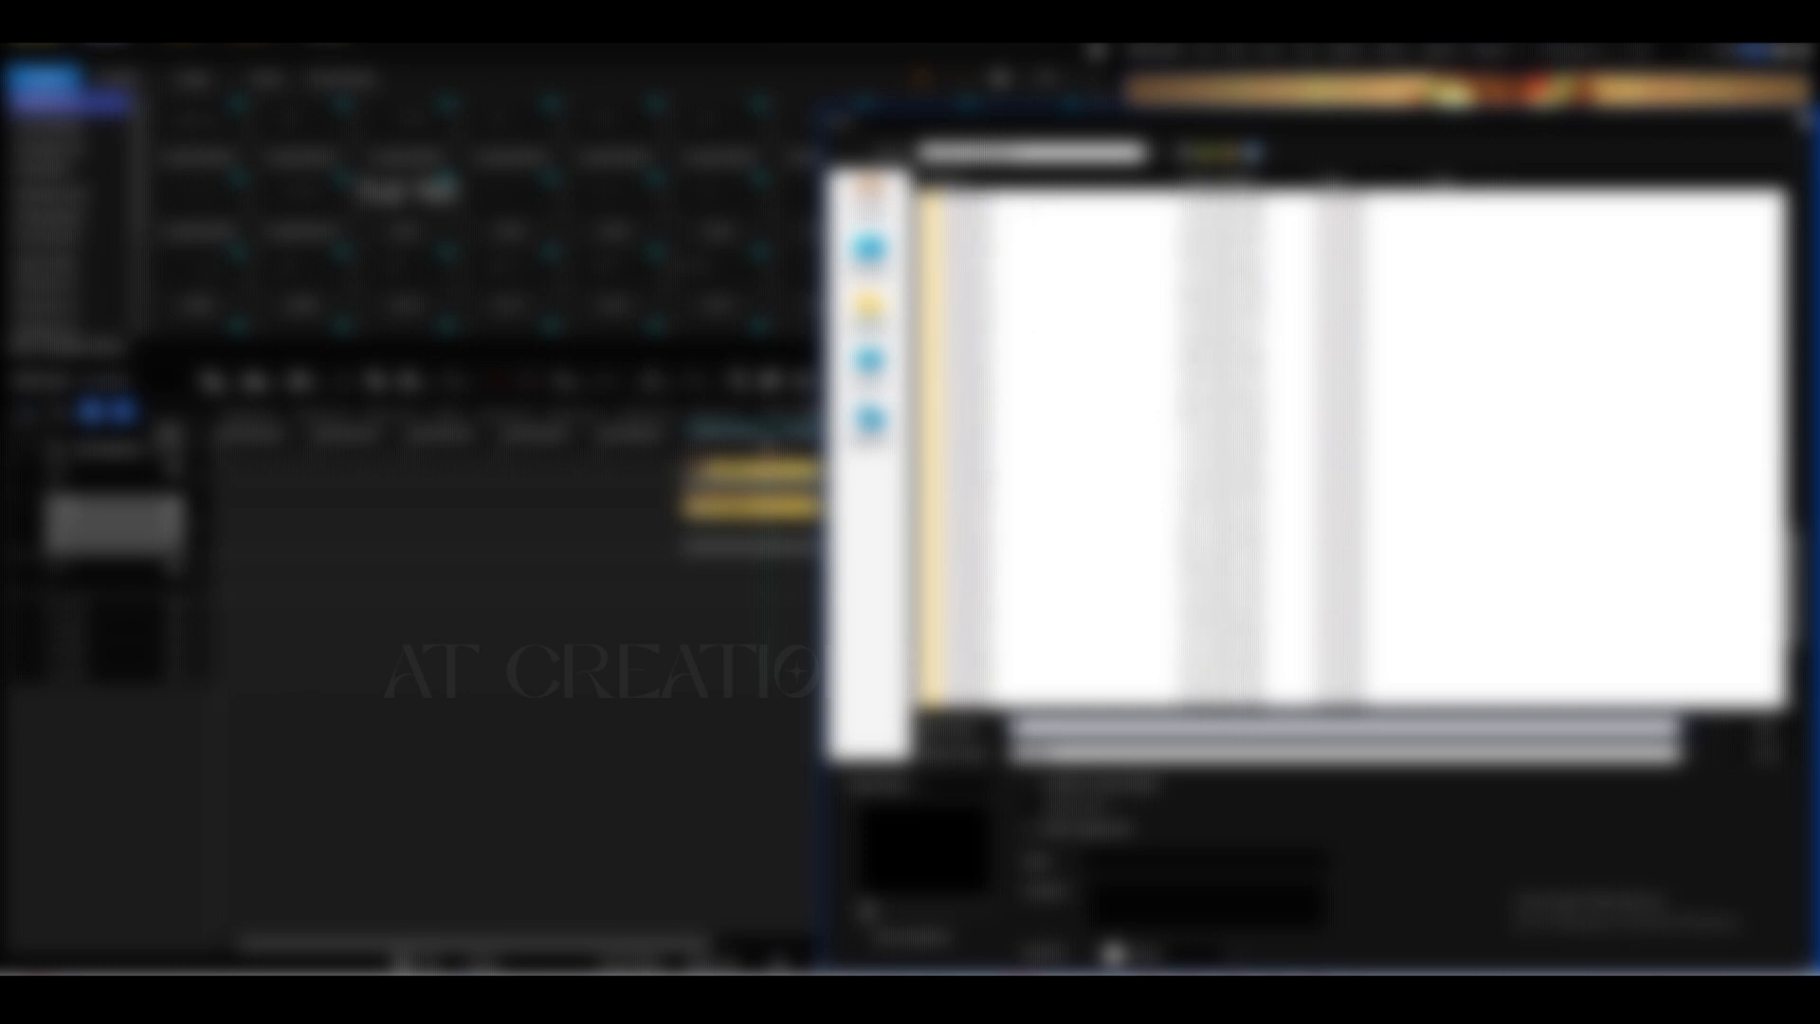
{"action": "scroll", "coordinate": [1354, 449], "scroll_direction": "down", "scroll_amount": 1}
{"action": "double_click", "coordinate": [1043, 576]}
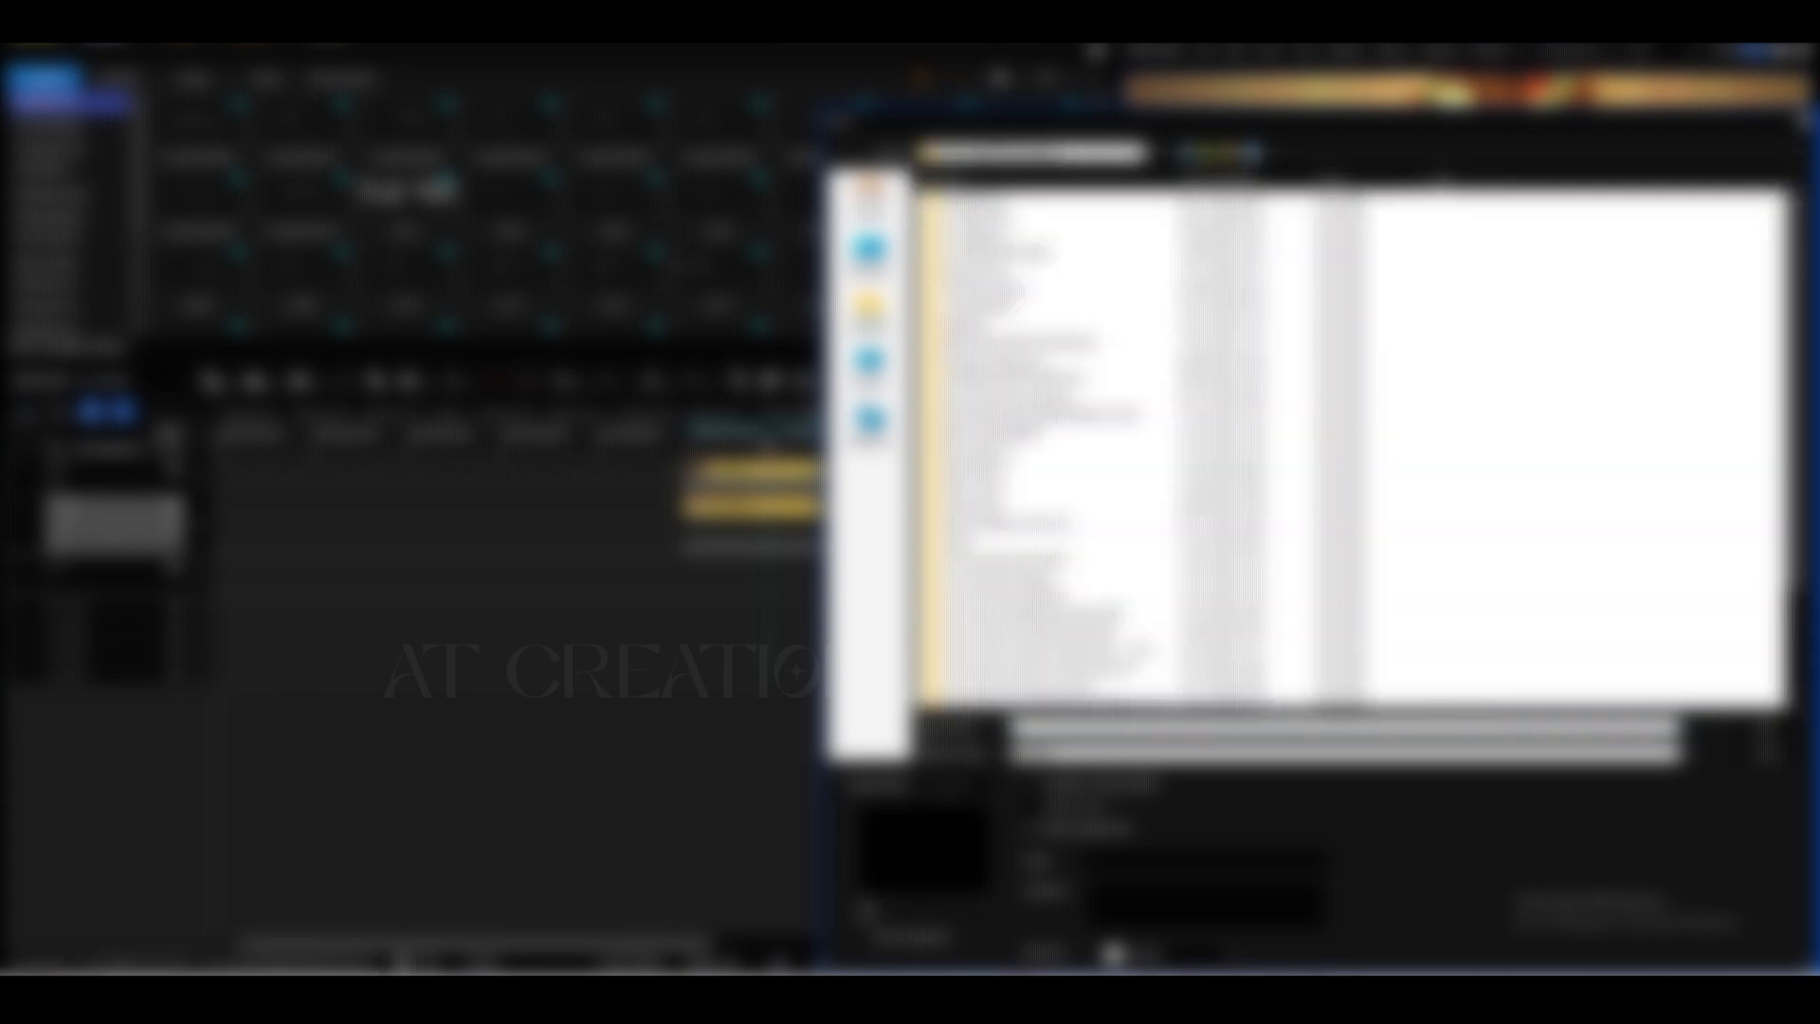
{"action": "double_click", "coordinate": [986, 216]}
{"action": "double_click", "coordinate": [986, 232]}
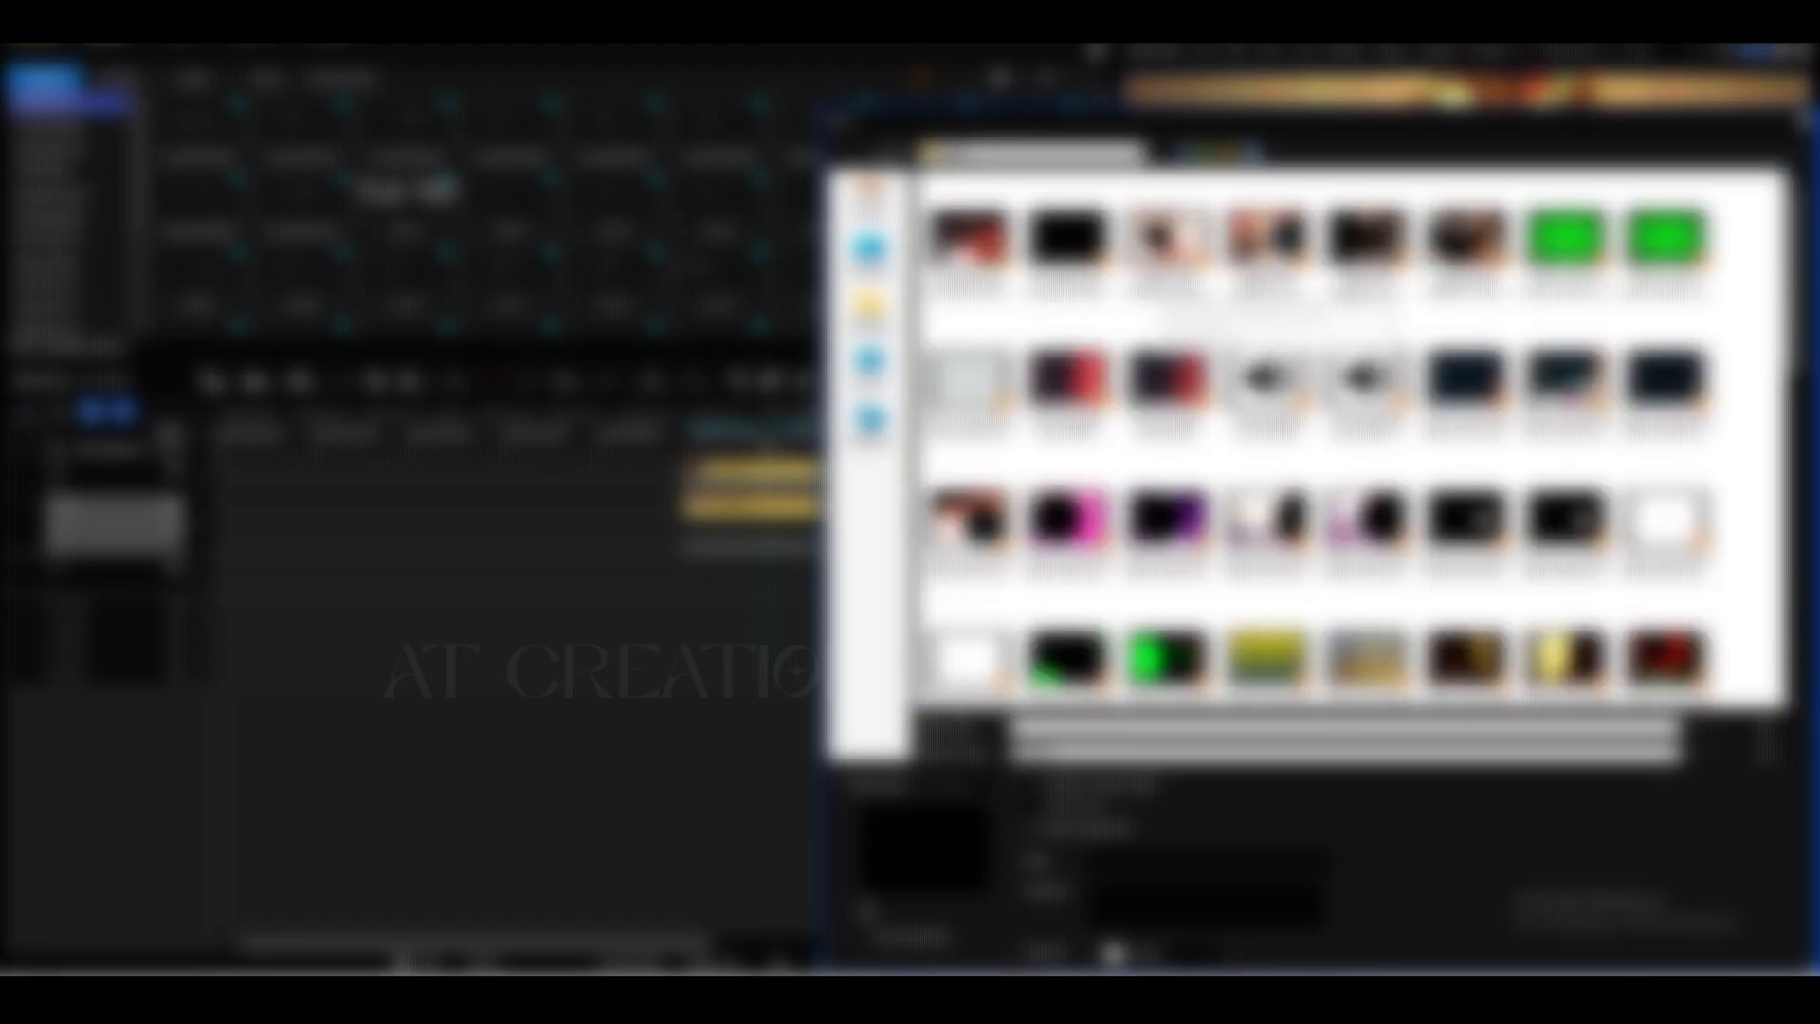
{"action": "double_click", "coordinate": [1278, 249]}
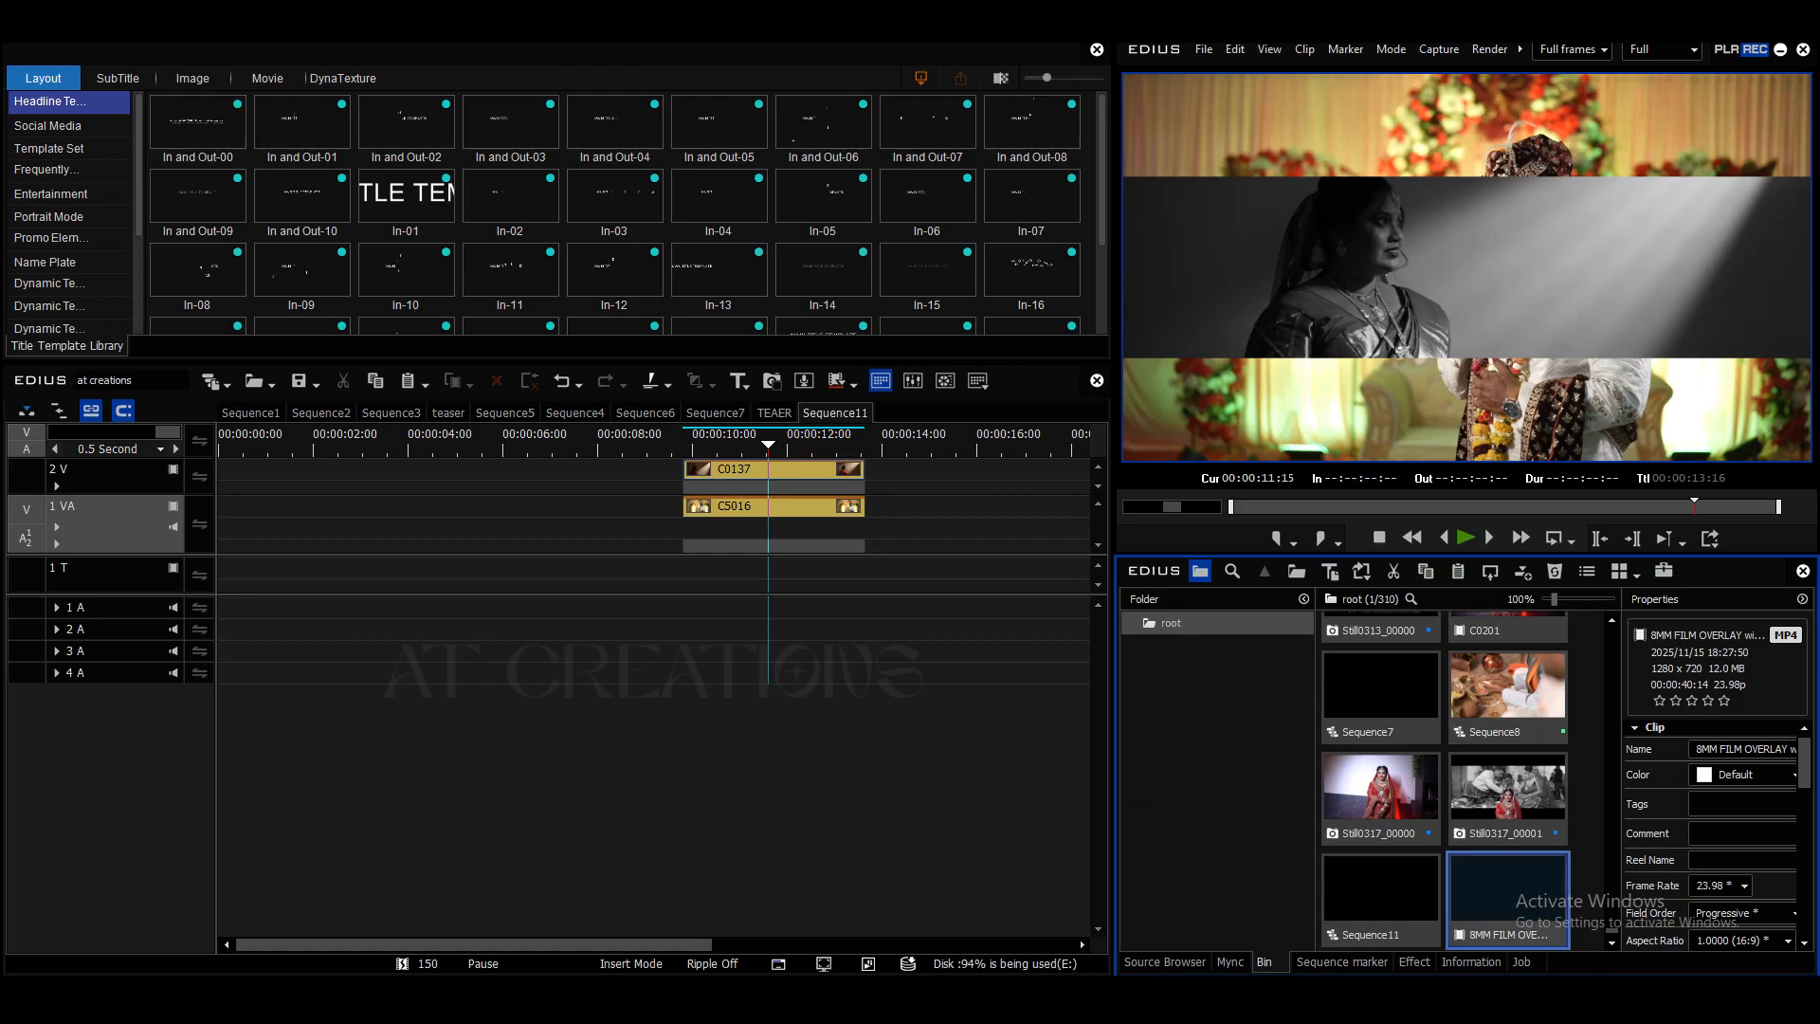
{"action": "left_click_drag", "start_coordinate": [1507, 889], "coordinate": [988, 516]}
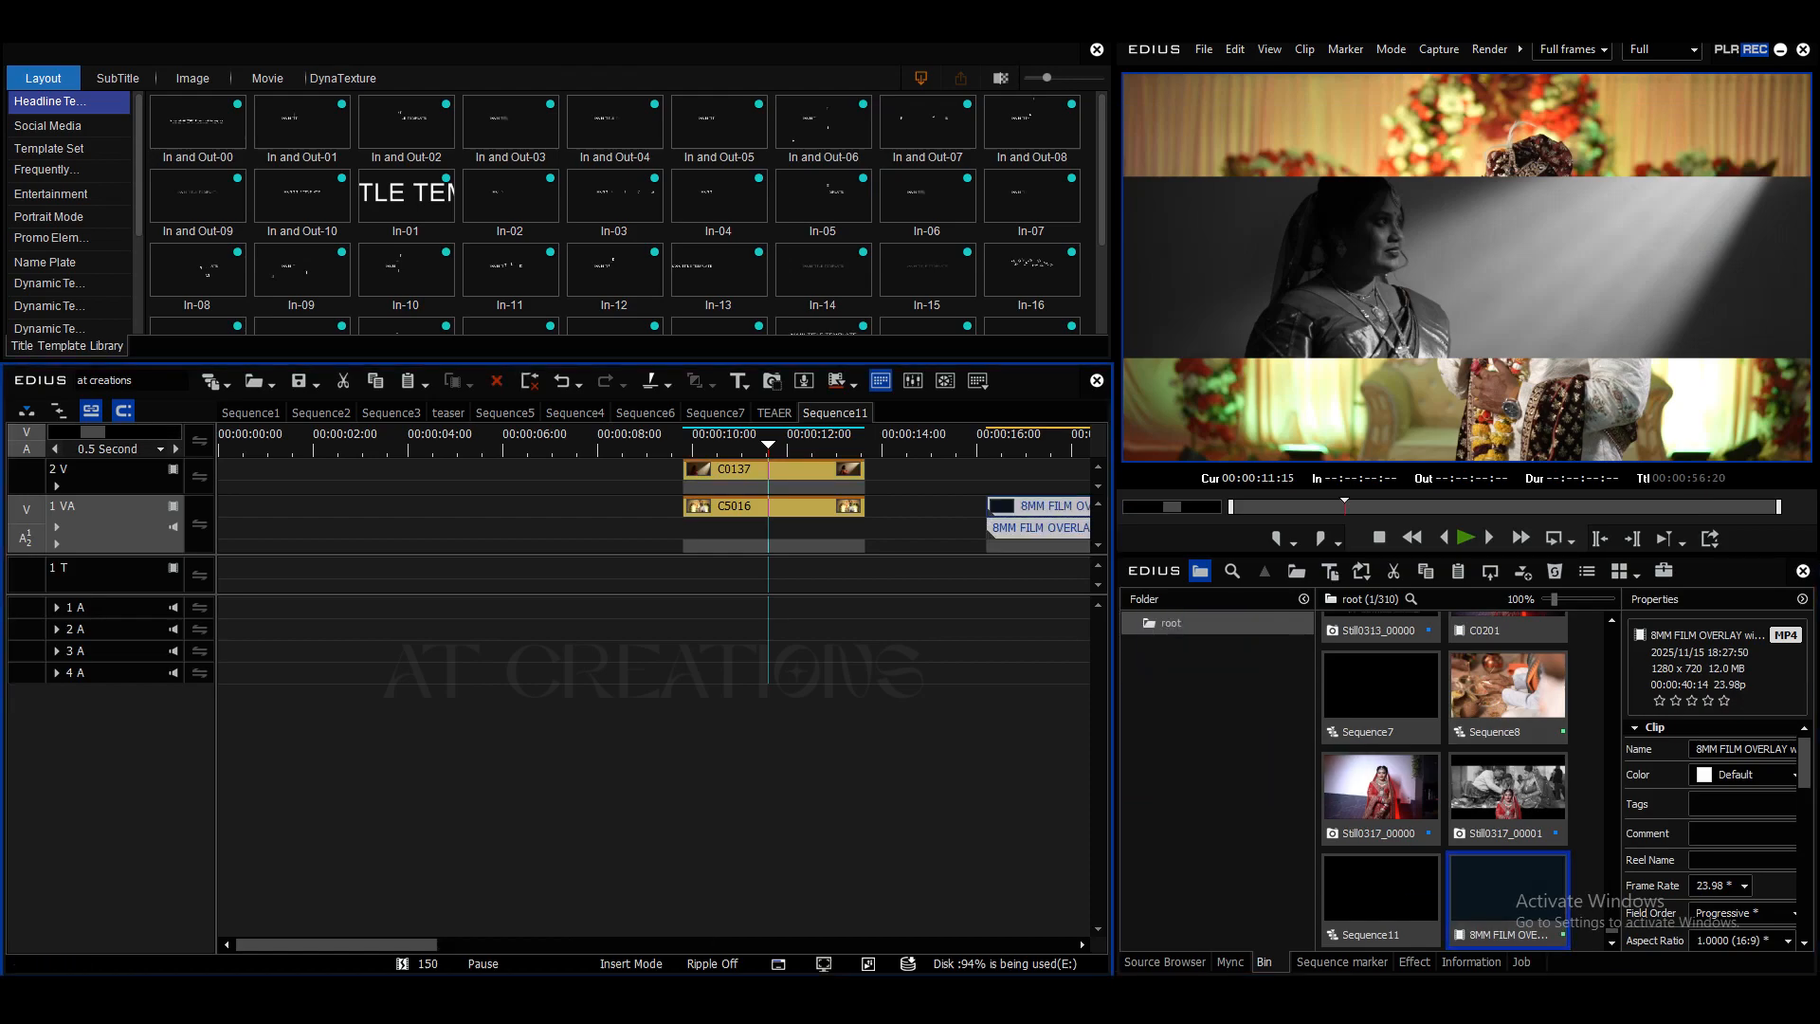
- Add one video track above 2 V and move clip C0137 up to the 3 V track
{"action": "right_click", "coordinate": [101, 476]}
{"action": "mouse_move", "coordinate": [142, 629]}
{"action": "left_click", "coordinate": [376, 655]}
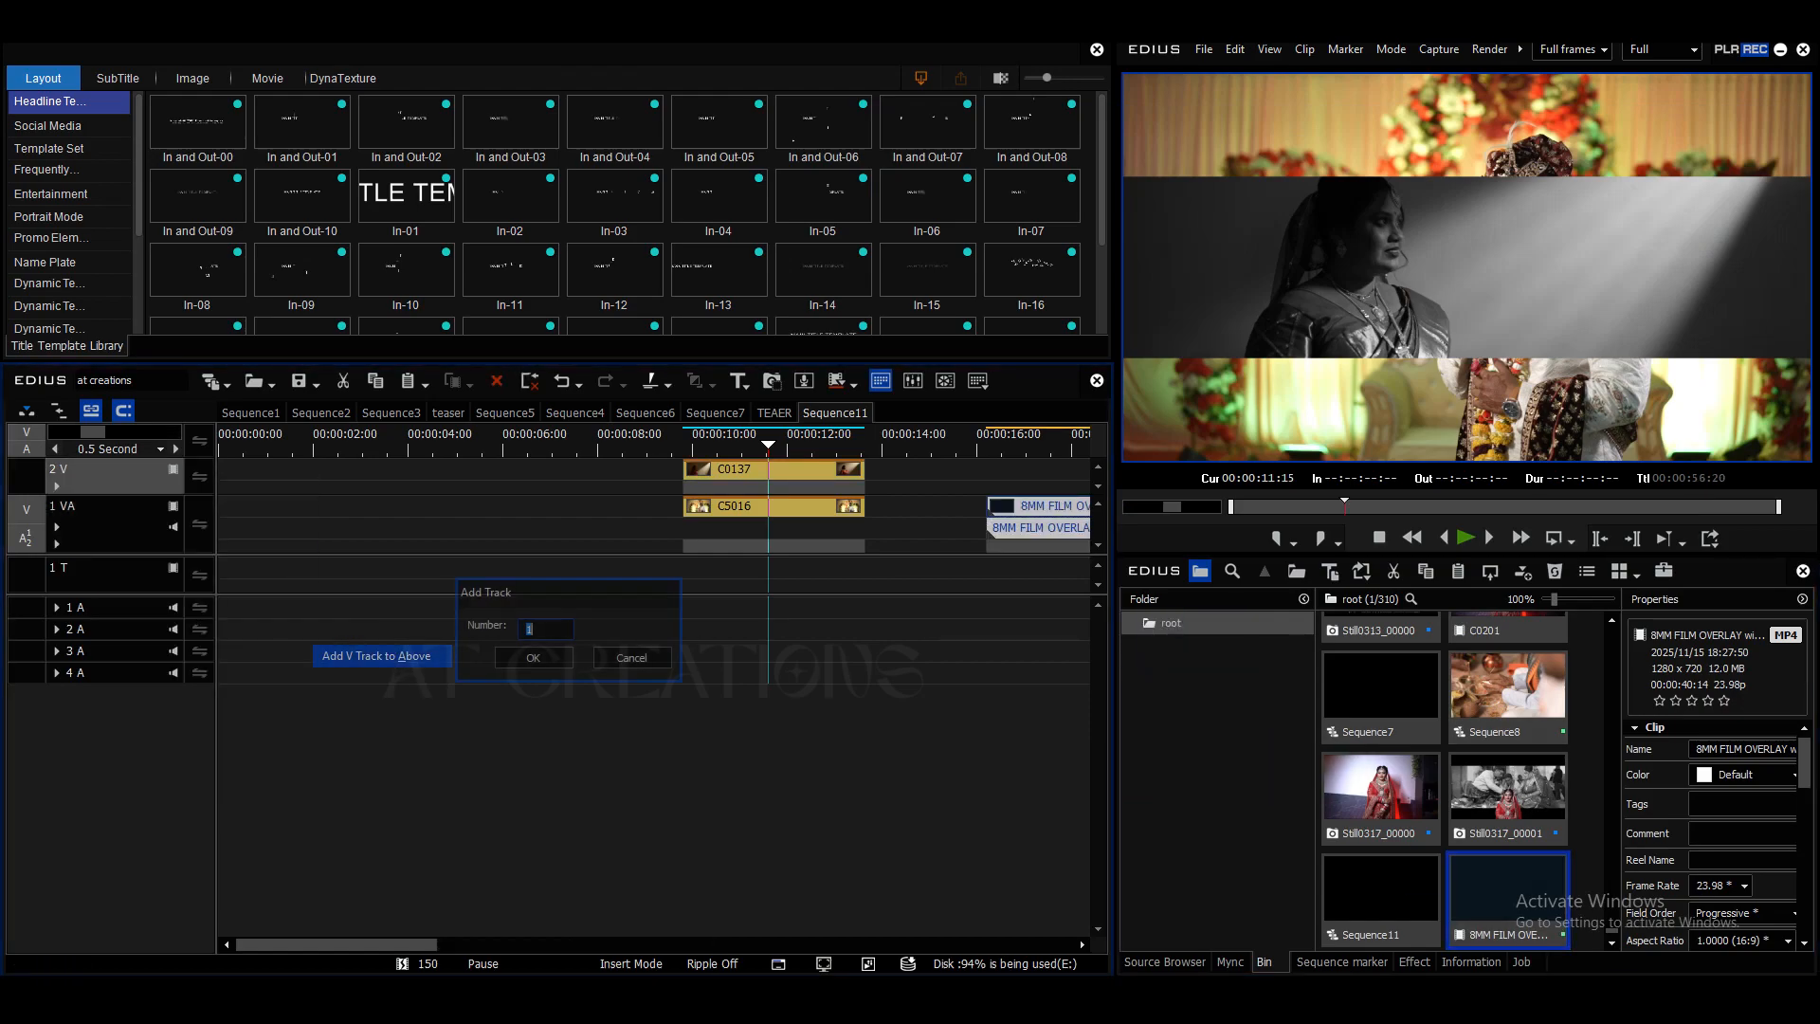
{"action": "key", "text": "Return"}
{"action": "left_click", "coordinate": [525, 677]}
{"action": "left_click_drag", "start_coordinate": [739, 505], "coordinate": [740, 470]}
- Trim the 8MM film overlay to a section of about 2 seconds ending on the black-circle frame, and move it closer to clip C5016
{"action": "mouse_move", "coordinate": [1010, 444]}
{"action": "left_mouse_down"}
{"action": "mouse_move", "coordinate": [1090, 444]}
{"action": "mouse_move", "coordinate": [1036, 443]}
{"action": "left_mouse_up"}
{"action": "left_click_drag", "start_coordinate": [785, 561], "coordinate": [1066, 565]}
{"action": "left_click_drag", "start_coordinate": [1071, 444], "coordinate": [981, 444]}
{"action": "left_click", "coordinate": [956, 561]}
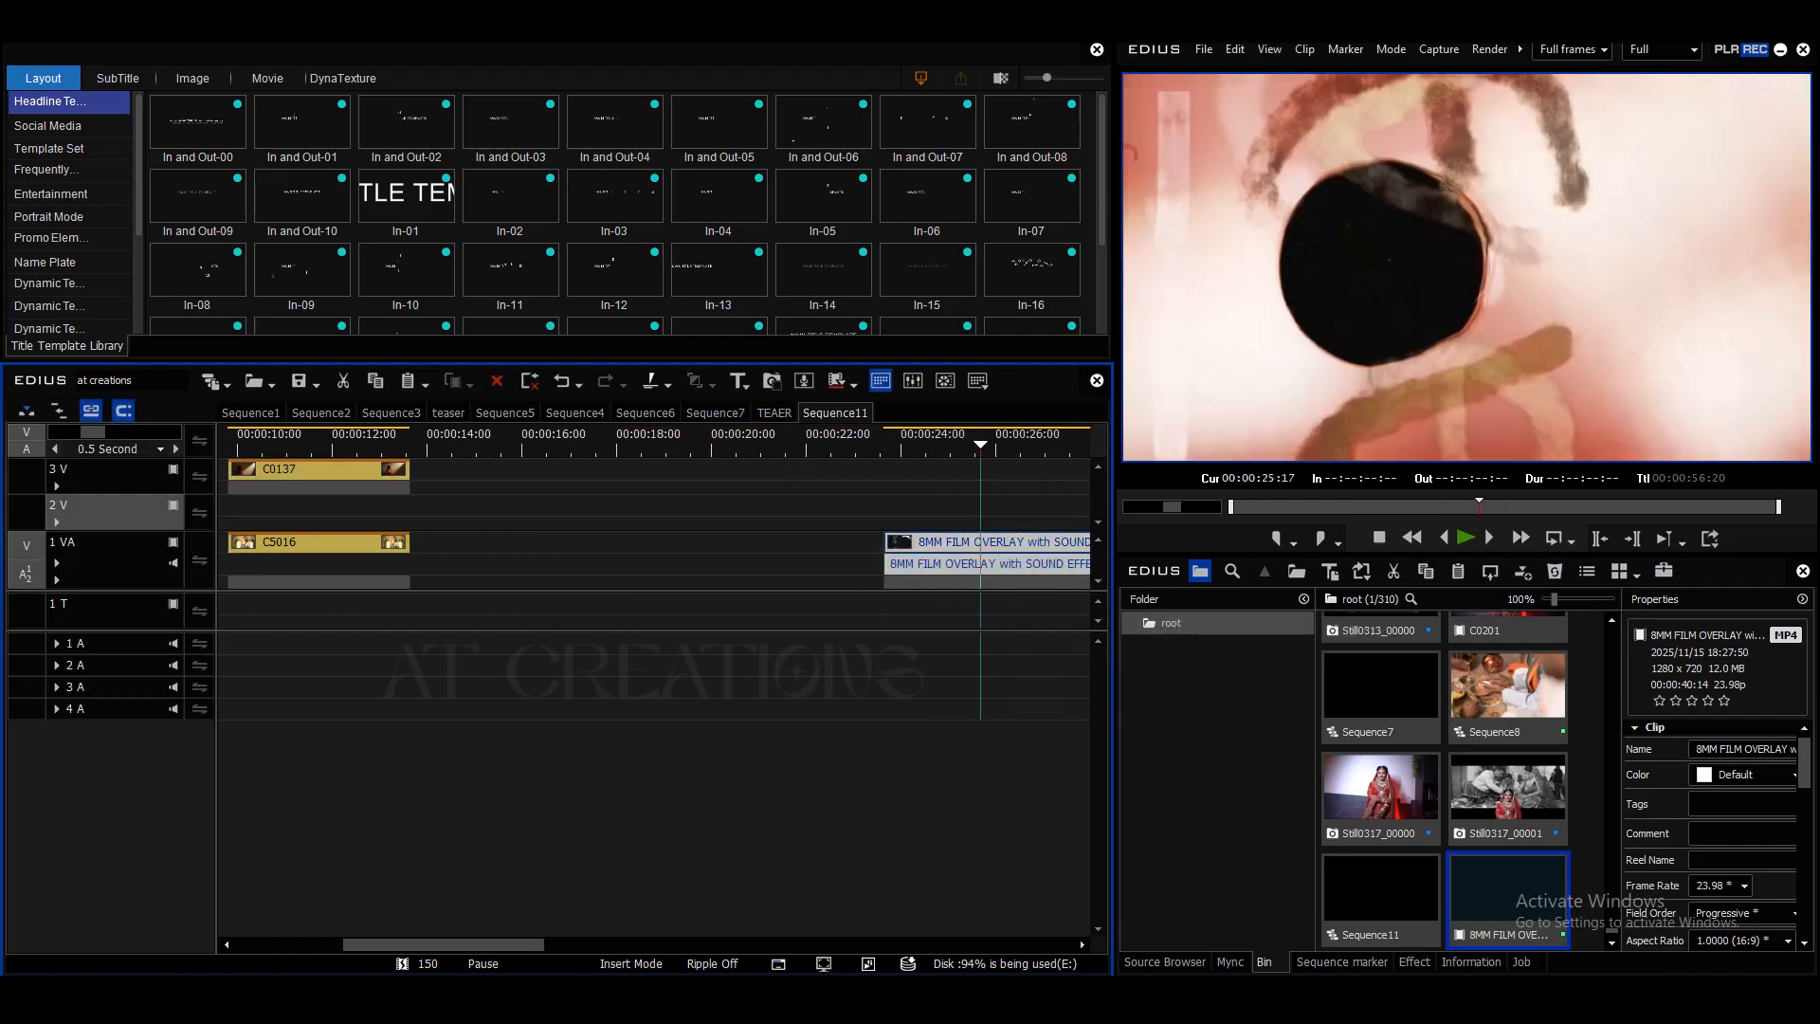
{"action": "key", "text": "m"}
{"action": "left_click_drag", "start_coordinate": [948, 562], "coordinate": [737, 562]}
{"action": "left_click_drag", "start_coordinate": [569, 559], "coordinate": [524, 559]}
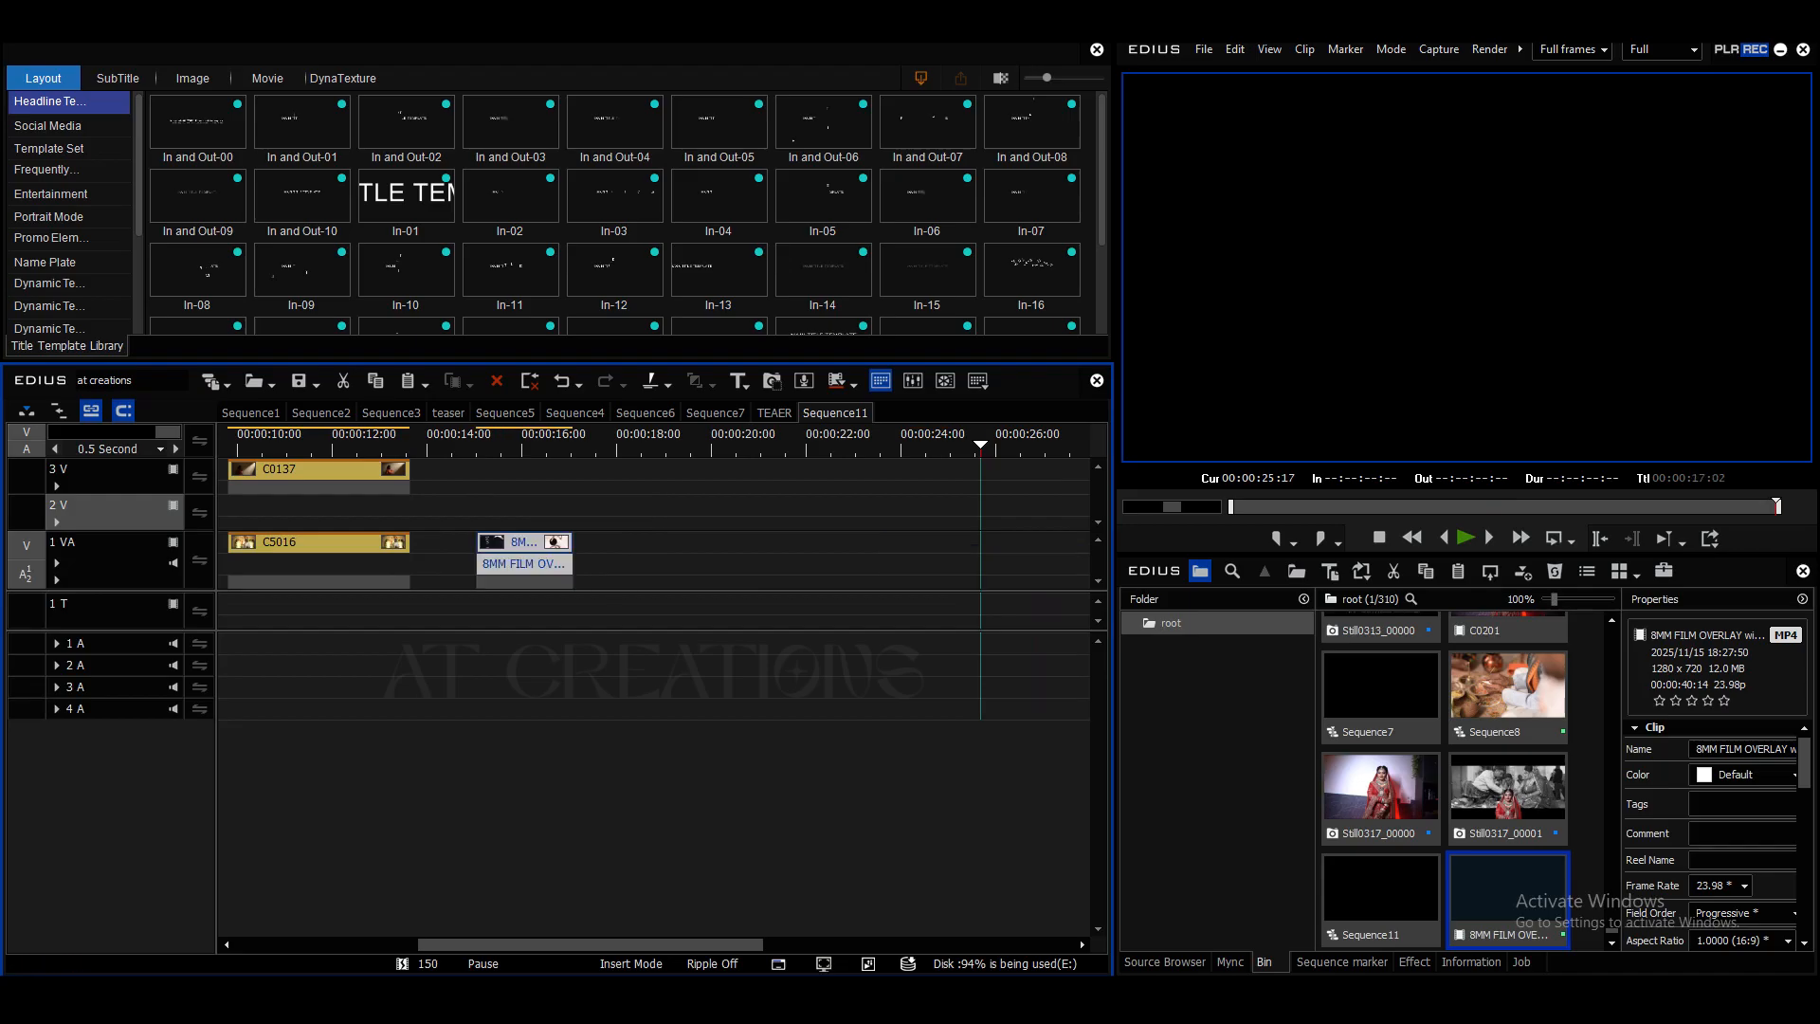
- Place the trimmed film overlay on the 2 V track, aligned with the start of clips C0137 and C5016, and preview it
{"action": "left_click_drag", "start_coordinate": [265, 445], "coordinate": [228, 444]}
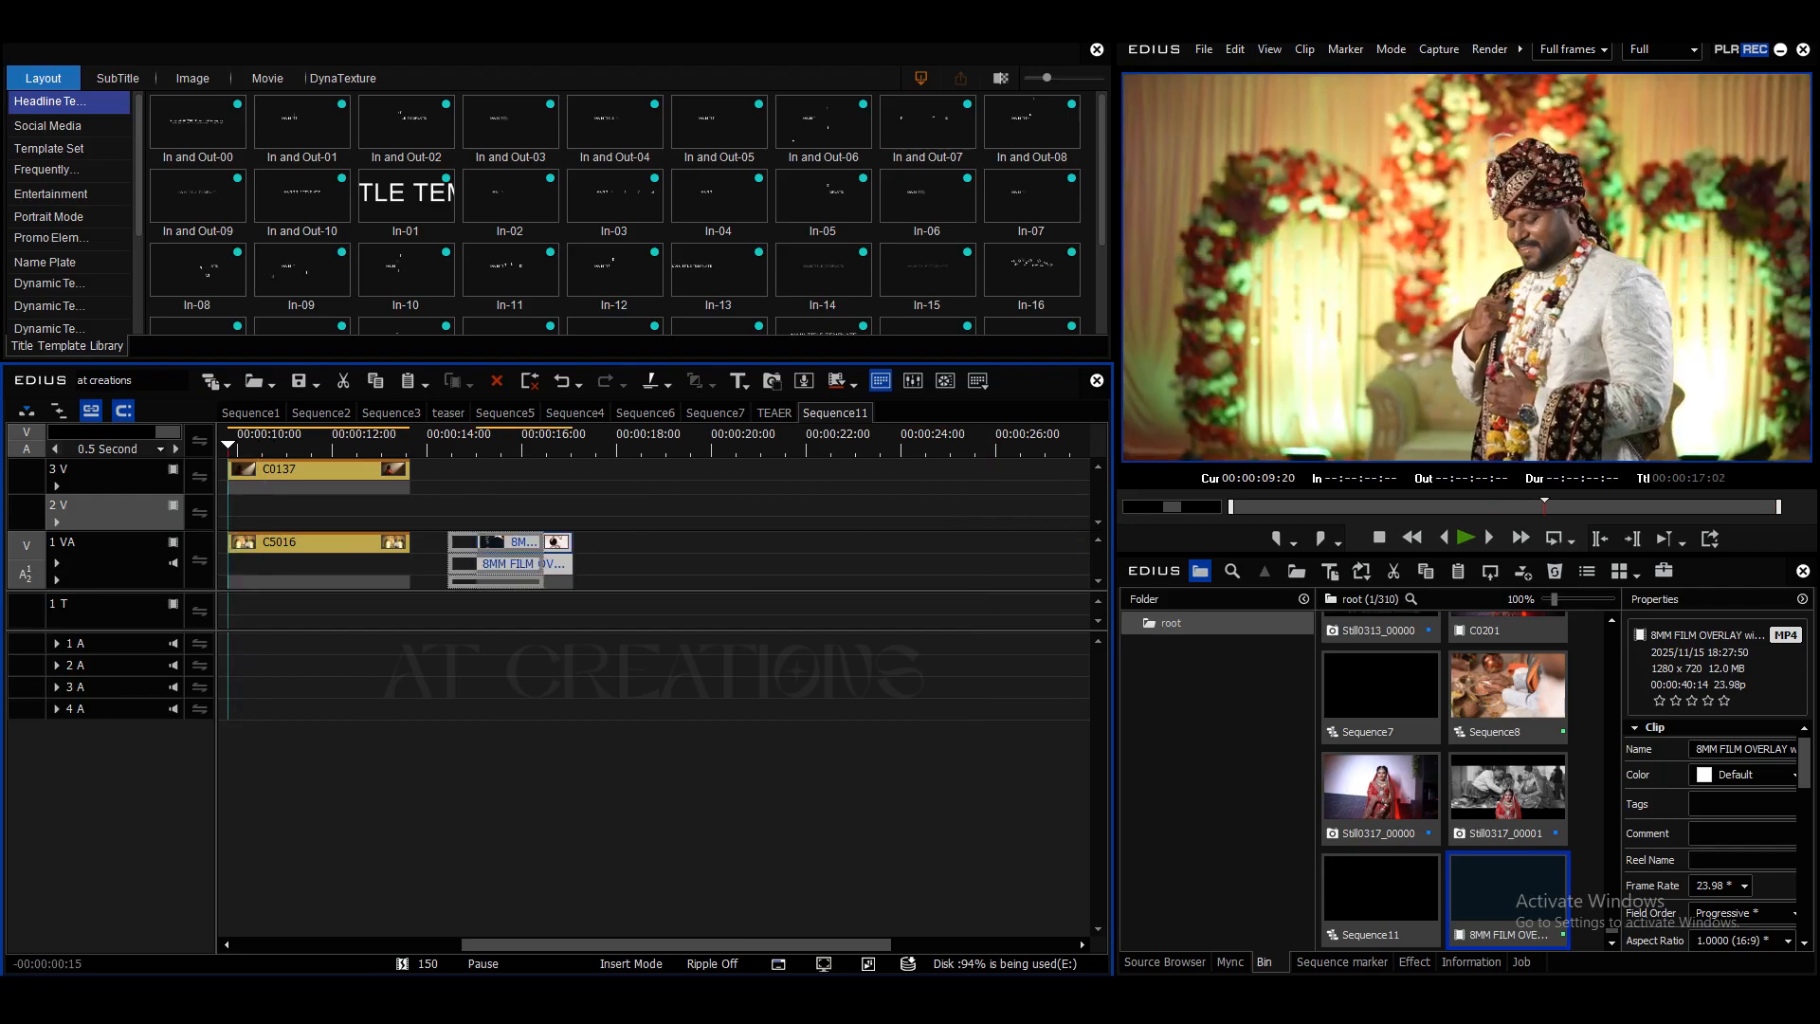
{"action": "left_click_drag", "start_coordinate": [276, 512], "coordinate": [276, 512]}
{"action": "key", "text": "space"}
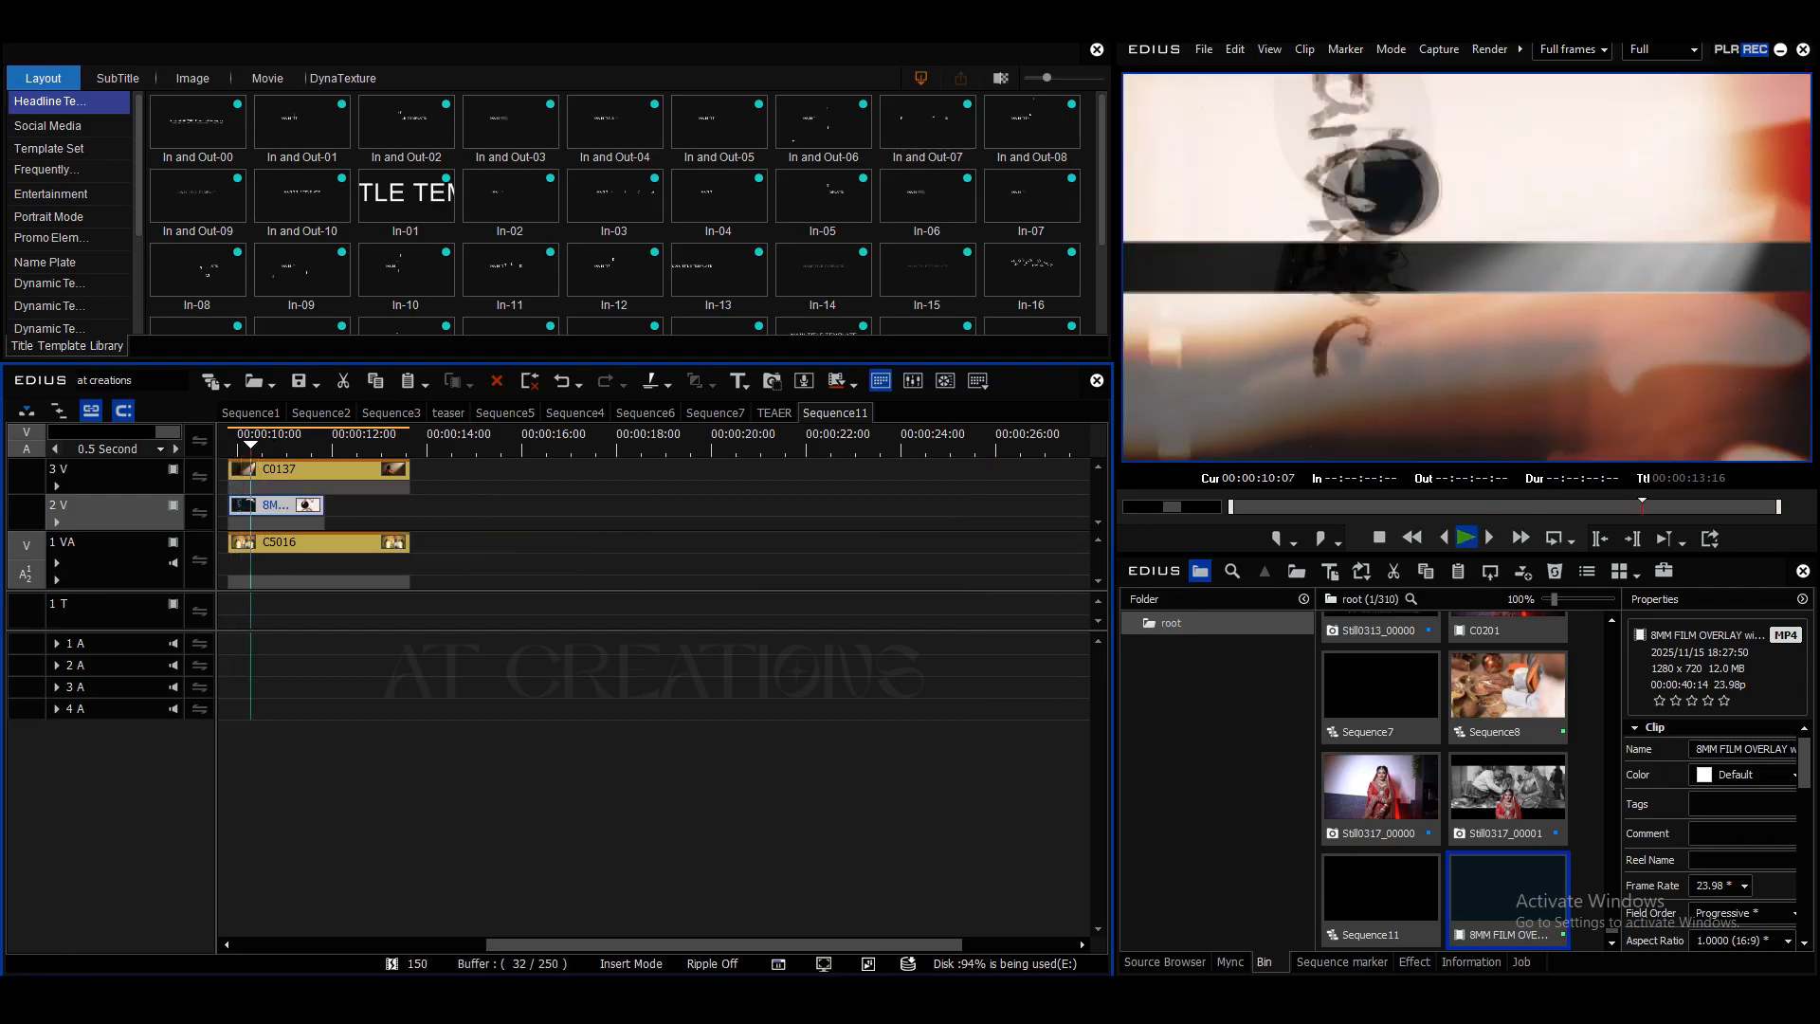
{"action": "key", "text": "space"}
- Apply the Screen blend keyer to the film overlay on the 2 V track and preview the reveal
{"action": "left_click", "coordinate": [1415, 962]}
{"action": "scroll", "coordinate": [1356, 760], "scroll_direction": "down", "scroll_amount": 5}
{"action": "left_click_drag", "start_coordinate": [1380, 679], "coordinate": [1379, 871]}
{"action": "left_click", "coordinate": [1210, 737]}
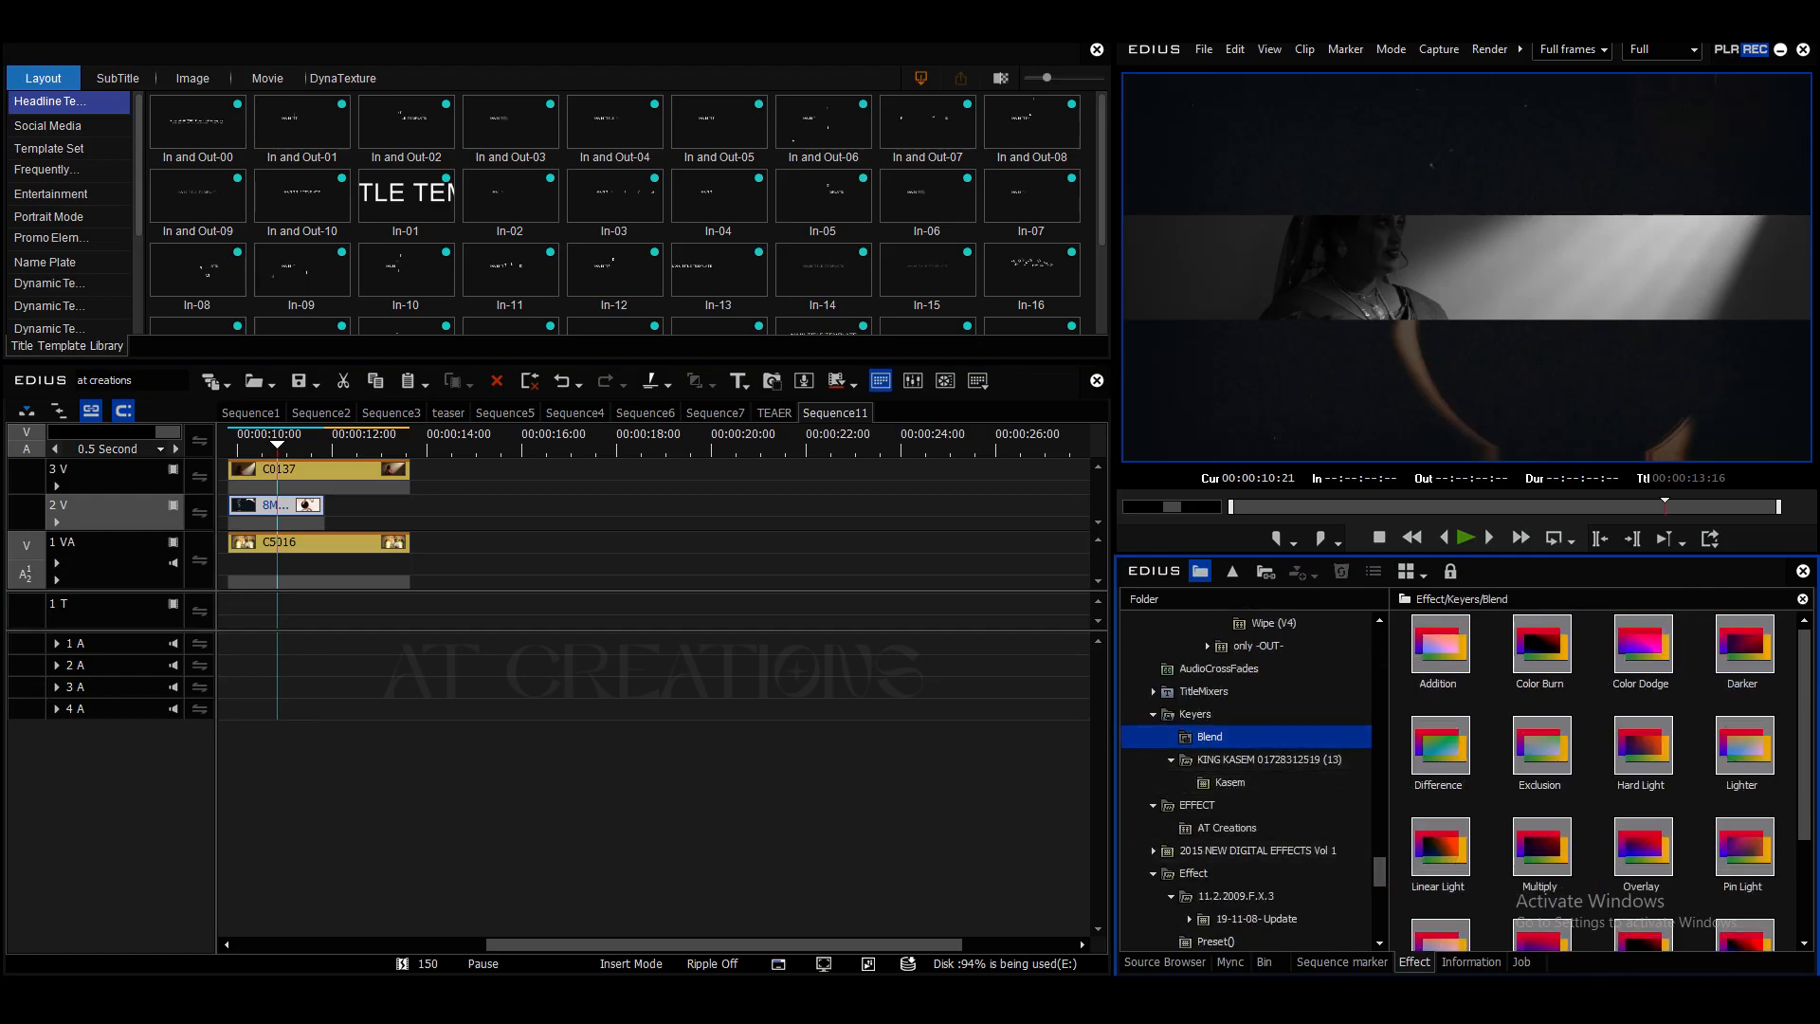
{"action": "scroll", "coordinate": [1602, 777], "scroll_direction": "down", "scroll_amount": 3}
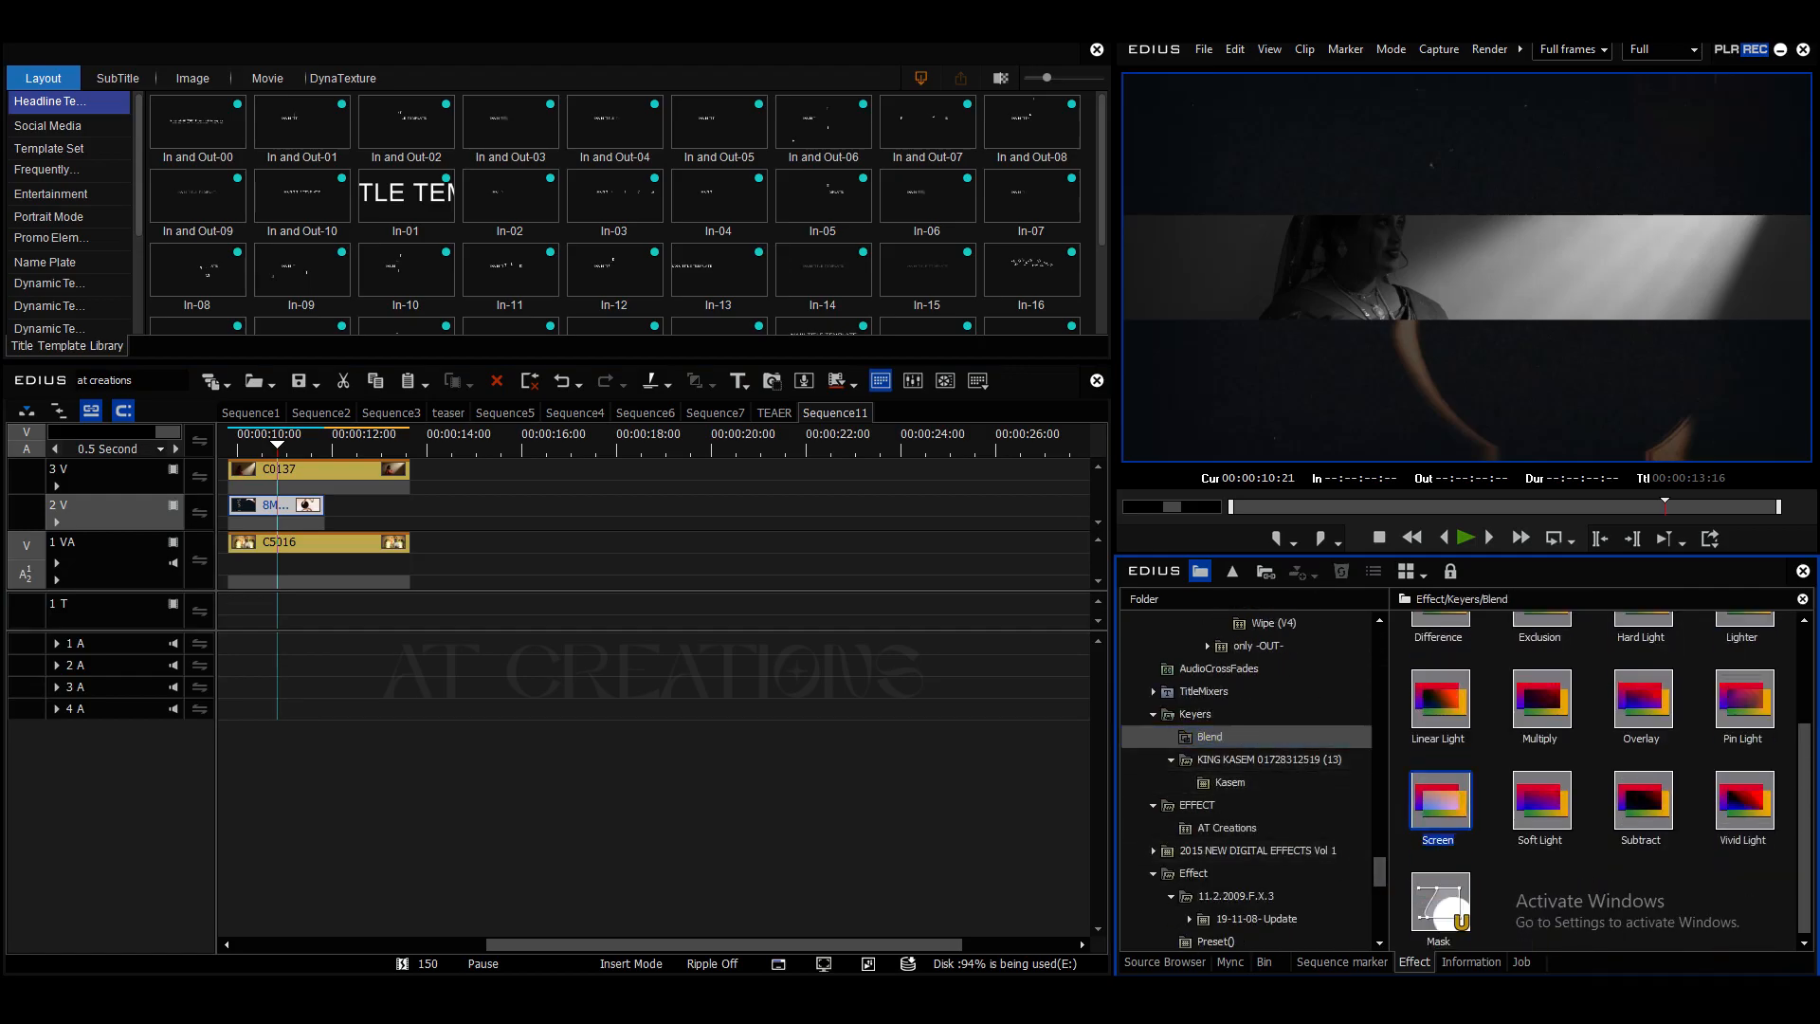
{"action": "left_click_drag", "start_coordinate": [1440, 801], "coordinate": [277, 522]}
{"action": "left_click", "coordinate": [1471, 962]}
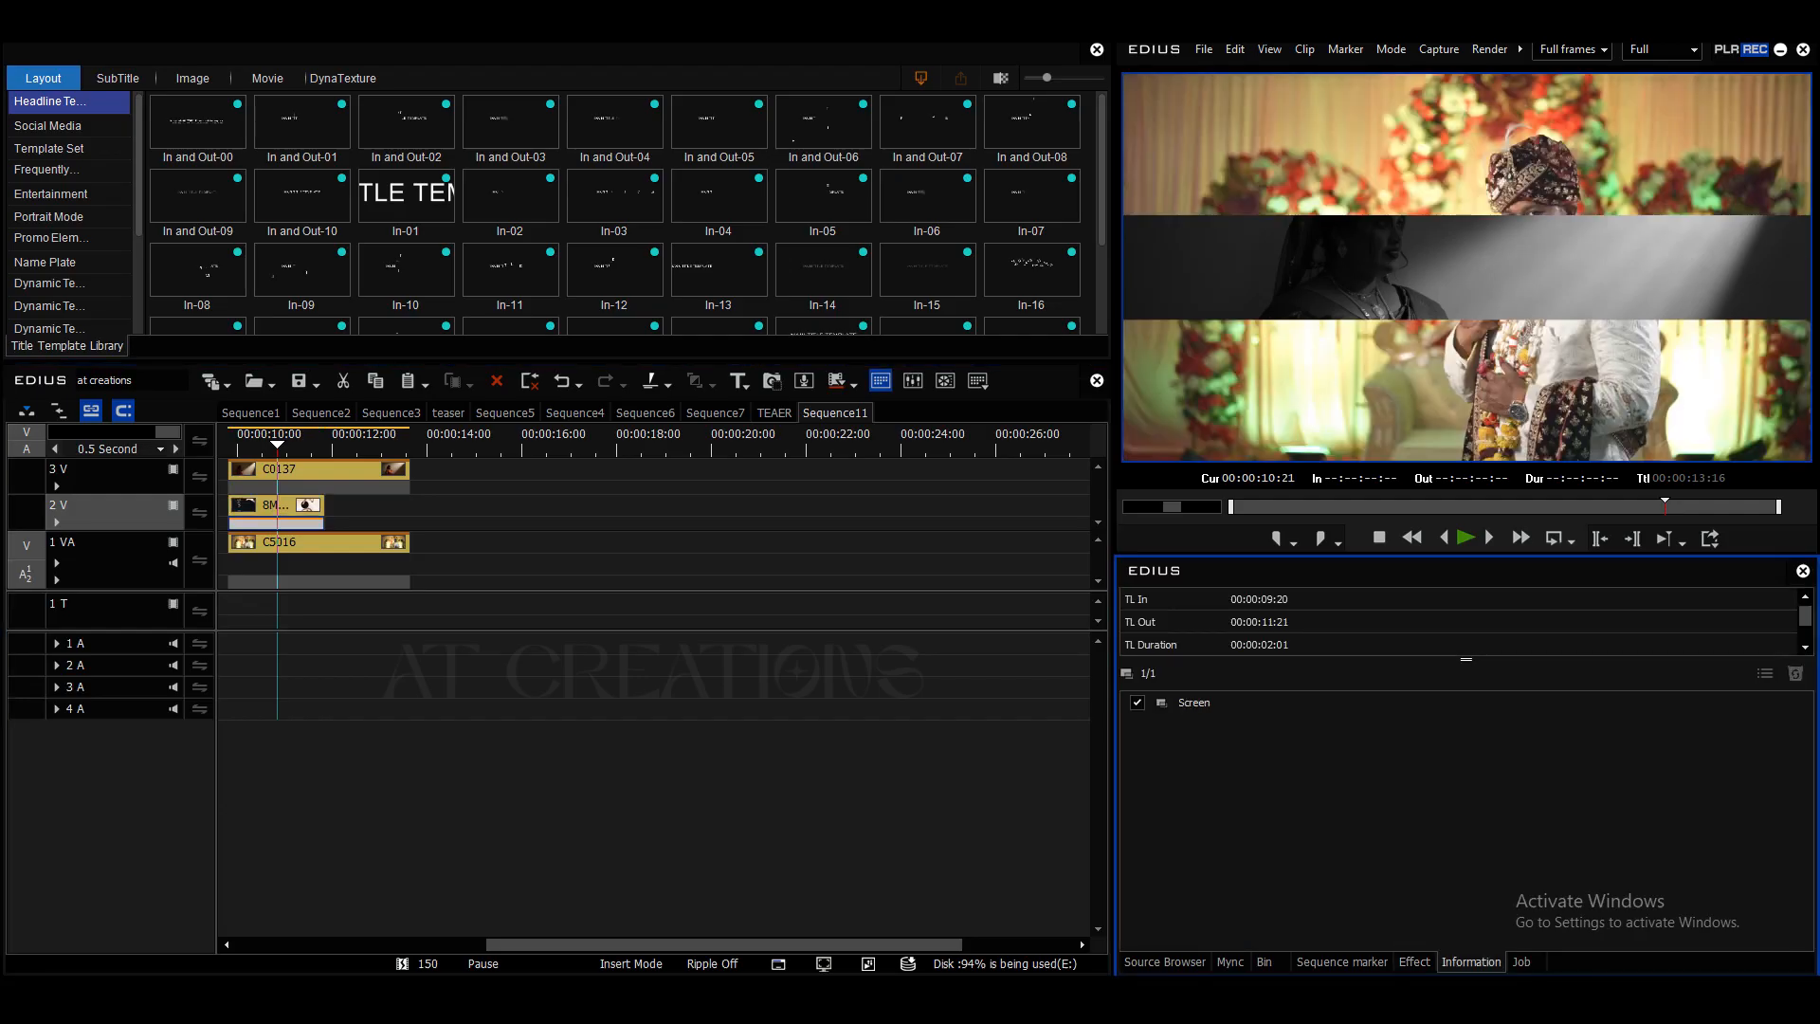
{"action": "left_click_drag", "start_coordinate": [277, 445], "coordinate": [229, 444]}
{"action": "key", "text": "space"}
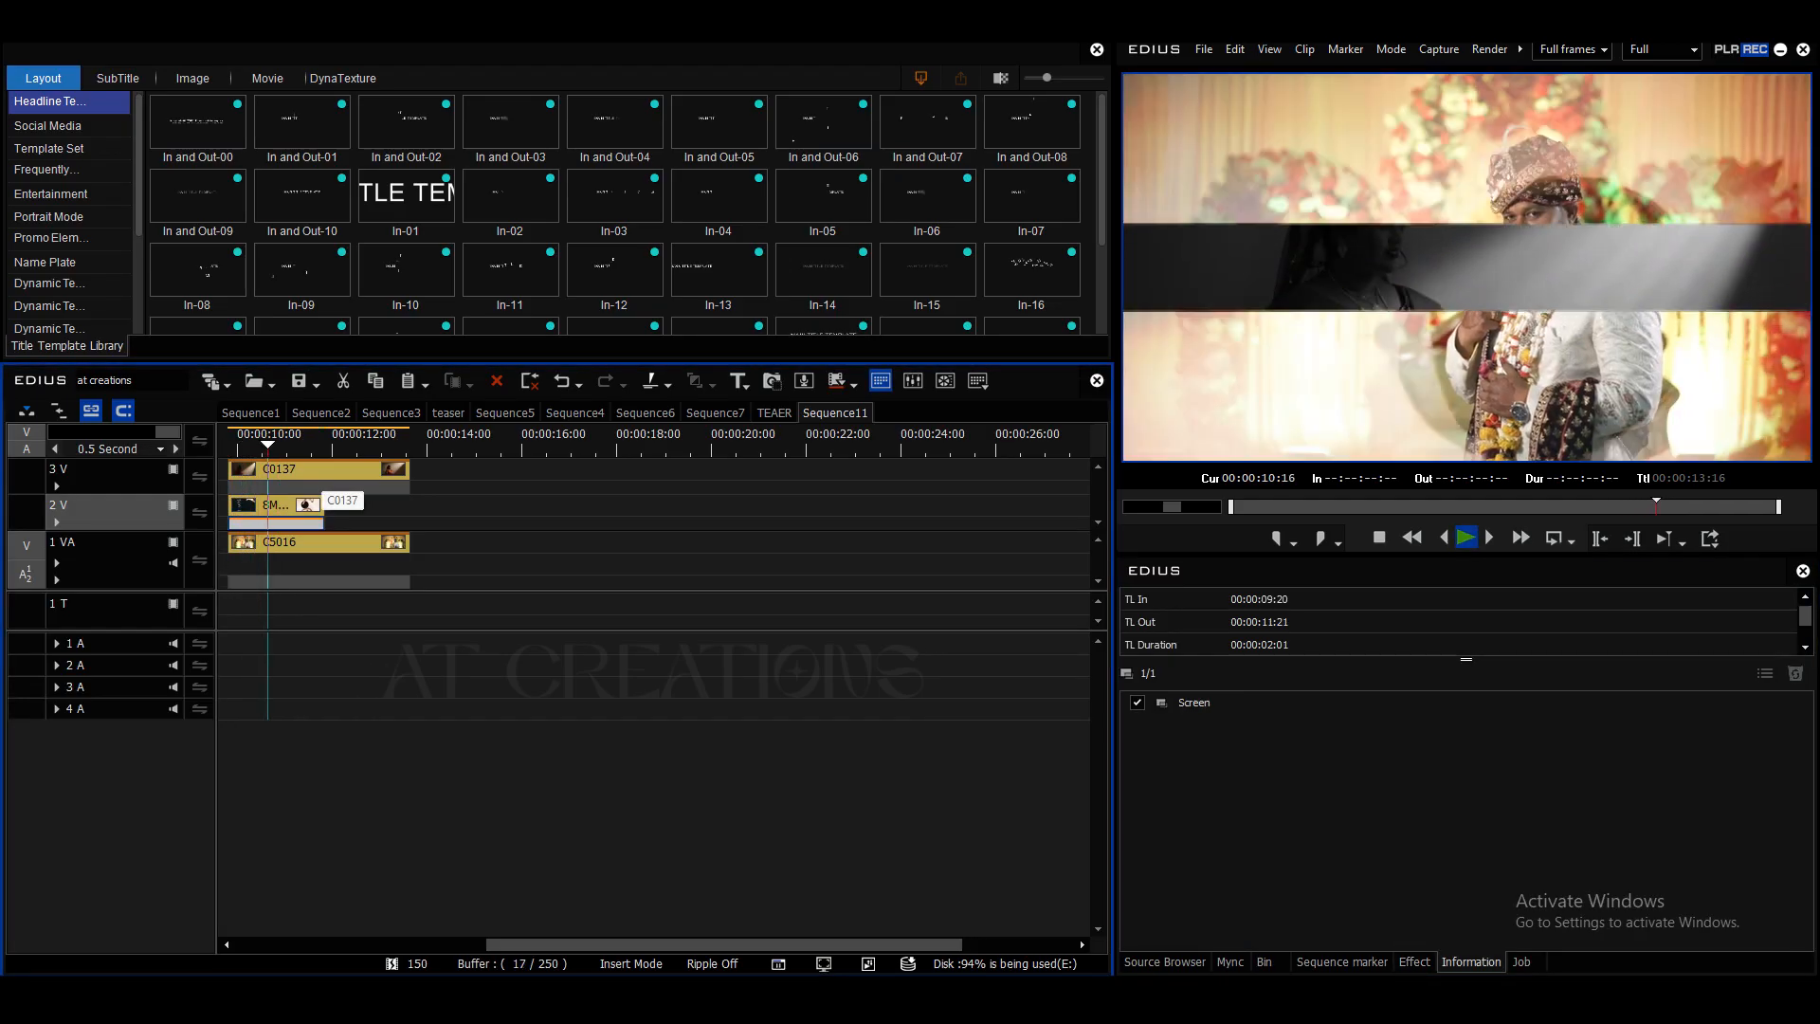
{"action": "key", "text": "space"}
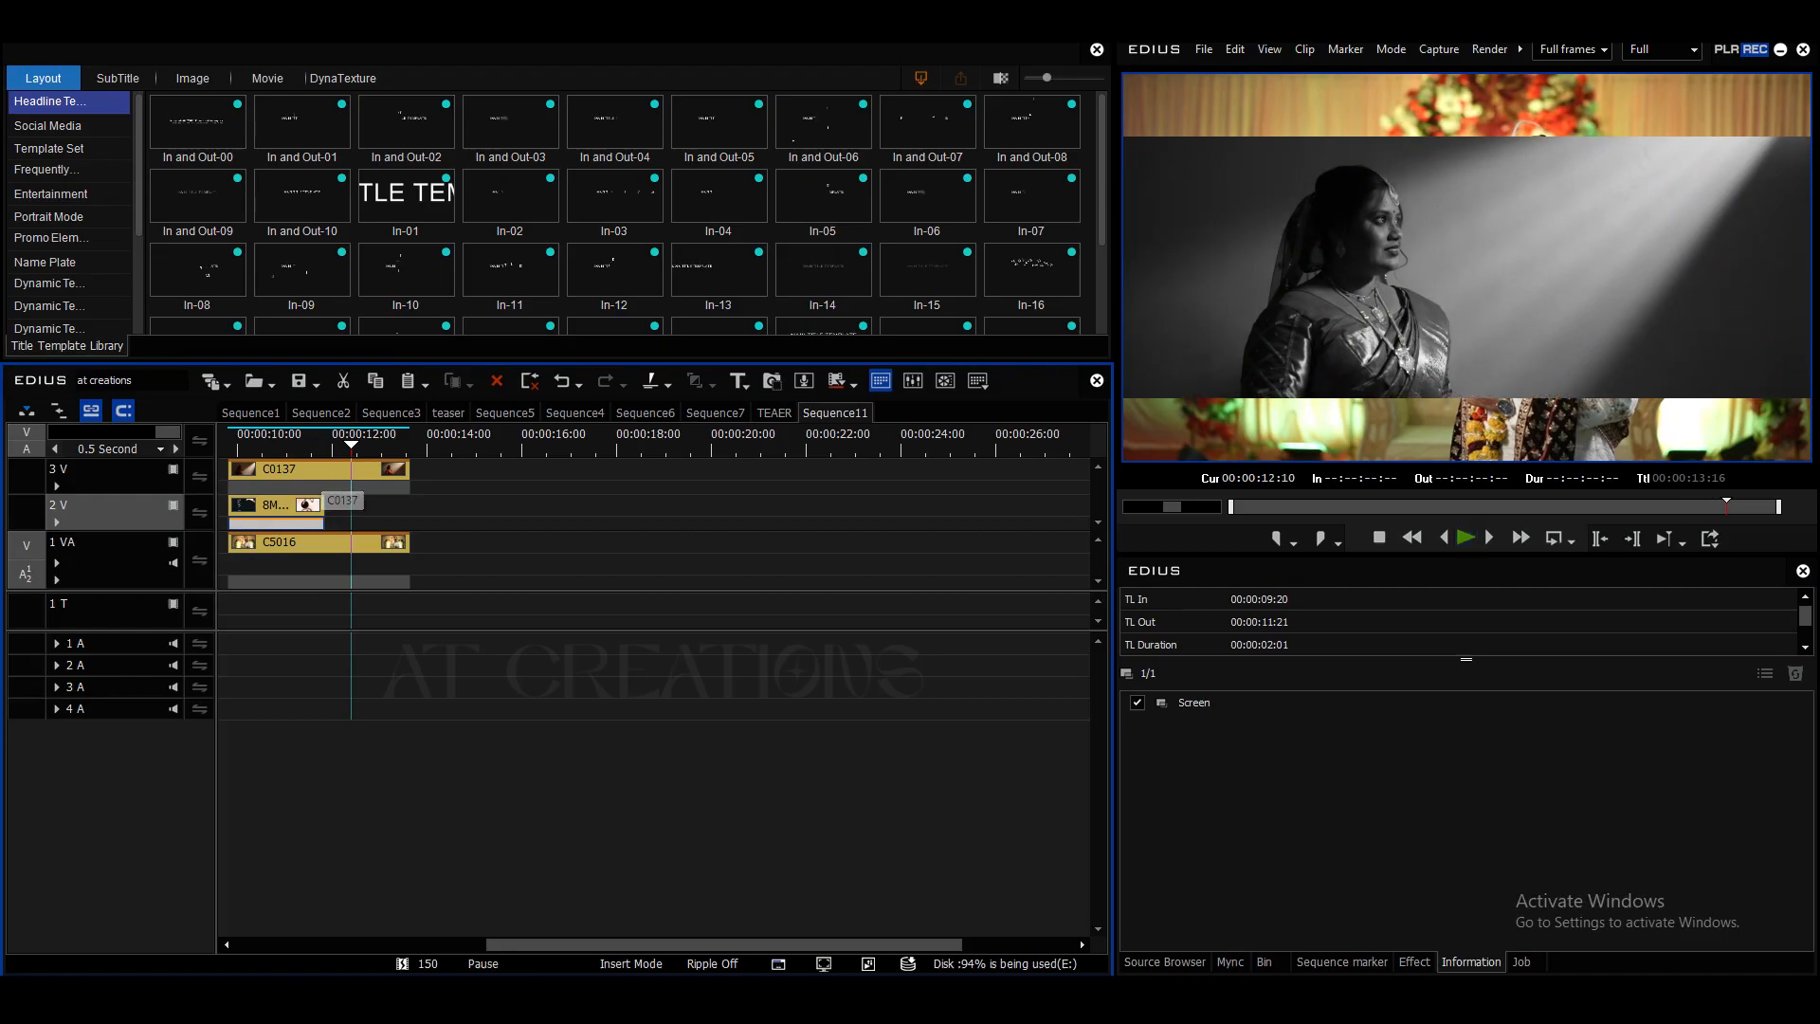
- Shorten the film overlay on the 2 V track to about 1 second and shift it to begin slightly before clips C0137 and C5016
{"action": "left_click", "coordinate": [288, 506]}
{"action": "left_click_drag", "start_coordinate": [307, 505], "coordinate": [262, 506]}
{"action": "left_click_drag", "start_coordinate": [264, 444], "coordinate": [217, 444]}
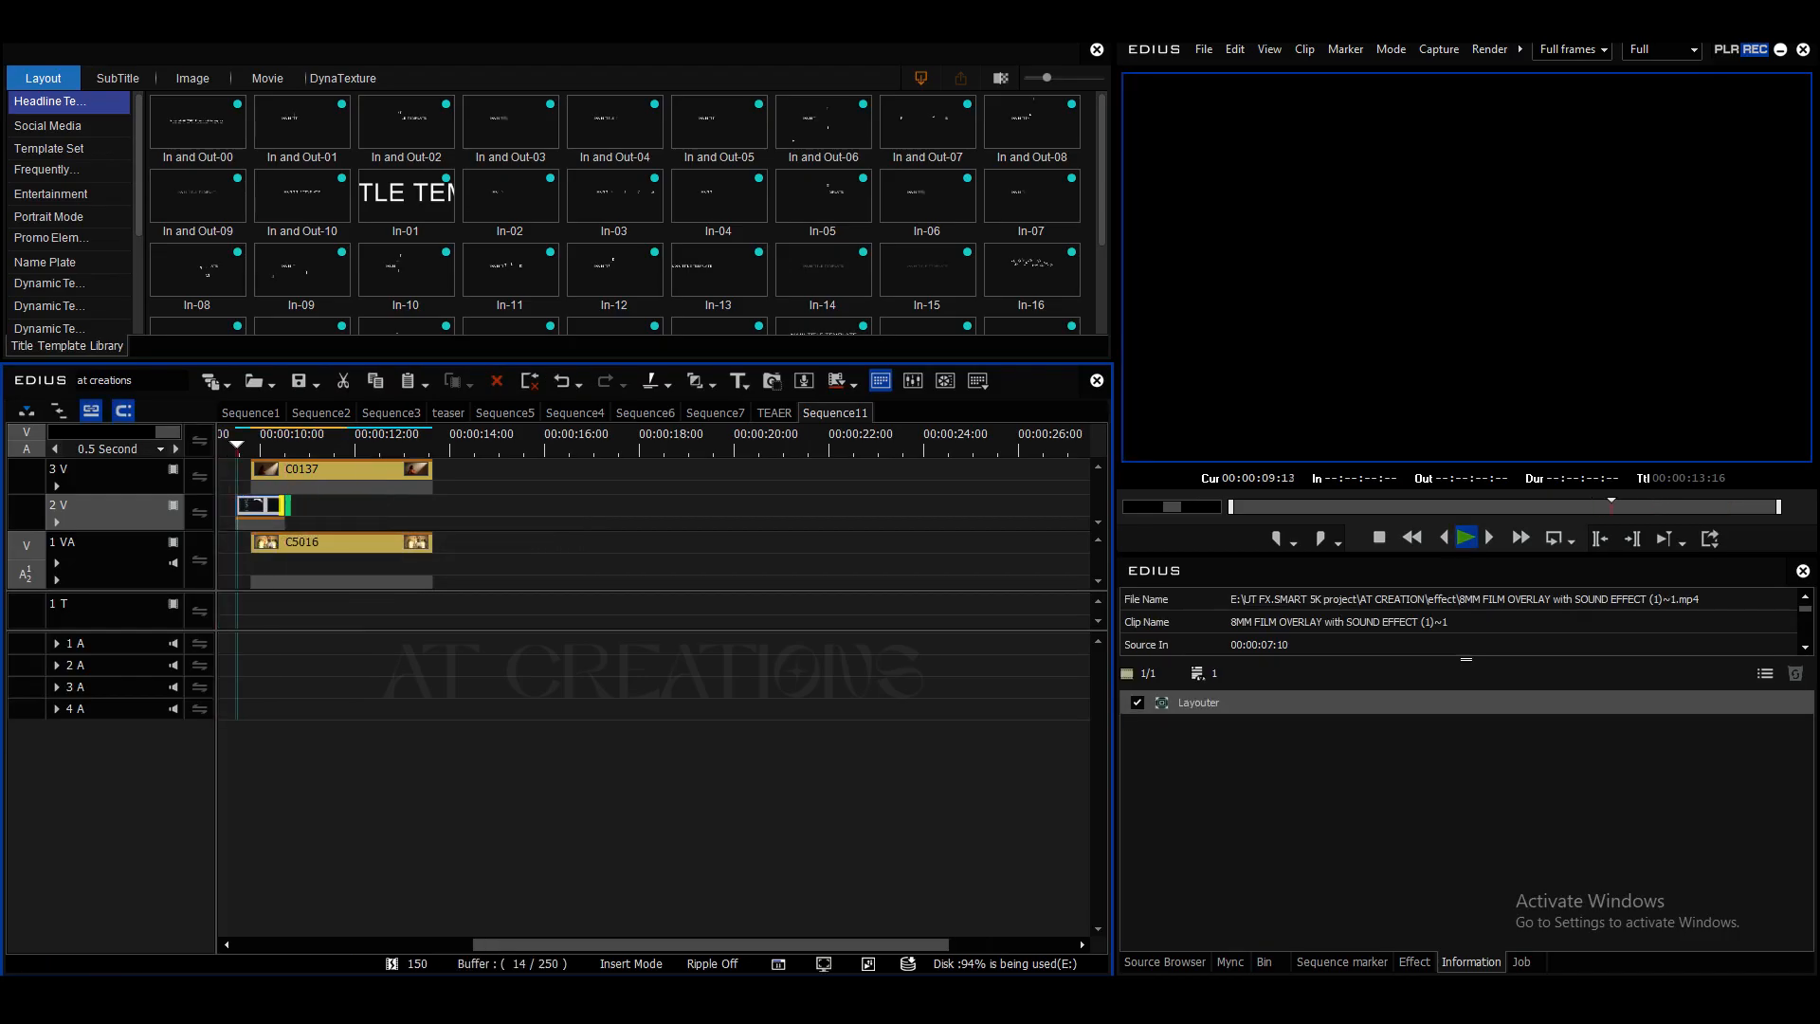